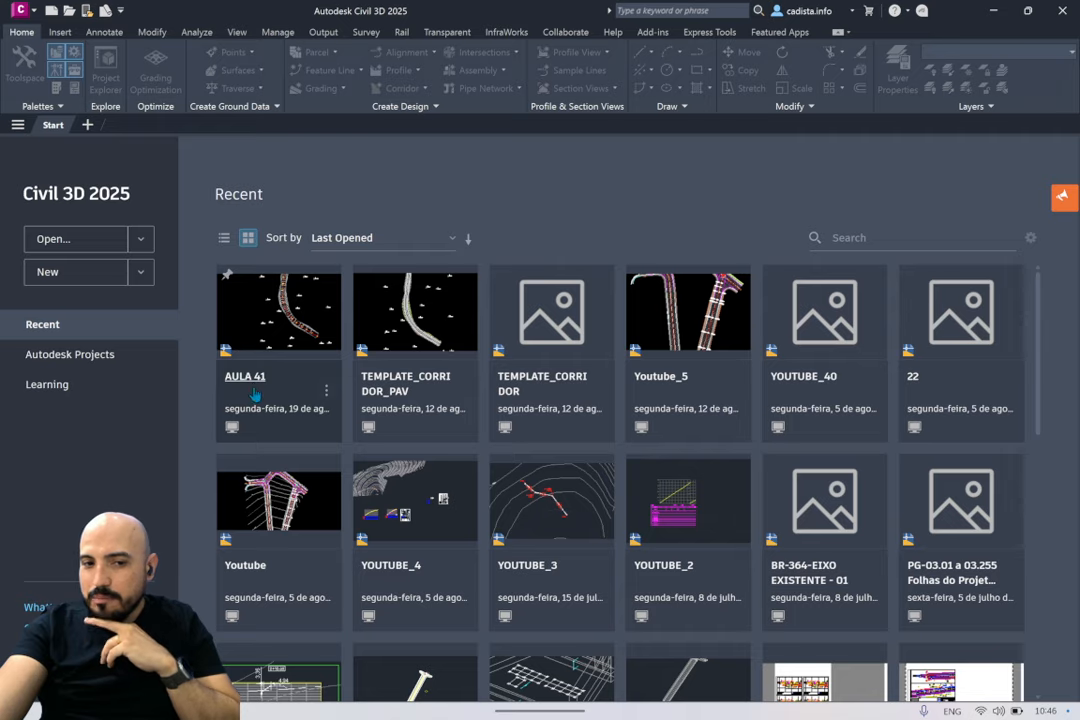
Step: Open the recent drawing AULA 41 and dismiss the invalid-shortcut warning
{"action": "scroll", "coordinate": [255, 395], "scroll_direction": "down", "scroll_amount": 2}
{"action": "scroll", "coordinate": [256, 385], "scroll_direction": "up", "scroll_amount": 2}
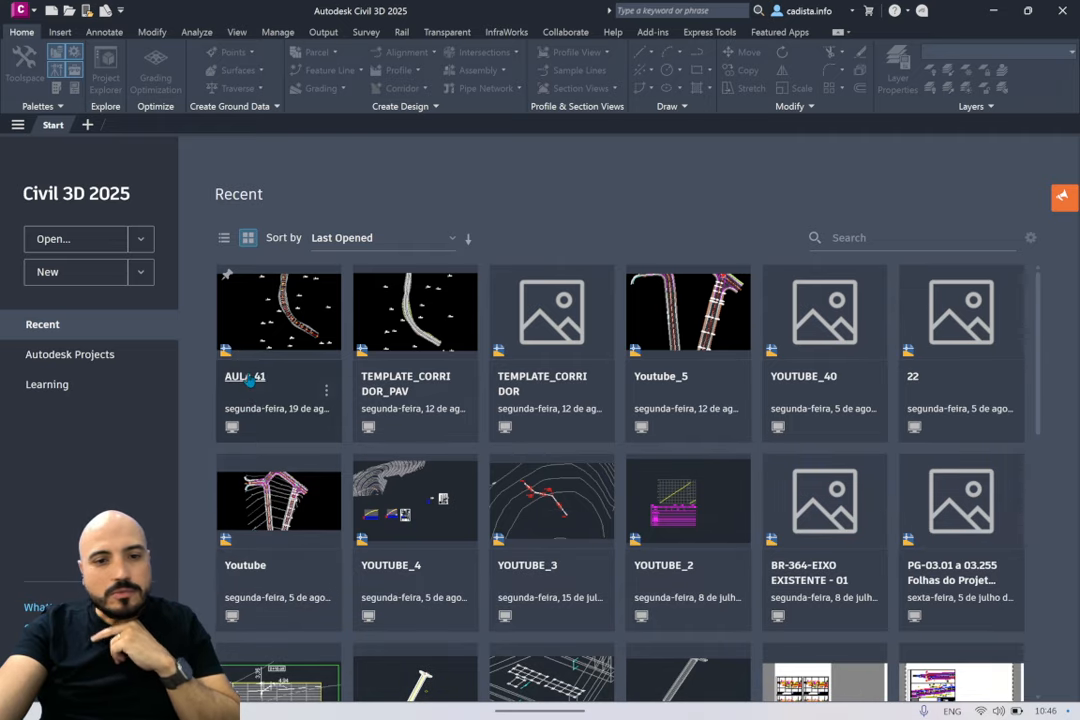
{"action": "left_click", "coordinate": [254, 380]}
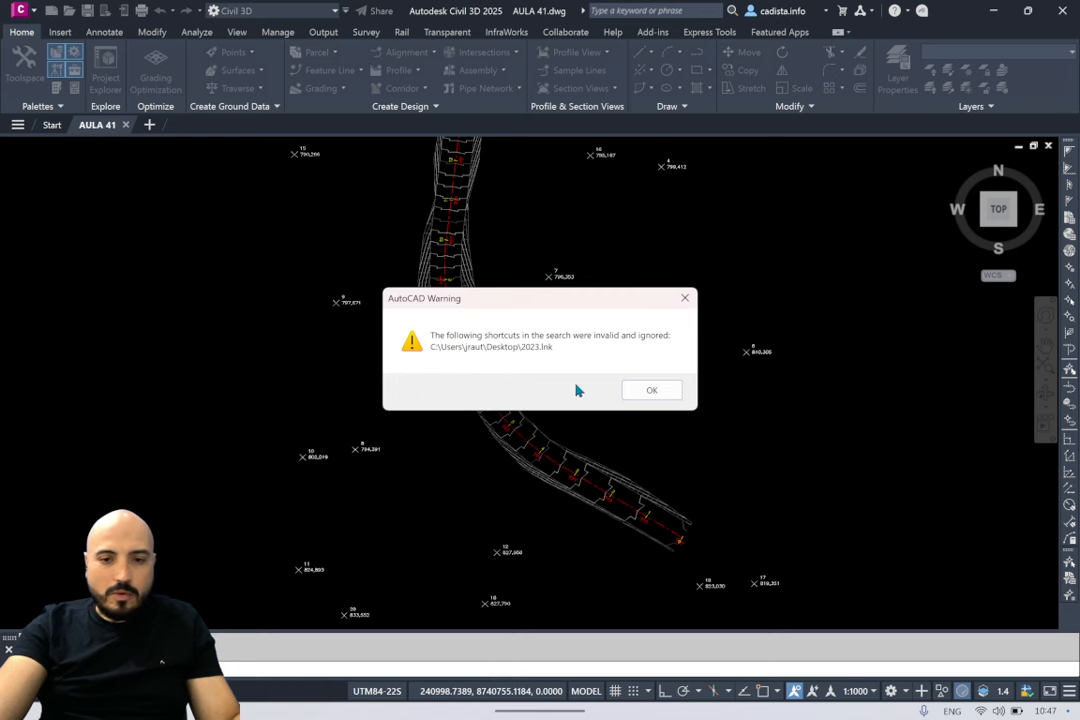
{"action": "left_click", "coordinate": [640, 391]}
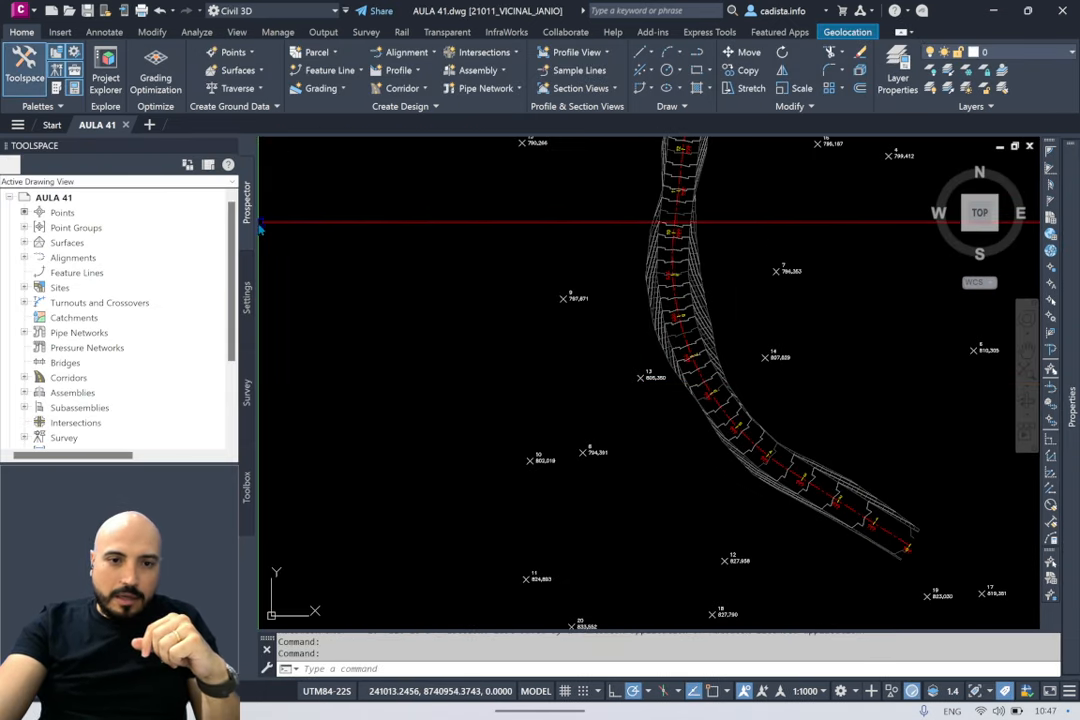
{"action": "left_click_drag", "start_coordinate": [233, 224], "coordinate": [192, 228]}
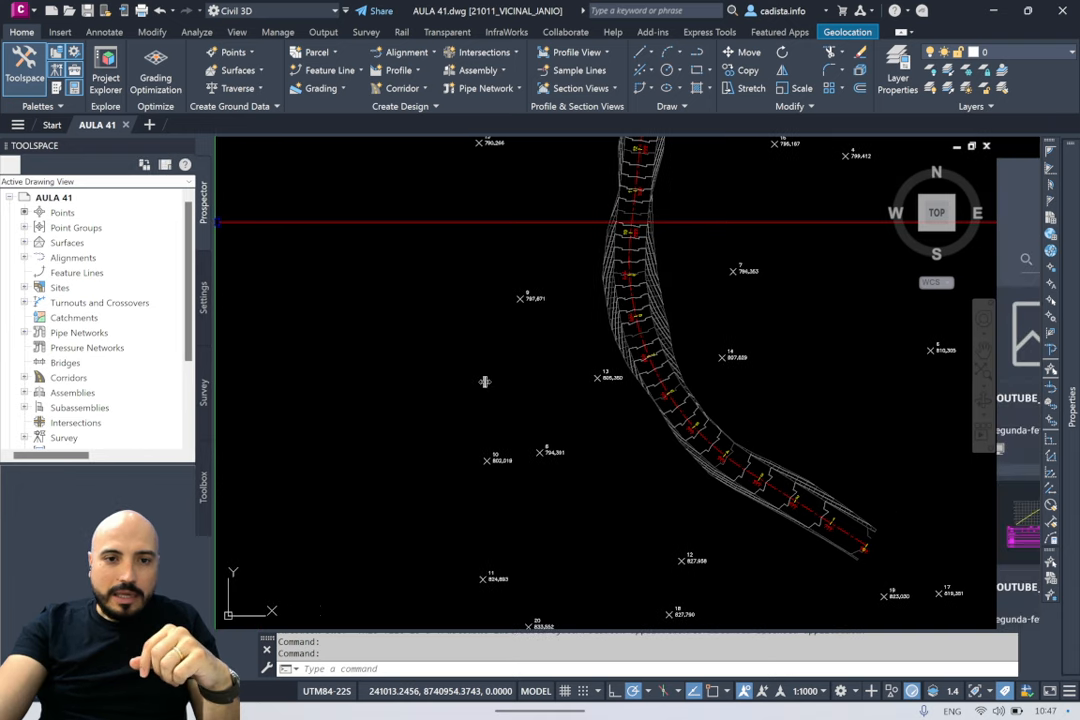
{"action": "key", "text": "alt+Tab"}
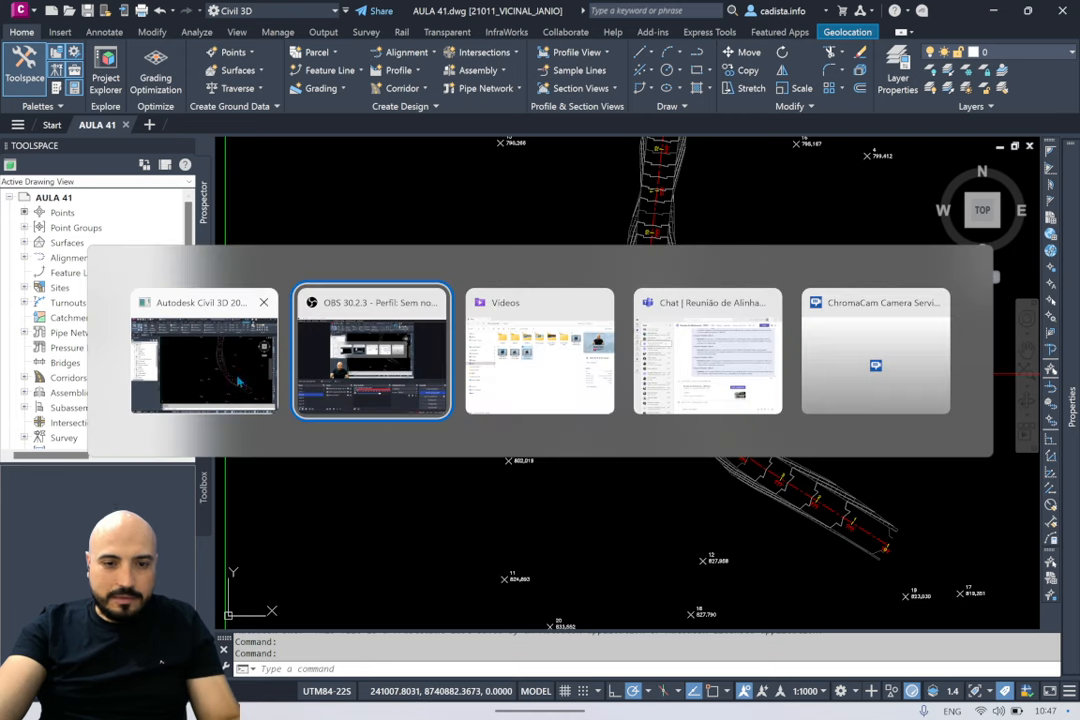
{"action": "left_click", "coordinate": [240, 380]}
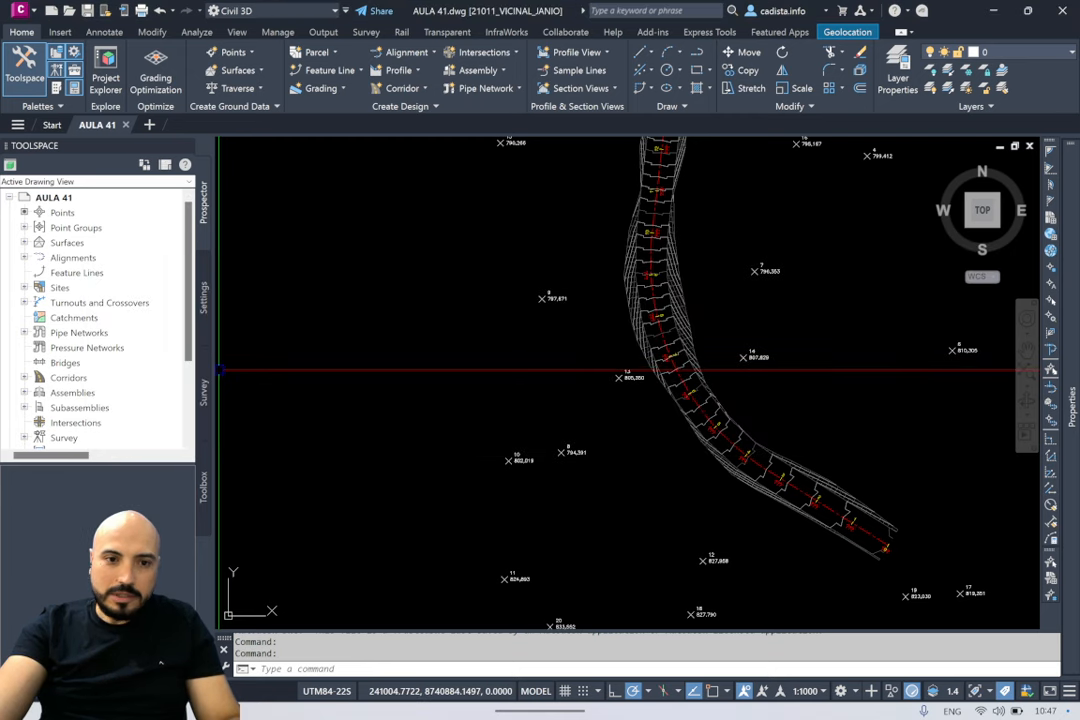
{"action": "left_click_drag", "start_coordinate": [219, 371], "coordinate": [244, 370]}
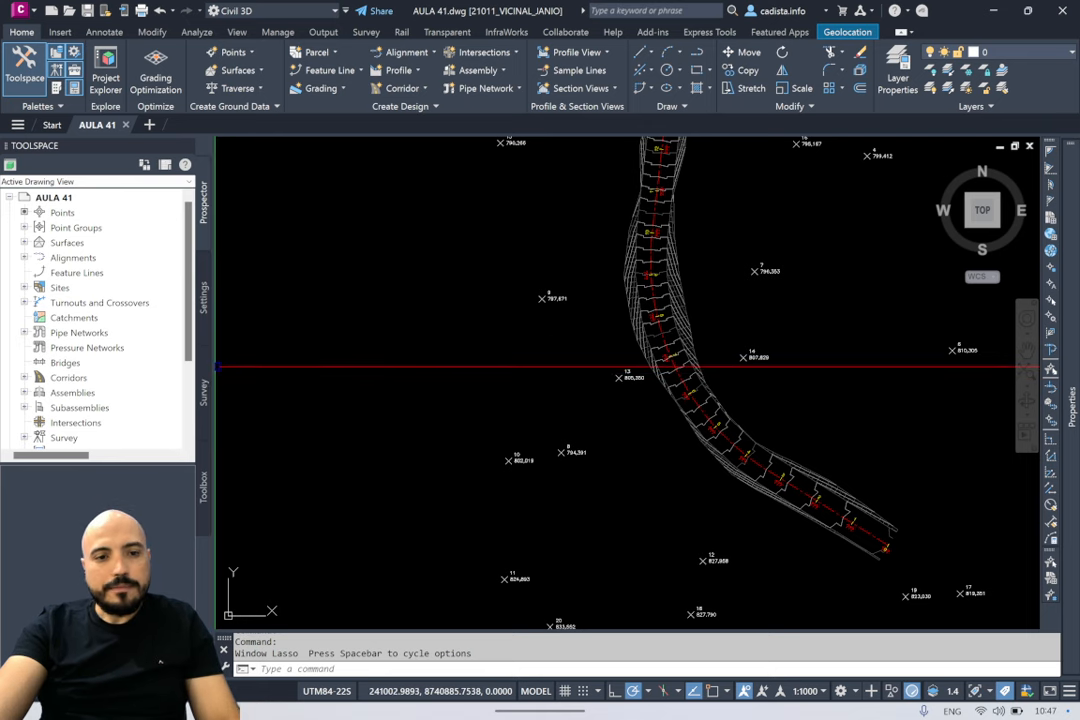
{"action": "left_click_drag", "start_coordinate": [214, 367], "coordinate": [258, 371]}
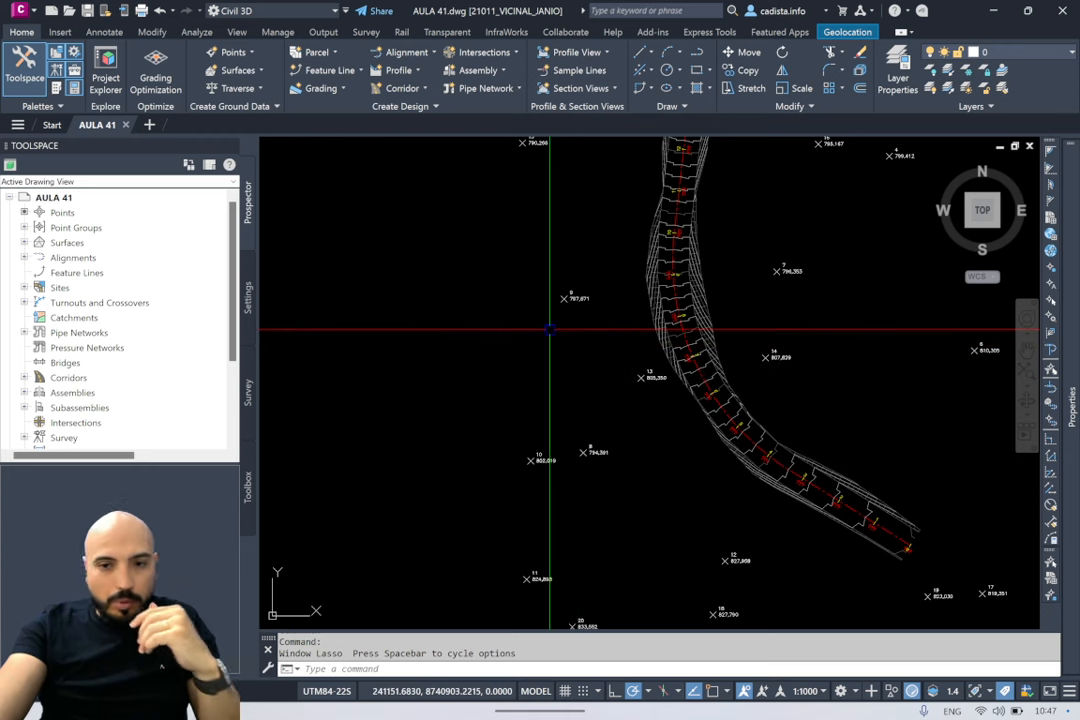
Step: Draw an open three-point polyline bulging outward east of the corridor, from between stations 6 and 7 to just past station 11
{"action": "scroll", "coordinate": [708, 288], "scroll_direction": "up", "scroll_amount": 8}
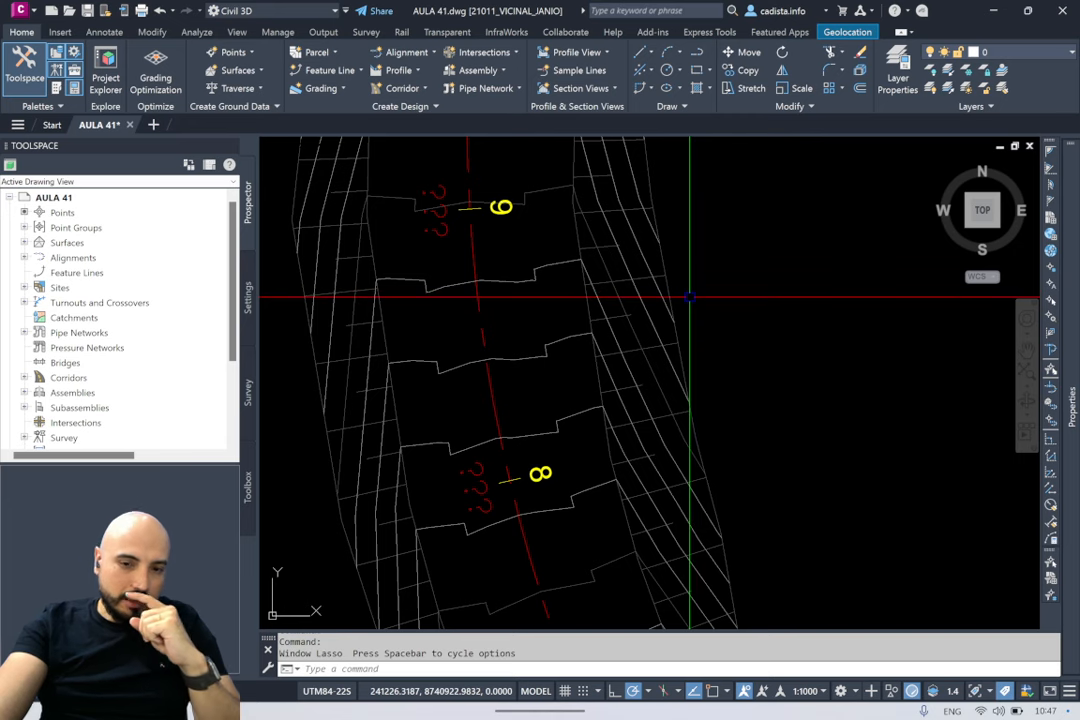
{"action": "scroll", "coordinate": [705, 308], "scroll_direction": "down", "scroll_amount": 4}
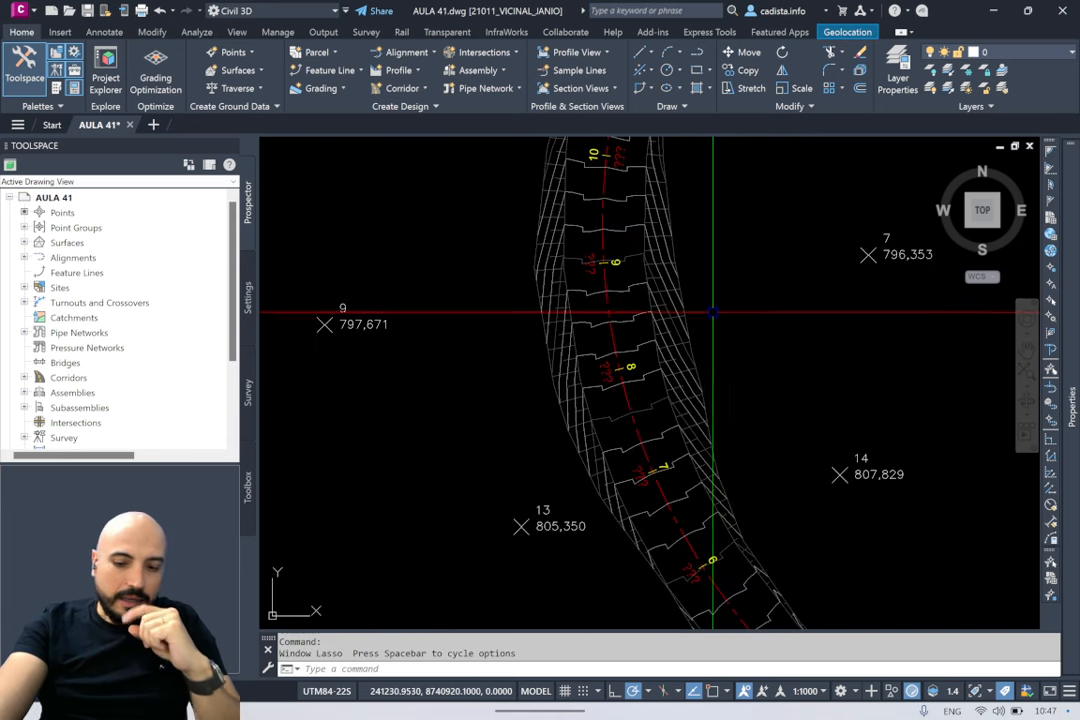
{"action": "middle_click_drag", "start_coordinate": [712, 312], "coordinate": [664, 356]}
{"action": "type", "text": "p"}
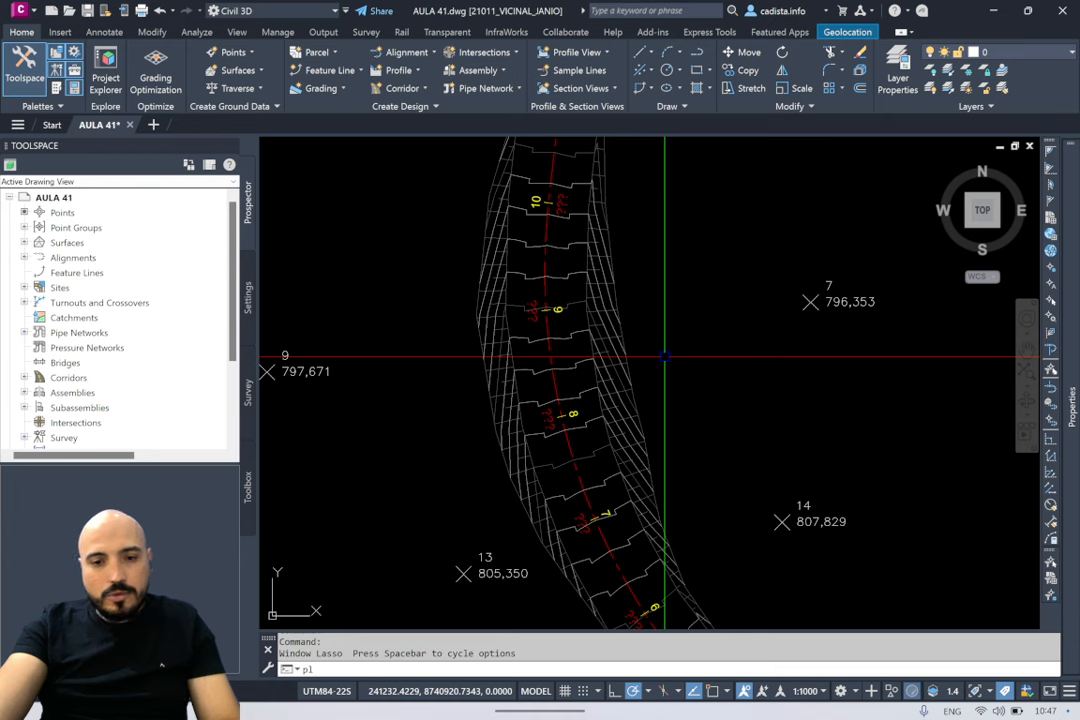
{"action": "type", "text": "l"}
{"action": "key", "text": "Return"}
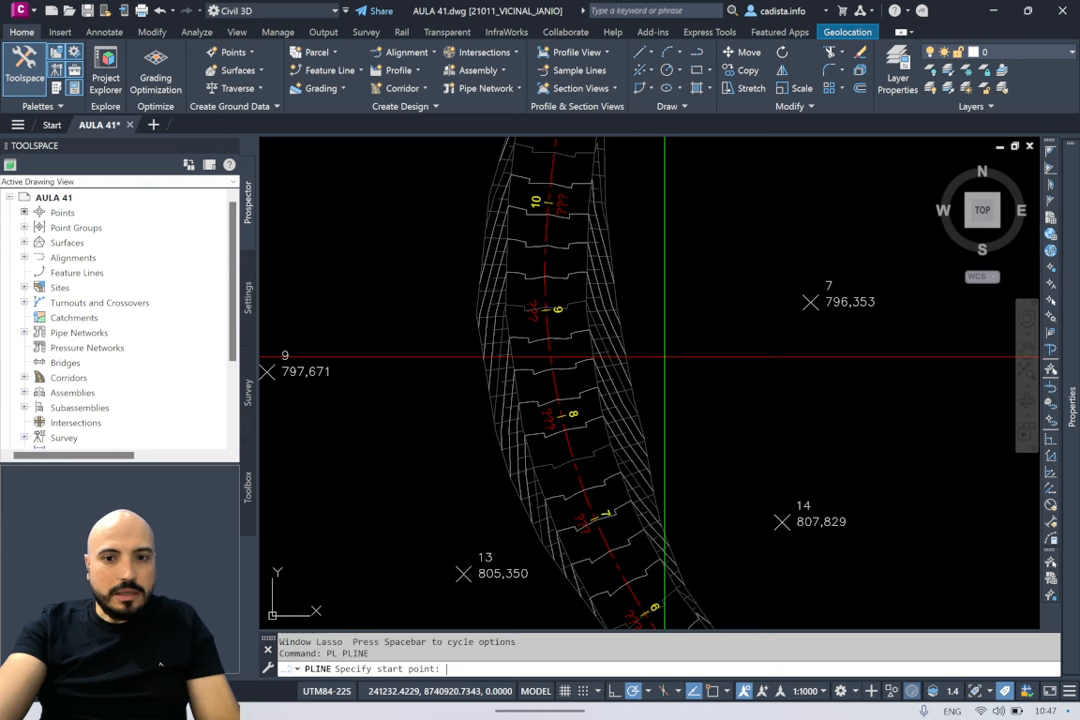
{"action": "left_click", "coordinate": [665, 560]}
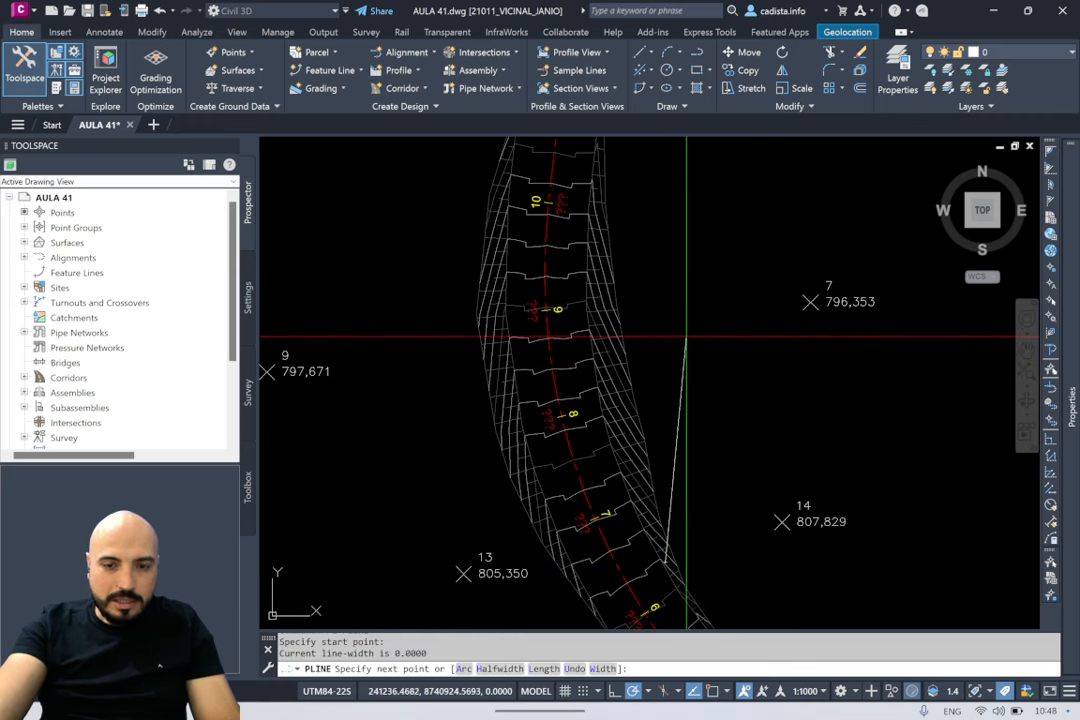
{"action": "left_click", "coordinate": [692, 333]}
{"action": "middle_click_drag", "start_coordinate": [658, 202], "coordinate": [658, 312]}
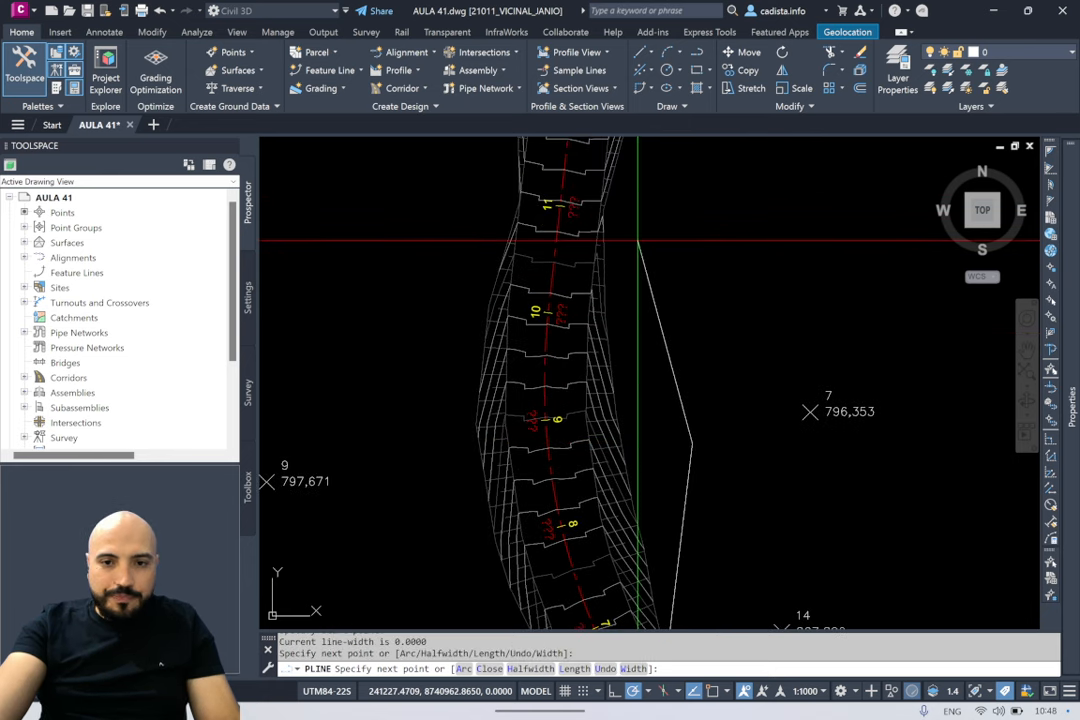
{"action": "left_click", "coordinate": [608, 176]}
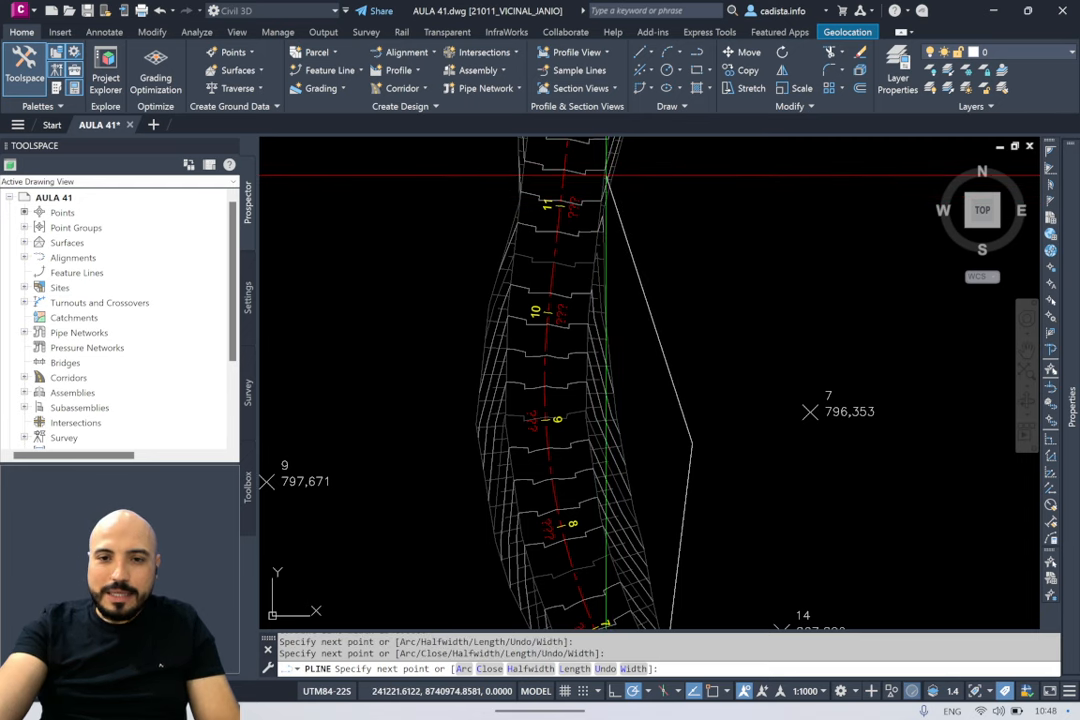
{"action": "key", "text": "Escape"}
Step: Draw an open four-point polyline bulging outward west of the corridor, from near station 11 down to the corridor edge near station 6
{"action": "key", "text": "space"}
{"action": "left_click", "coordinate": [521, 190]}
{"action": "middle_click_drag", "start_coordinate": [437, 372], "coordinate": [468, 304]}
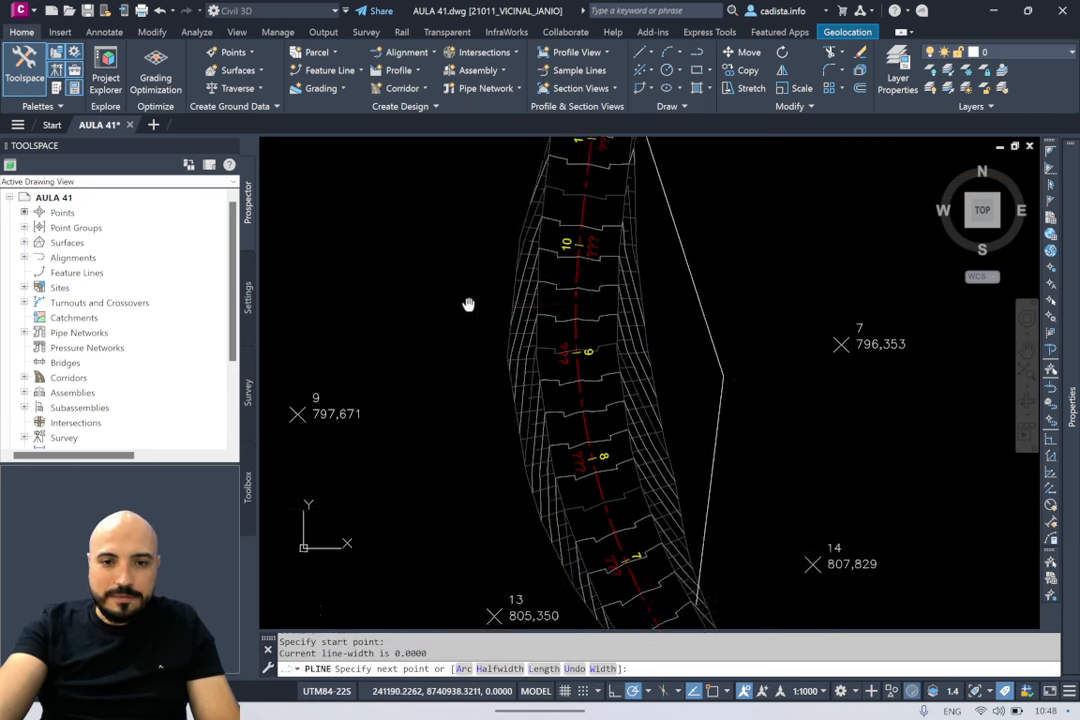
{"action": "scroll", "coordinate": [468, 304], "scroll_direction": "down", "scroll_amount": 2}
{"action": "left_click", "coordinate": [444, 258]}
{"action": "left_click", "coordinate": [444, 419]}
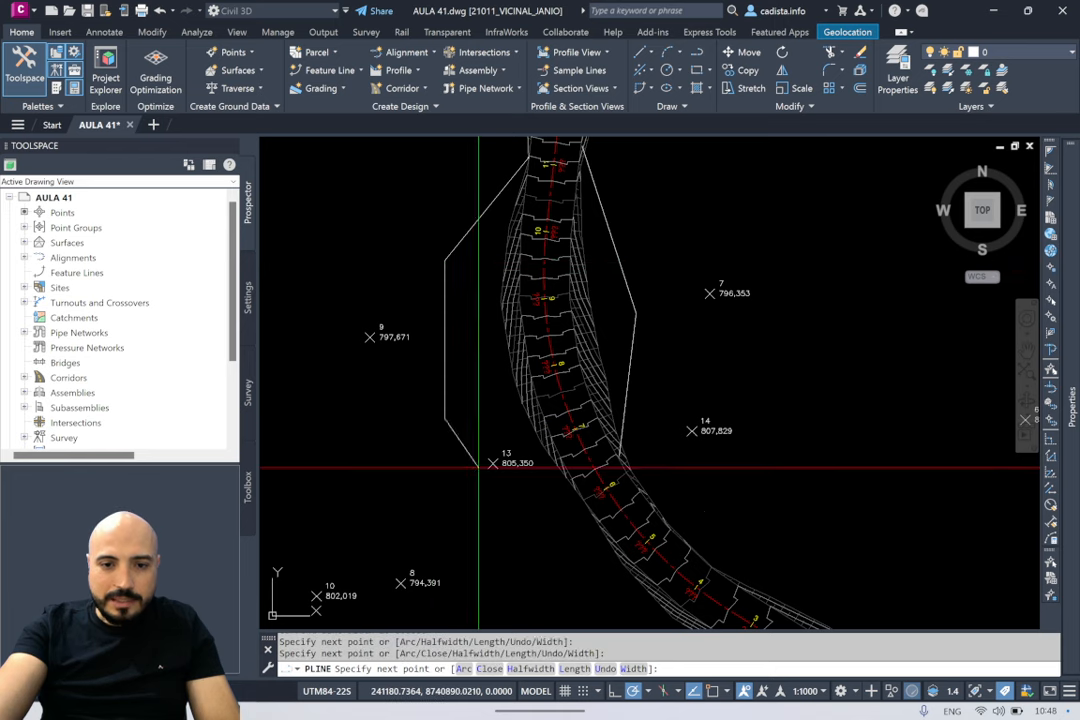
{"action": "left_click", "coordinate": [581, 494]}
{"action": "key", "text": "Escape"}
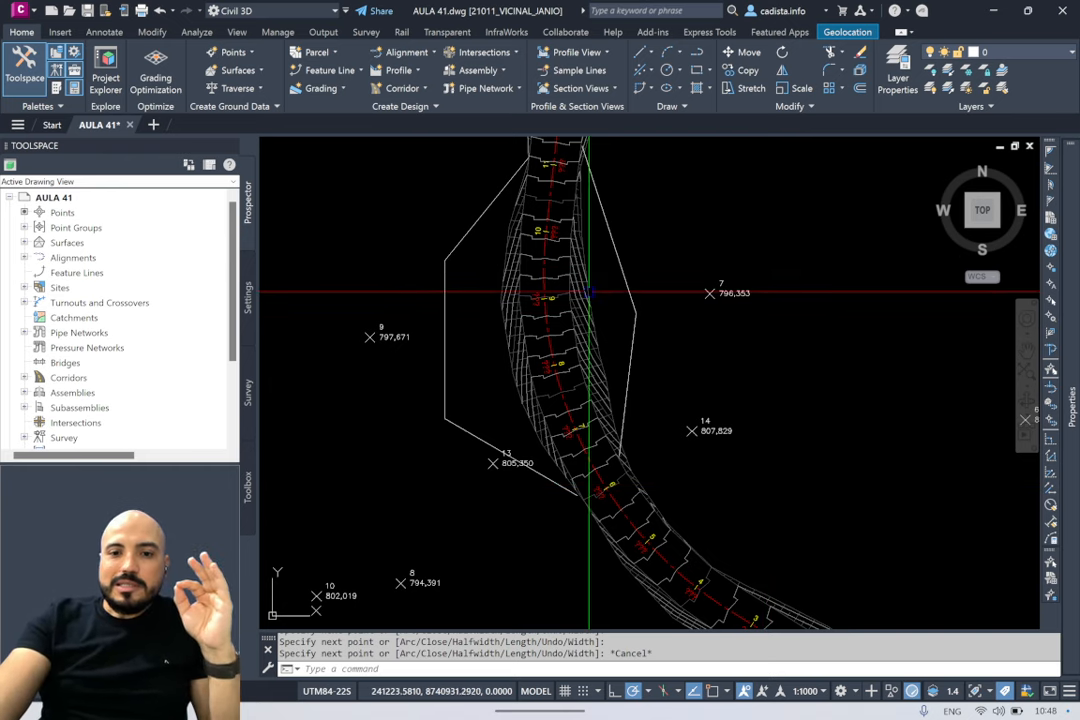
Step: Send the TOPO surface to the back of the draw order
{"action": "left_click", "coordinate": [590, 290]}
{"action": "type", "text": "dr"}
{"action": "key", "text": "Return"}
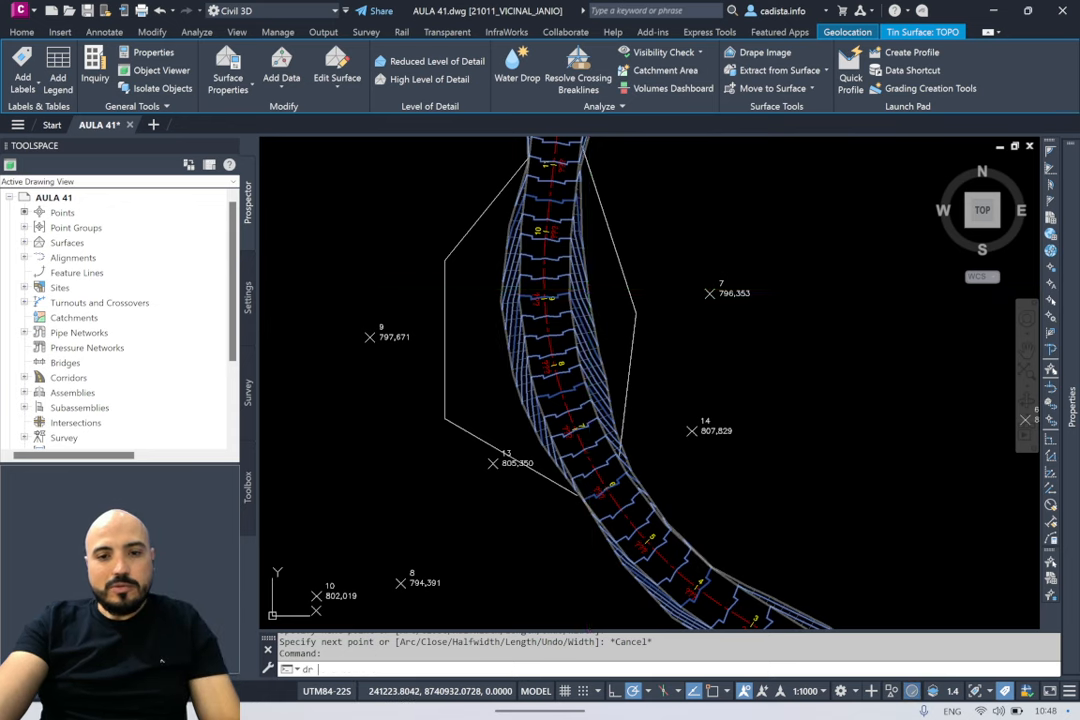
{"action": "key", "text": "Return"}
Step: Start a corridor transition on CORREDOR and pick the right-side slope subassembly TALUDE (DIR)
{"action": "left_click", "coordinate": [590, 290]}
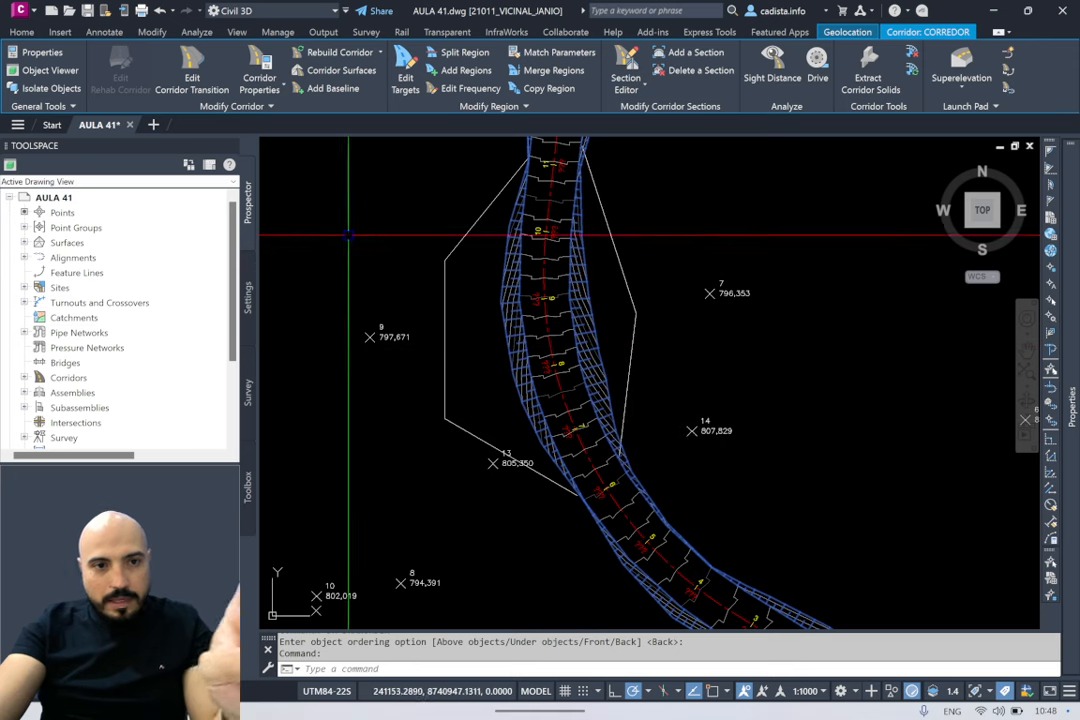
{"action": "left_click", "coordinate": [199, 85]}
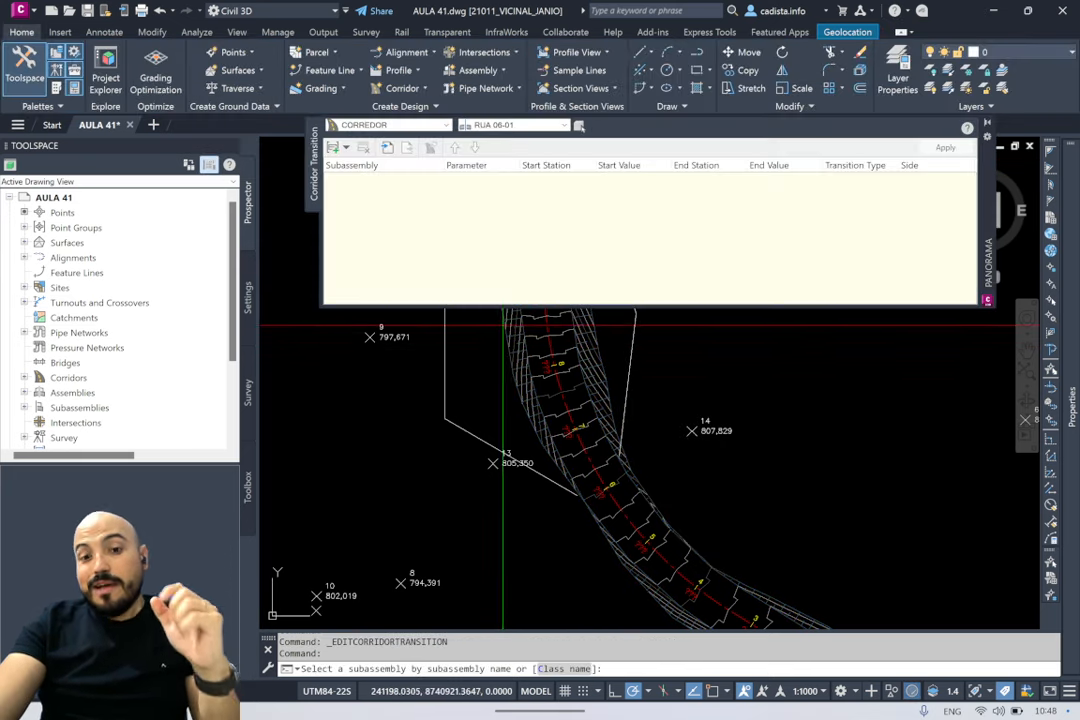
{"action": "mouse_move", "coordinate": [683, 442]}
{"action": "middle_mouse_down"}
{"action": "mouse_move", "coordinate": [703, 549]}
{"action": "mouse_move", "coordinate": [745, 474]}
{"action": "middle_mouse_up"}
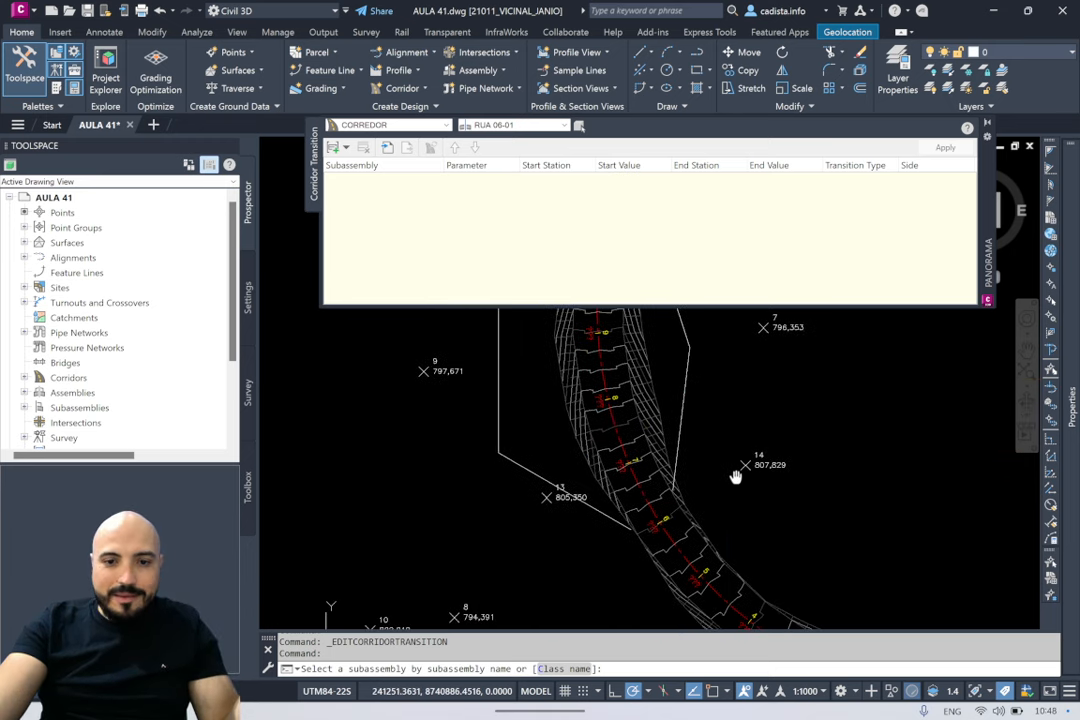
{"action": "scroll", "coordinate": [638, 412], "scroll_direction": "up", "scroll_amount": 2}
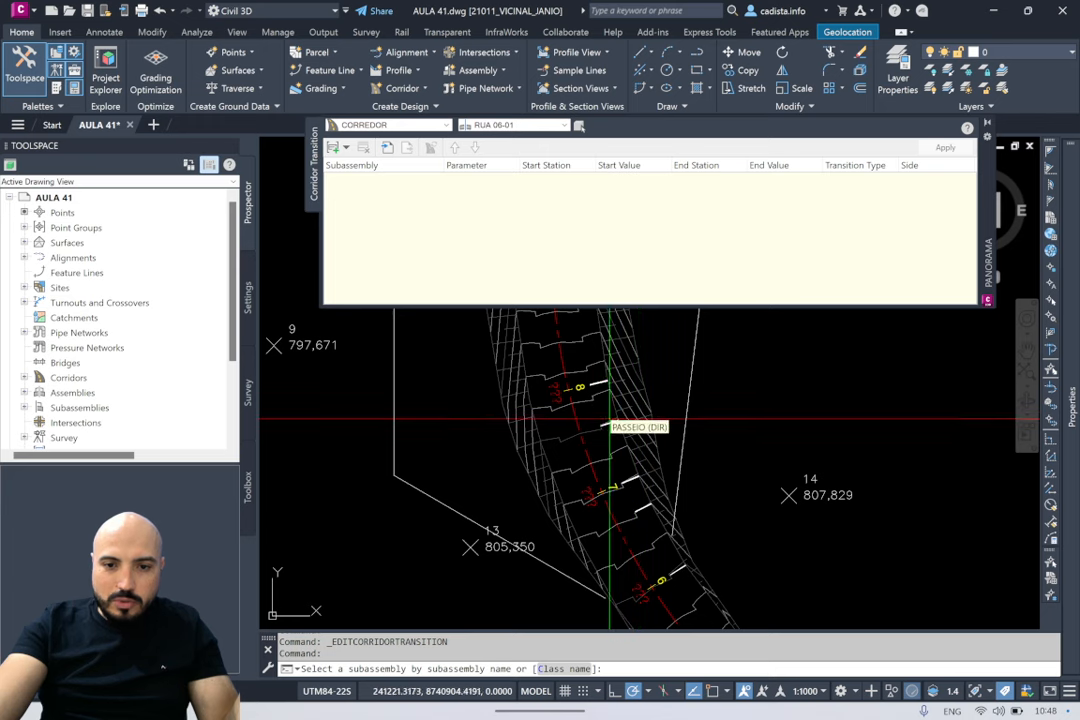
{"action": "scroll", "coordinate": [607, 419], "scroll_direction": "down", "scroll_amount": 2}
{"action": "middle_click_drag", "start_coordinate": [607, 419], "coordinate": [677, 540]}
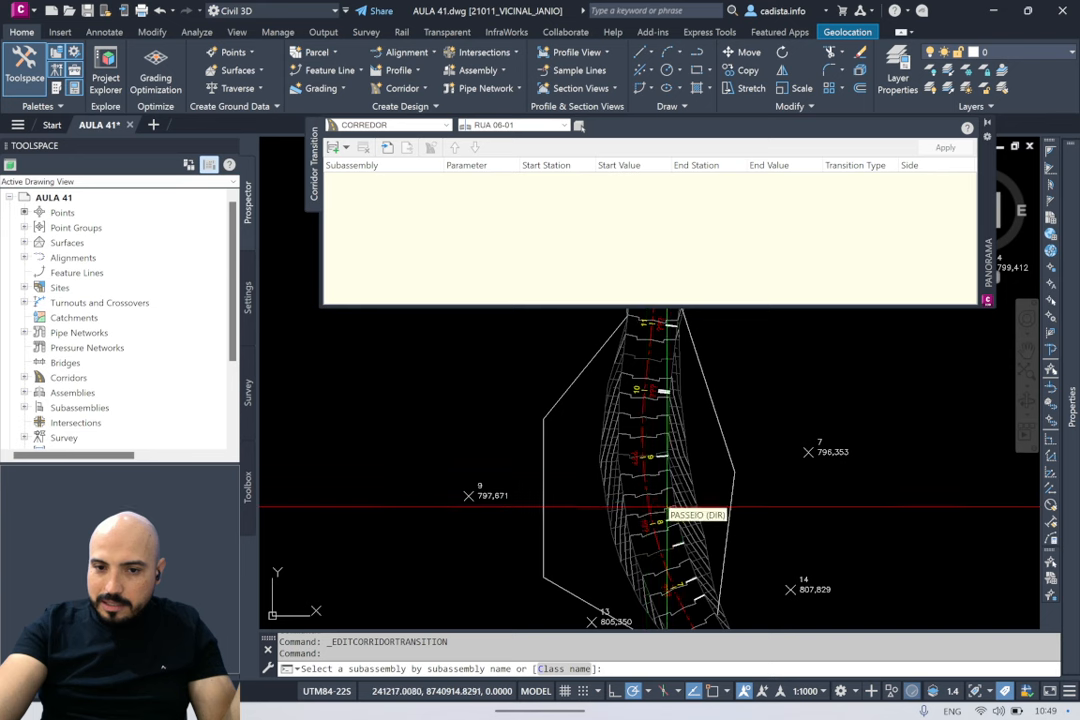
{"action": "left_click", "coordinate": [690, 504]}
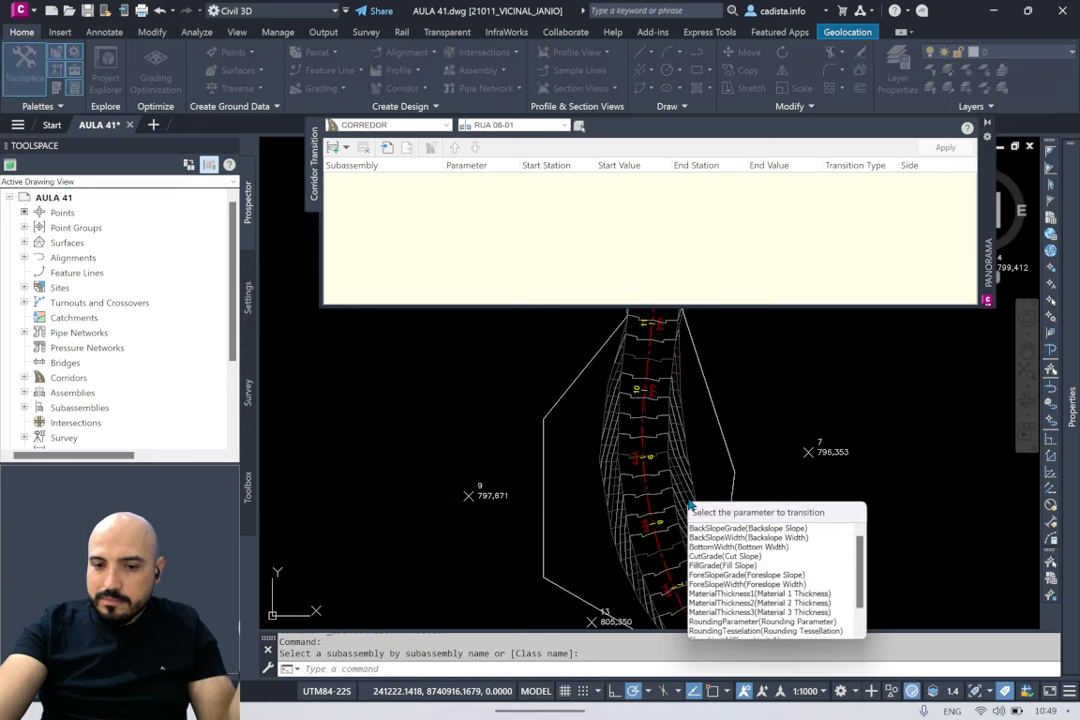
Step: Choose FillGrade (Fill Slope) as the parameter to transition
{"action": "left_click_drag", "start_coordinate": [769, 508], "coordinate": [726, 406]}
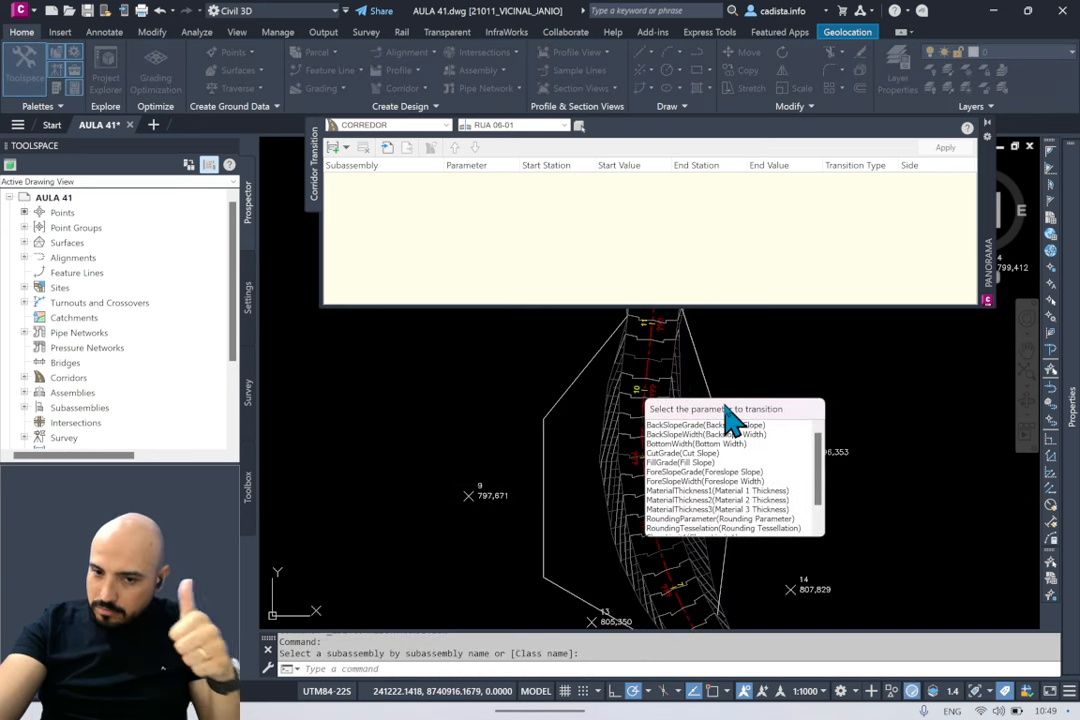
{"action": "scroll", "coordinate": [755, 445], "scroll_direction": "down", "scroll_amount": 1}
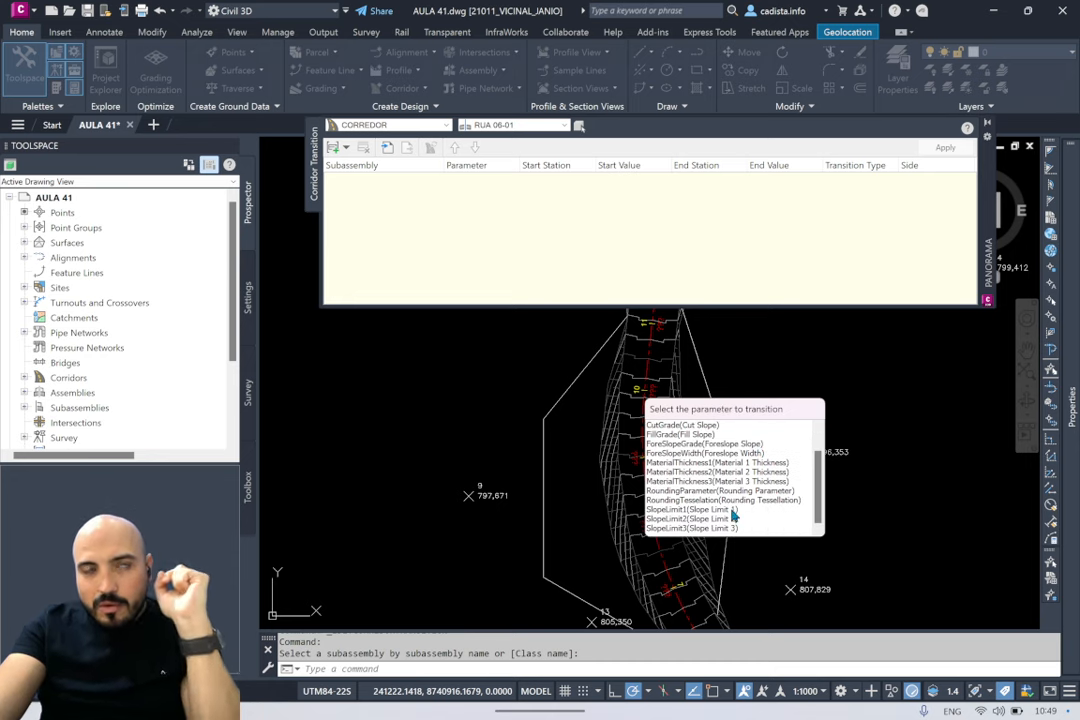
{"action": "scroll", "coordinate": [738, 514], "scroll_direction": "up", "scroll_amount": 1}
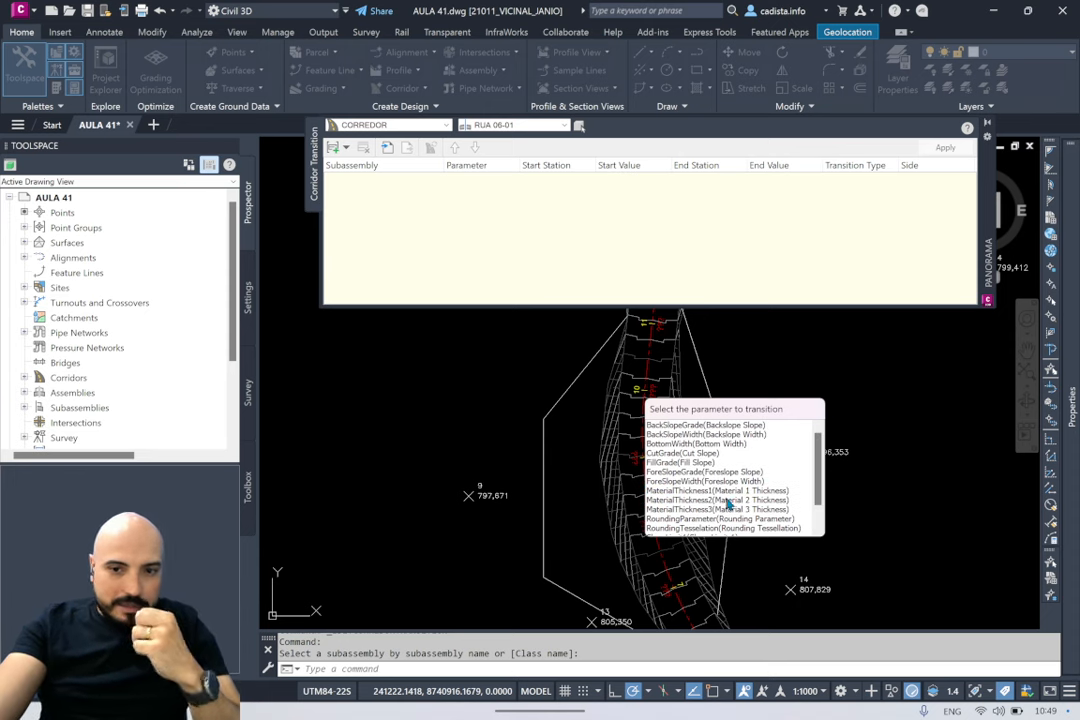
{"action": "scroll", "coordinate": [740, 500], "scroll_direction": "down", "scroll_amount": 1}
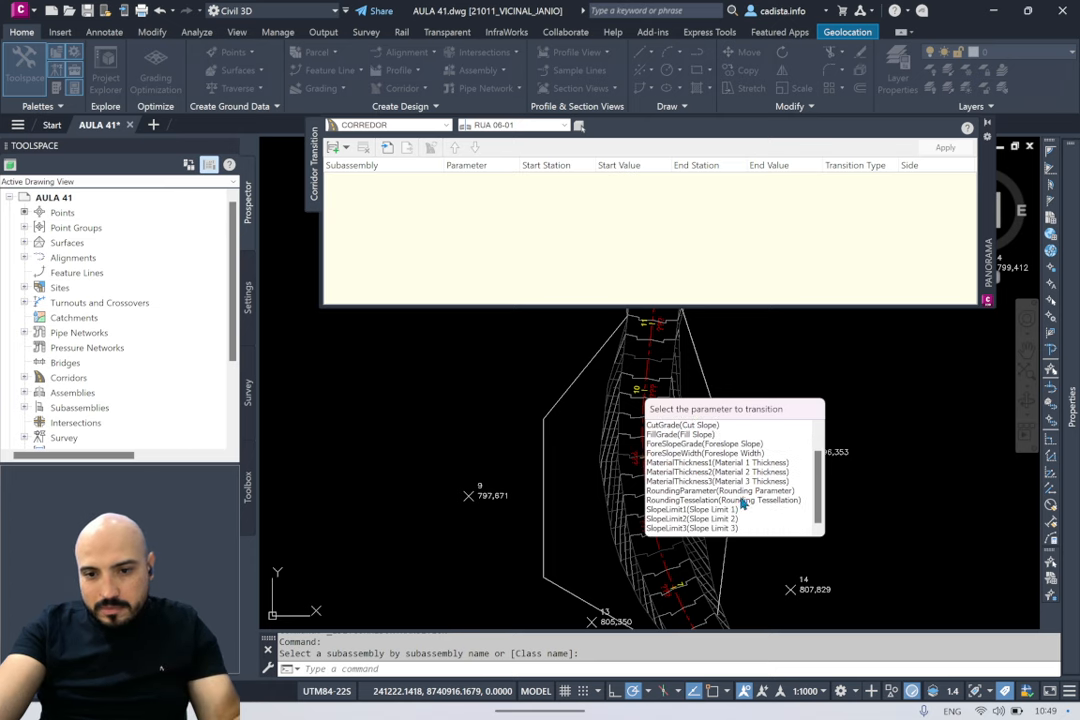
{"action": "scroll", "coordinate": [720, 510], "scroll_direction": "up", "scroll_amount": 1}
{"action": "left_click", "coordinate": [690, 464]}
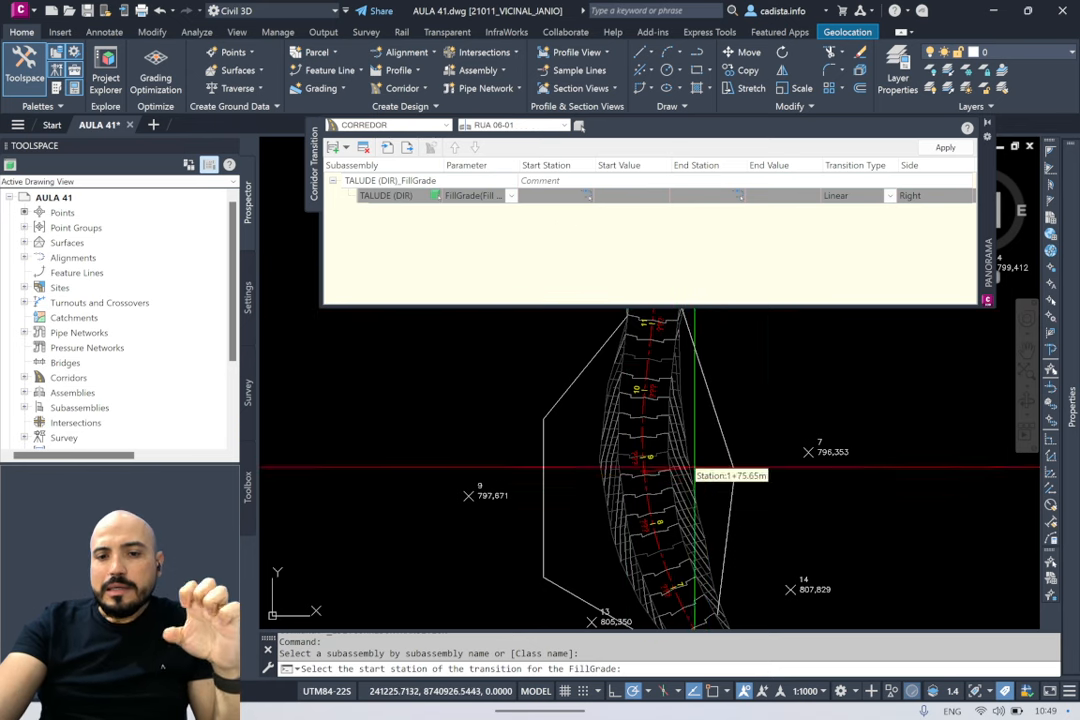
Step: Set the start station of the FillGrade transition to 1+40.00m, snapping to the endpoint of the station 7 tick on the alignment
{"action": "scroll", "coordinate": [754, 460], "scroll_direction": "down", "scroll_amount": 2}
{"action": "scroll", "coordinate": [734, 549], "scroll_direction": "up", "scroll_amount": 2}
{"action": "scroll", "coordinate": [734, 549], "scroll_direction": "up", "scroll_amount": 3}
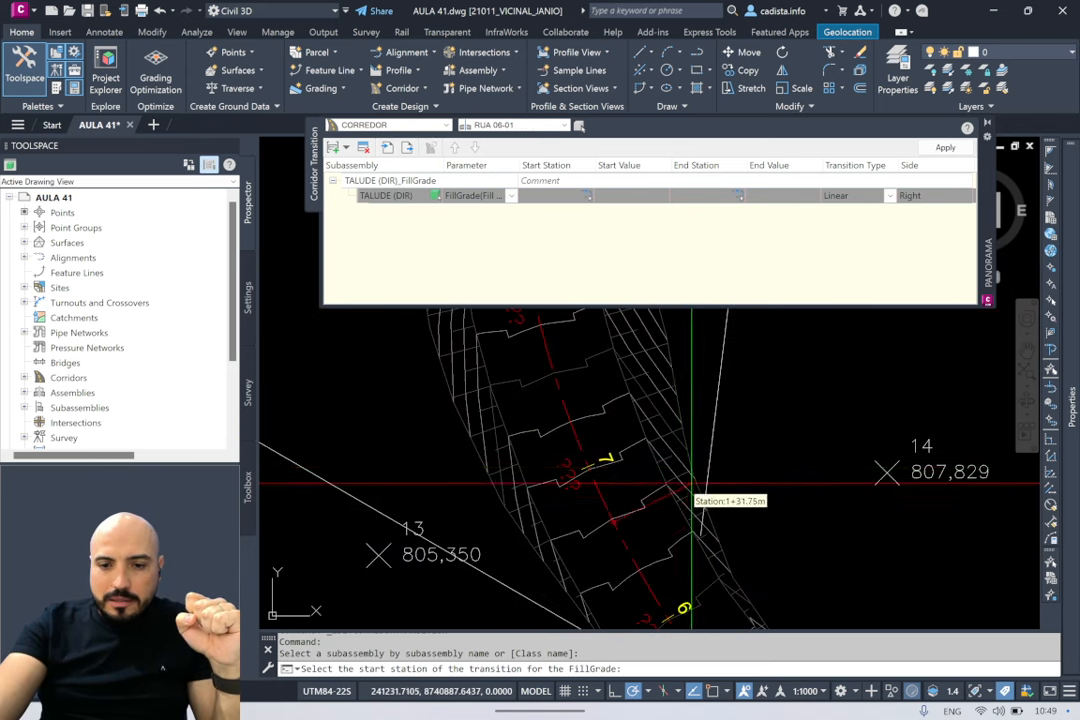
{"action": "scroll", "coordinate": [700, 460], "scroll_direction": "down", "scroll_amount": 1}
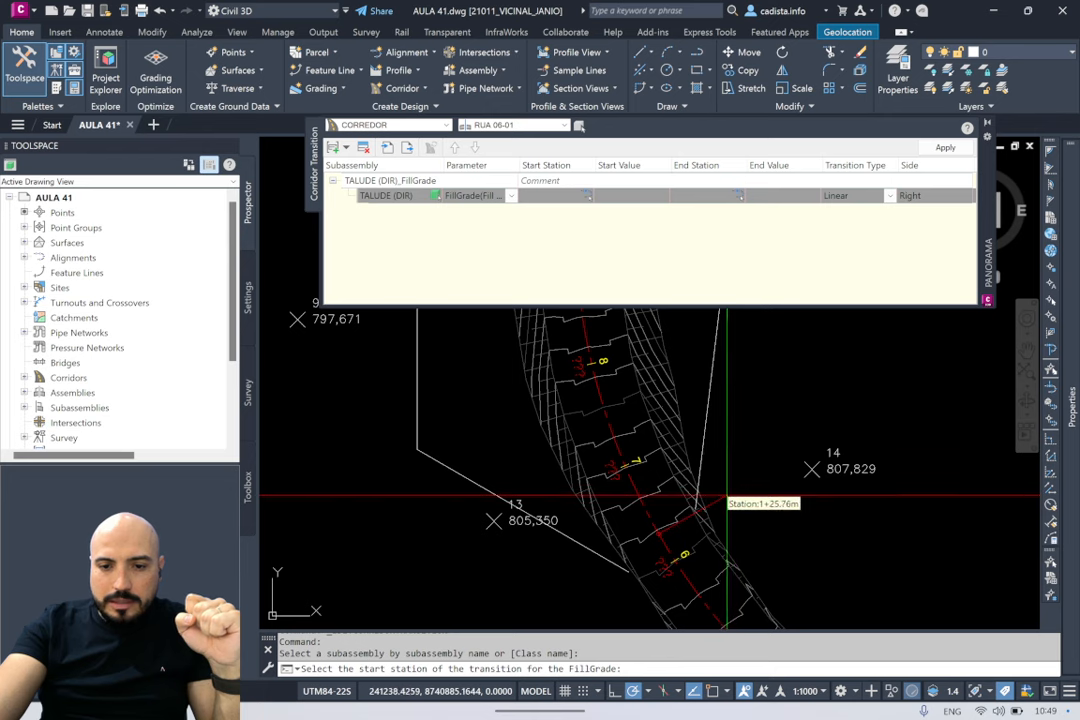
{"action": "scroll", "coordinate": [745, 482], "scroll_direction": "down", "scroll_amount": 2}
{"action": "scroll", "coordinate": [748, 478], "scroll_direction": "up", "scroll_amount": 4}
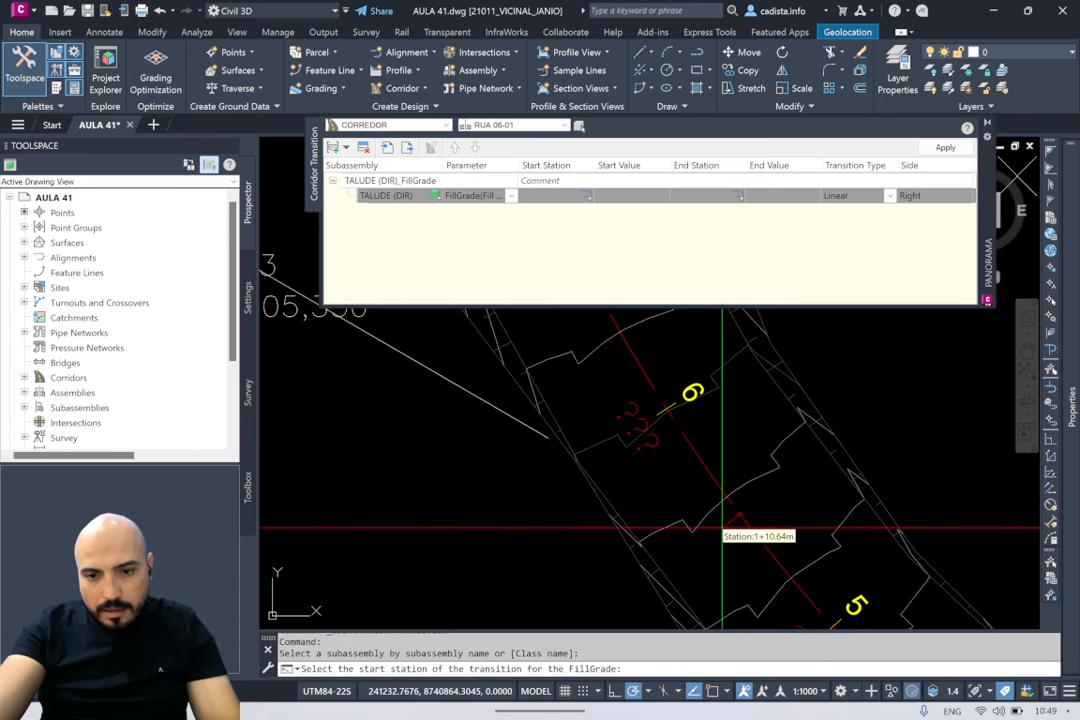
{"action": "scroll", "coordinate": [714, 525], "scroll_direction": "down", "scroll_amount": 3}
{"action": "scroll", "coordinate": [690, 413], "scroll_direction": "up", "scroll_amount": 2}
{"action": "type", "text": "end of"}
{"action": "left_click", "coordinate": [642, 390]}
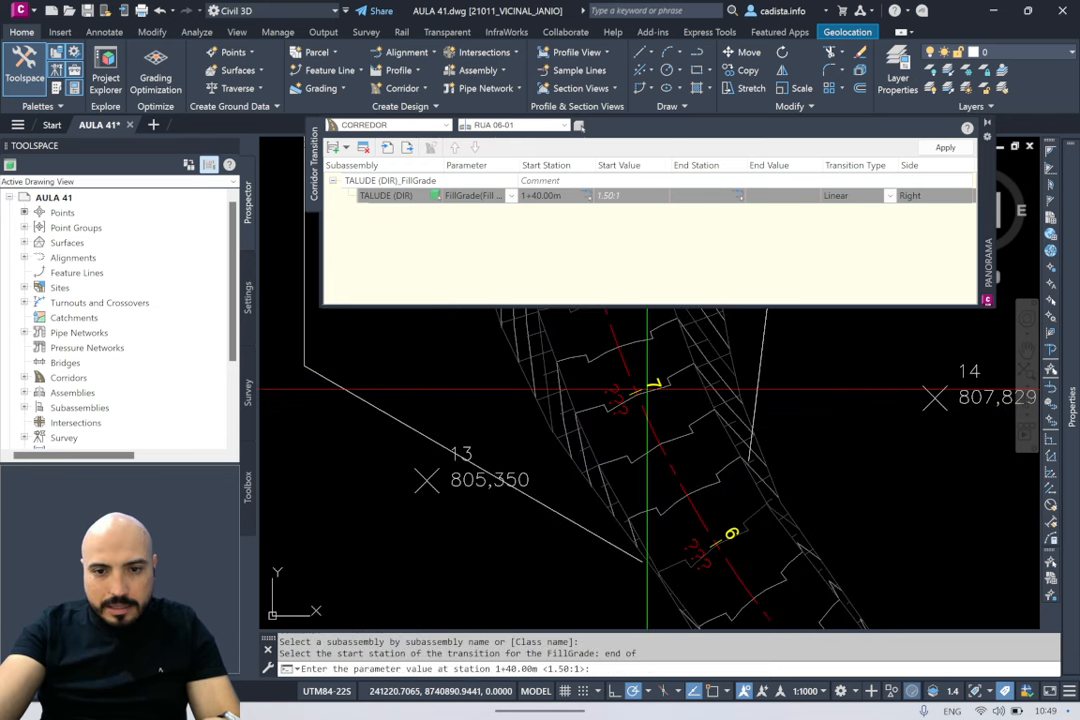
{"action": "scroll", "coordinate": [655, 420], "scroll_direction": "down", "scroll_amount": 4}
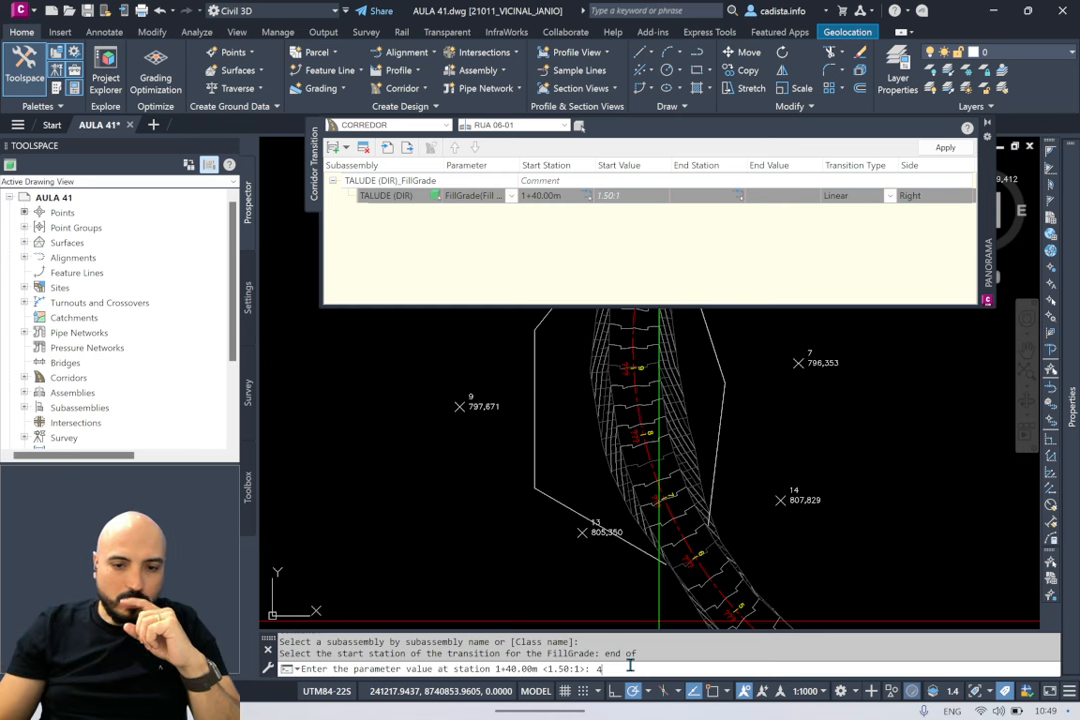
Step: Set the FillGrade start value to 4.00:1 and the end station to 2+00.00m, snapping to the endpoint of the station 10 tick
{"action": "key", "text": "Return"}
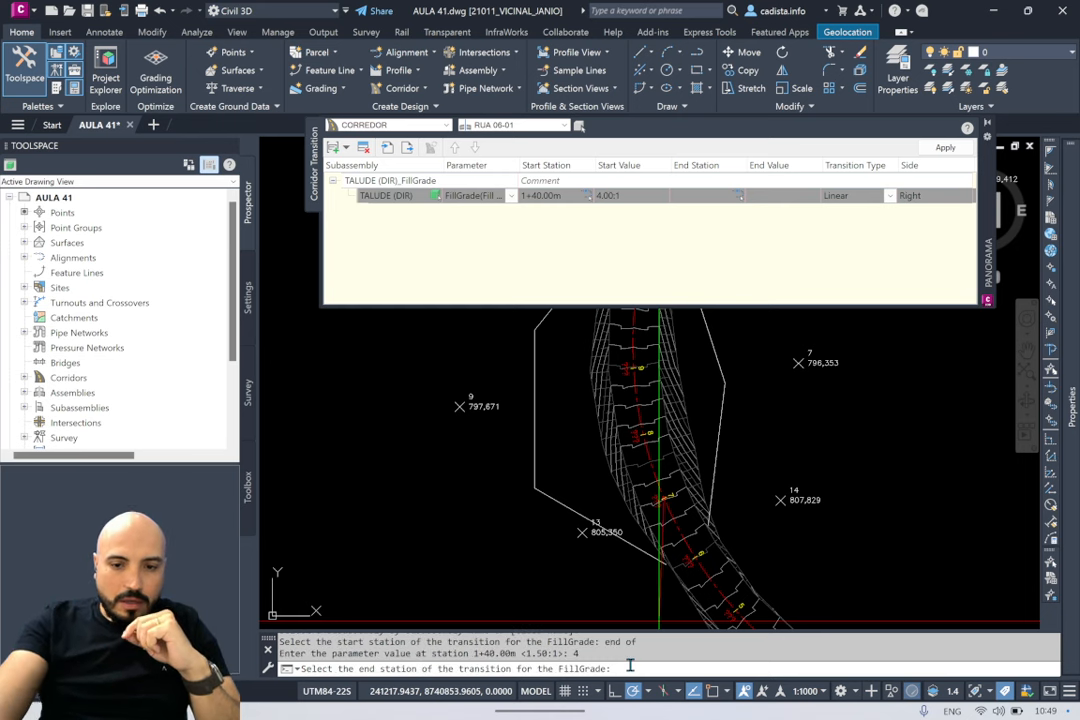
{"action": "middle_click_drag", "start_coordinate": [734, 409], "coordinate": [724, 540]}
{"action": "scroll", "coordinate": [650, 430], "scroll_direction": "up", "scroll_amount": 5}
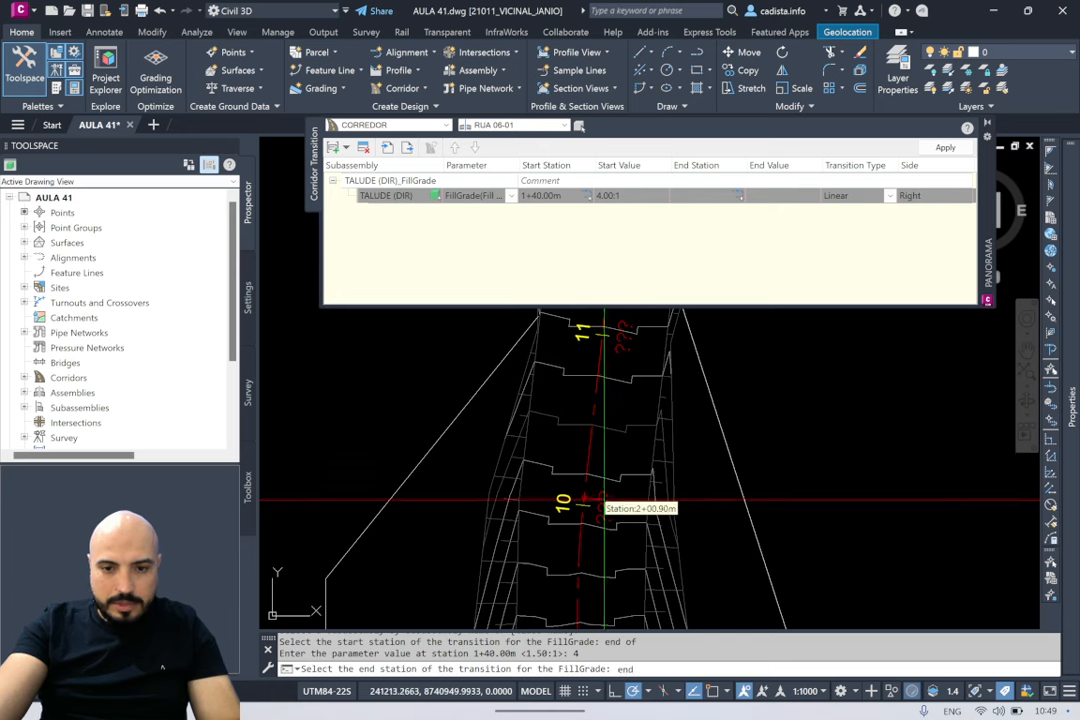
{"action": "type", "text": "end"}
{"action": "key", "text": "Return"}
{"action": "left_click", "coordinate": [590, 506]}
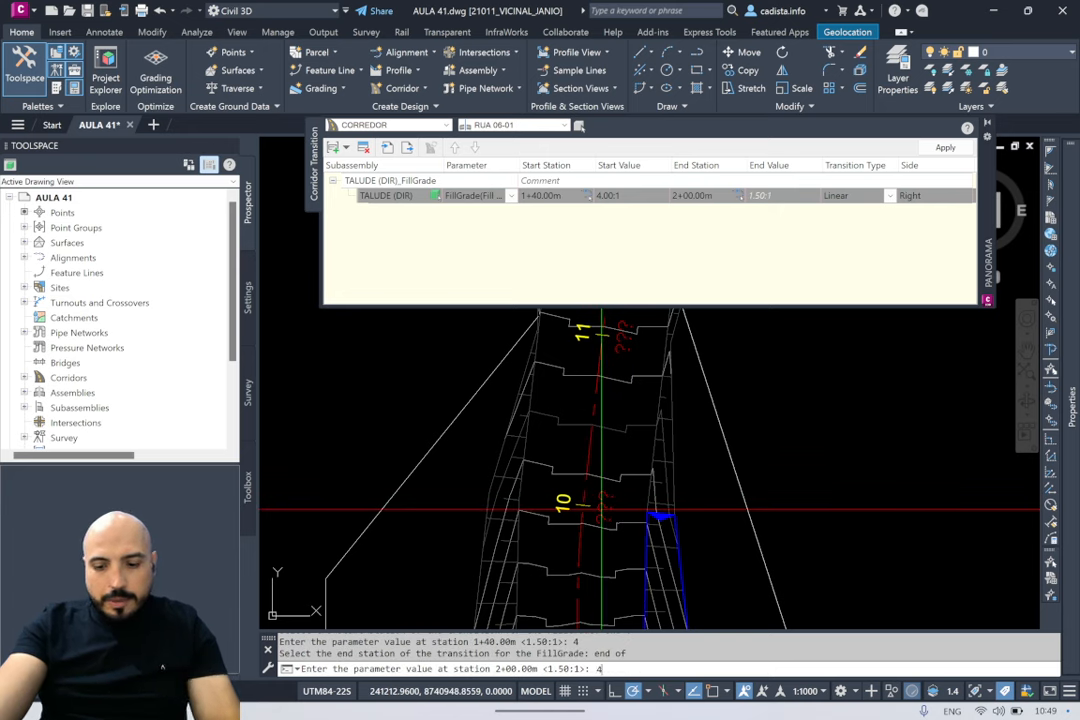
Step: Set the FillGrade end value to 4.00:1 with a Linear transition type, finish the transition and apply it to the corridor
{"action": "type", "text": "4"}
{"action": "key", "text": "Return"}
{"action": "scroll", "coordinate": [748, 443], "scroll_direction": "down", "scroll_amount": 4}
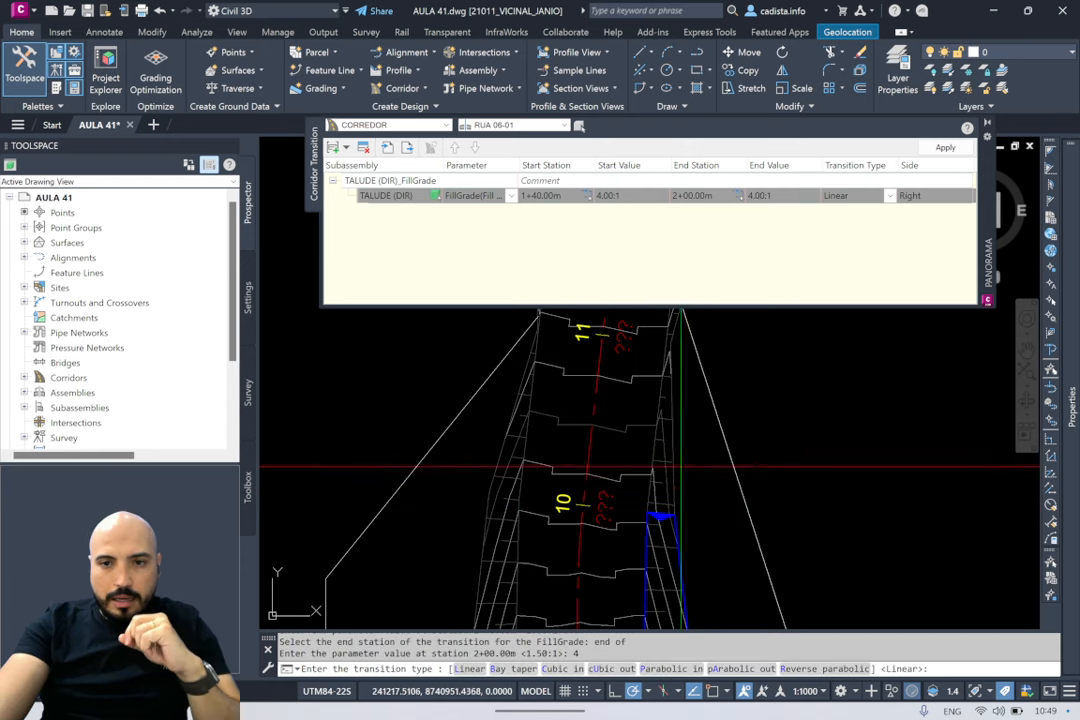
{"action": "scroll", "coordinate": [748, 443], "scroll_direction": "up", "scroll_amount": 3}
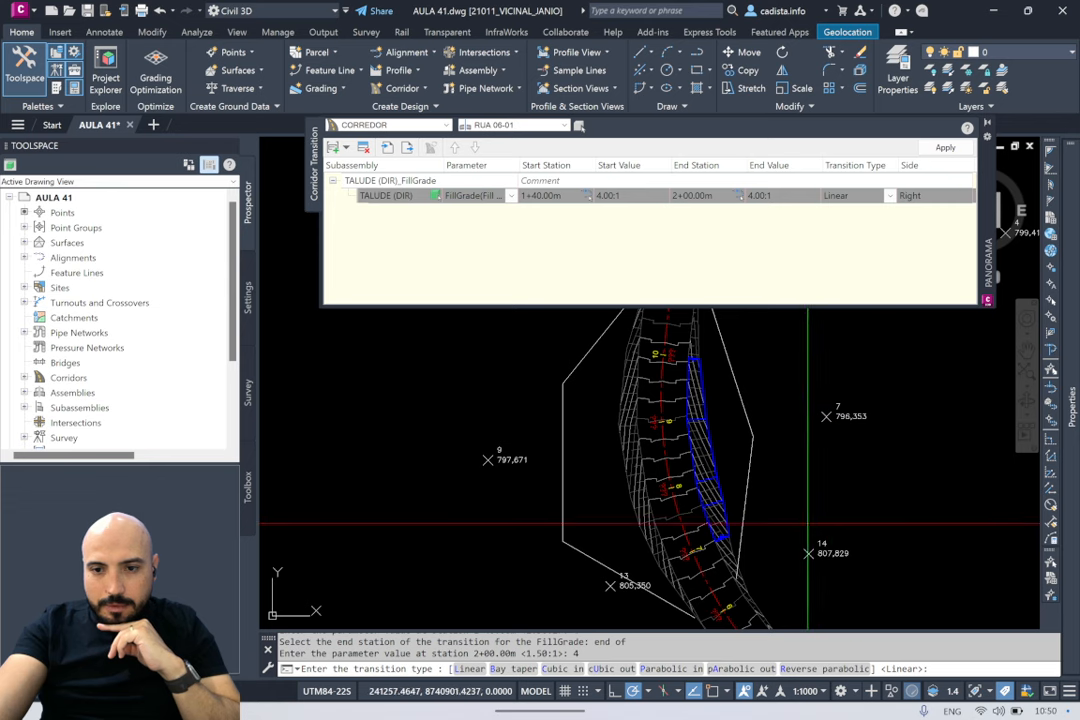
{"action": "key", "text": "Return"}
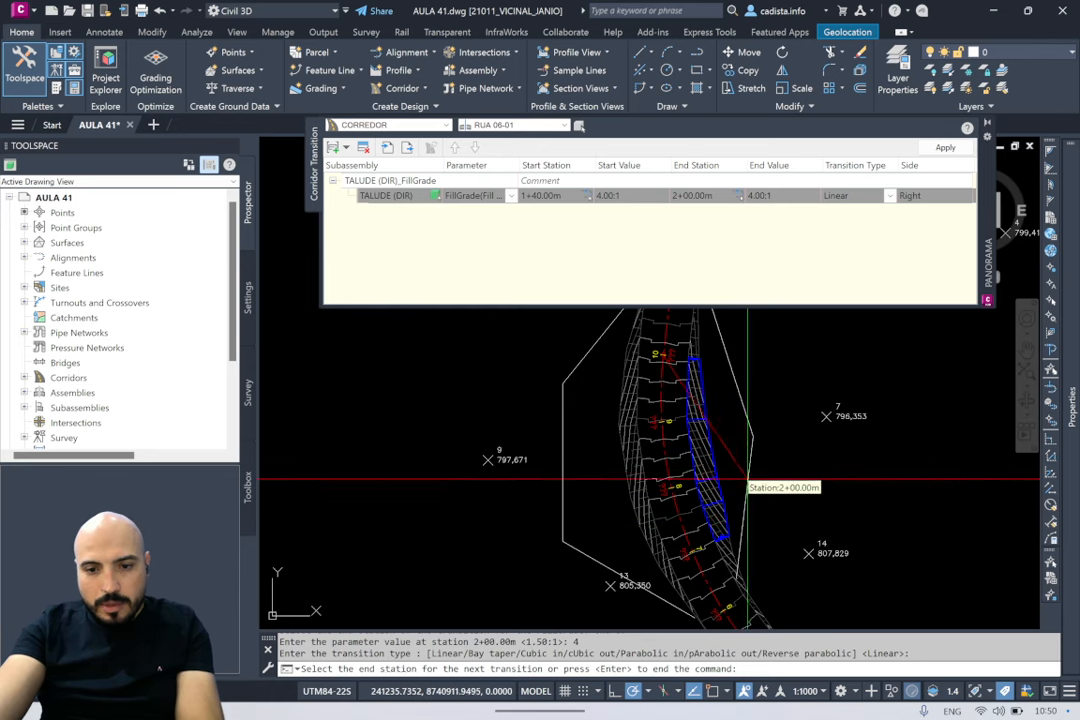
{"action": "key", "text": "Return"}
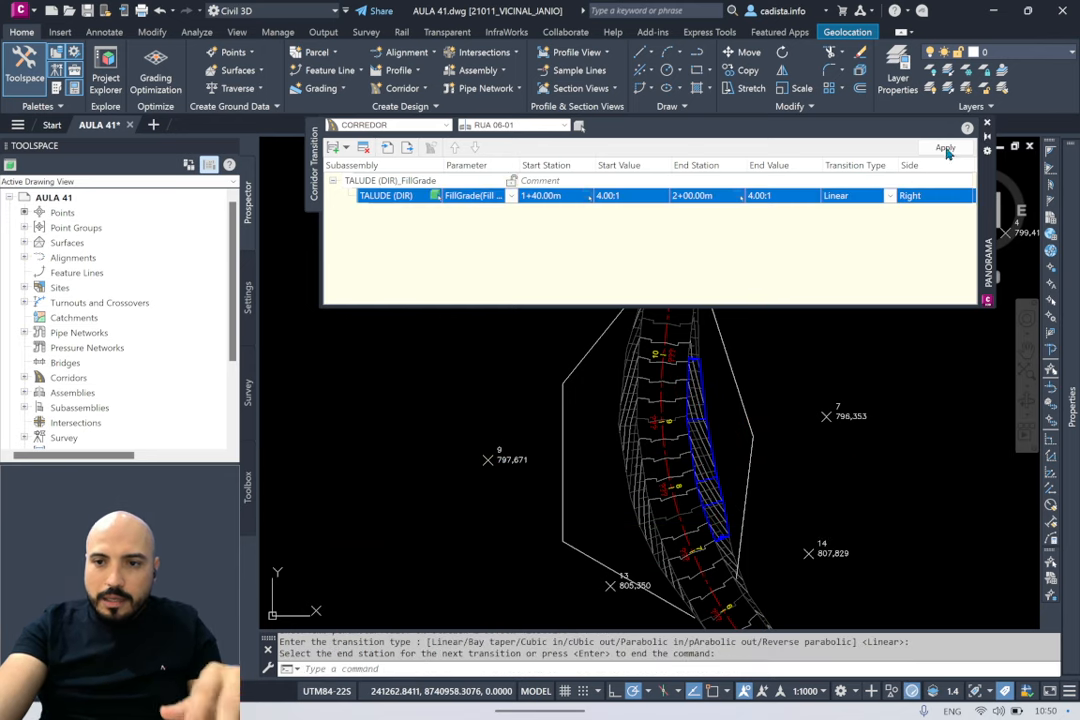
{"action": "left_click", "coordinate": [945, 148]}
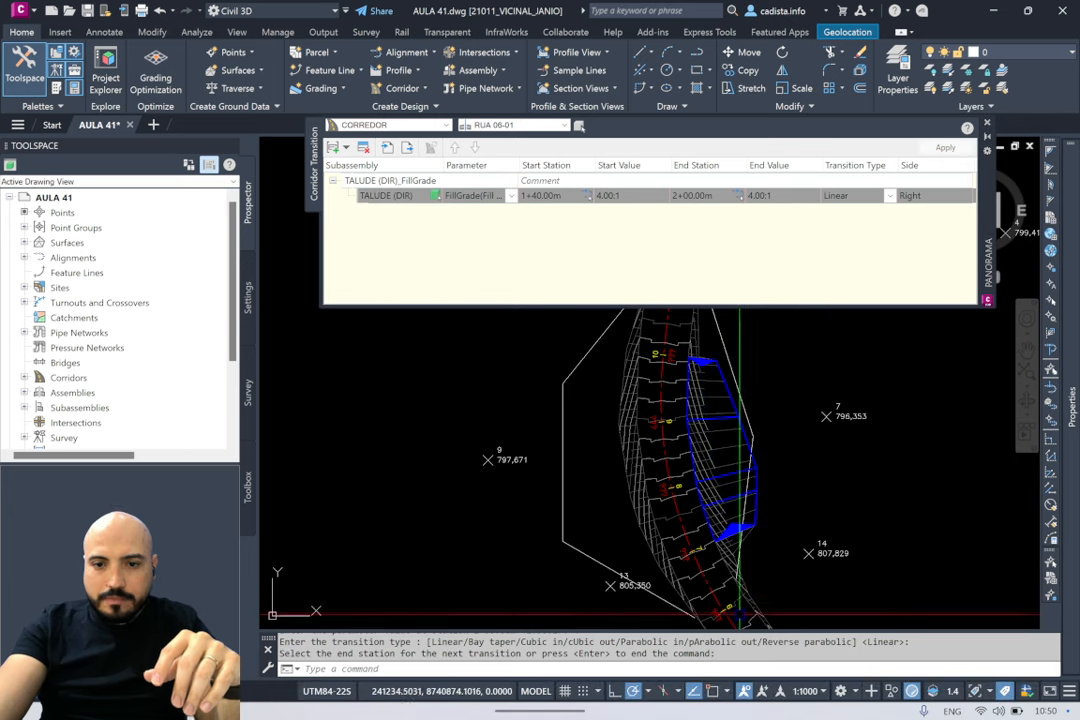
Step: Rebuild the TOPO surface to match the modified corridor
{"action": "left_click", "coordinate": [25, 243]}
{"action": "right_click", "coordinate": [93, 270]}
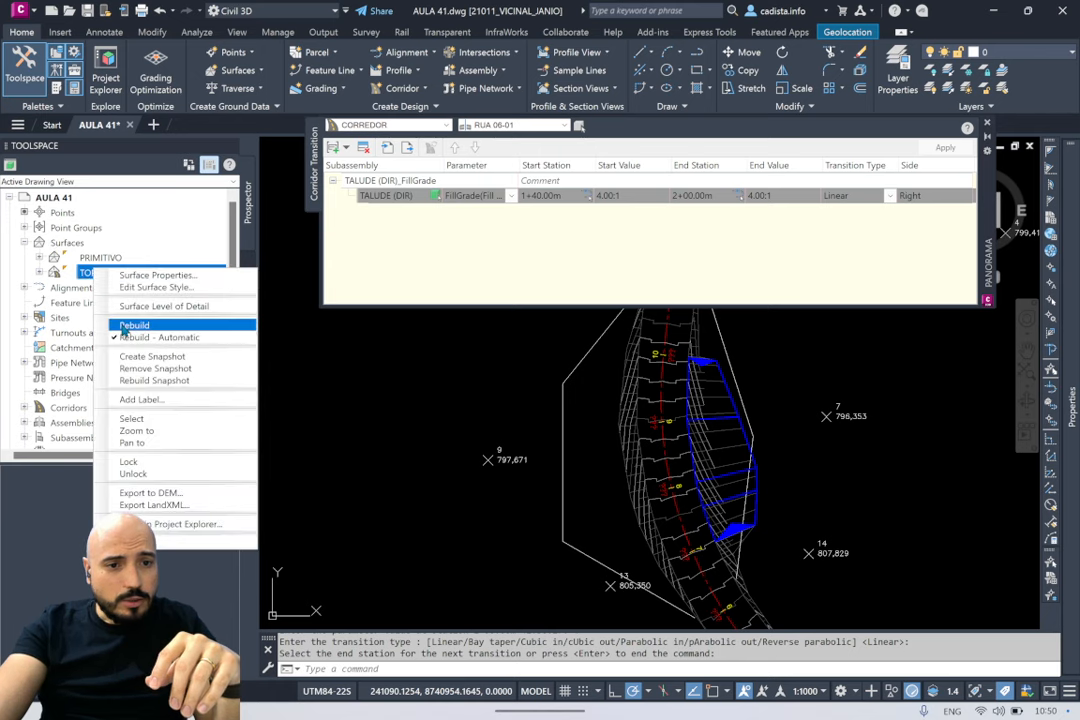
{"action": "left_click", "coordinate": [140, 356]}
{"action": "scroll", "coordinate": [738, 550], "scroll_direction": "up", "scroll_amount": 4}
{"action": "key", "text": "Escape"}
{"action": "key", "text": "Escape"}
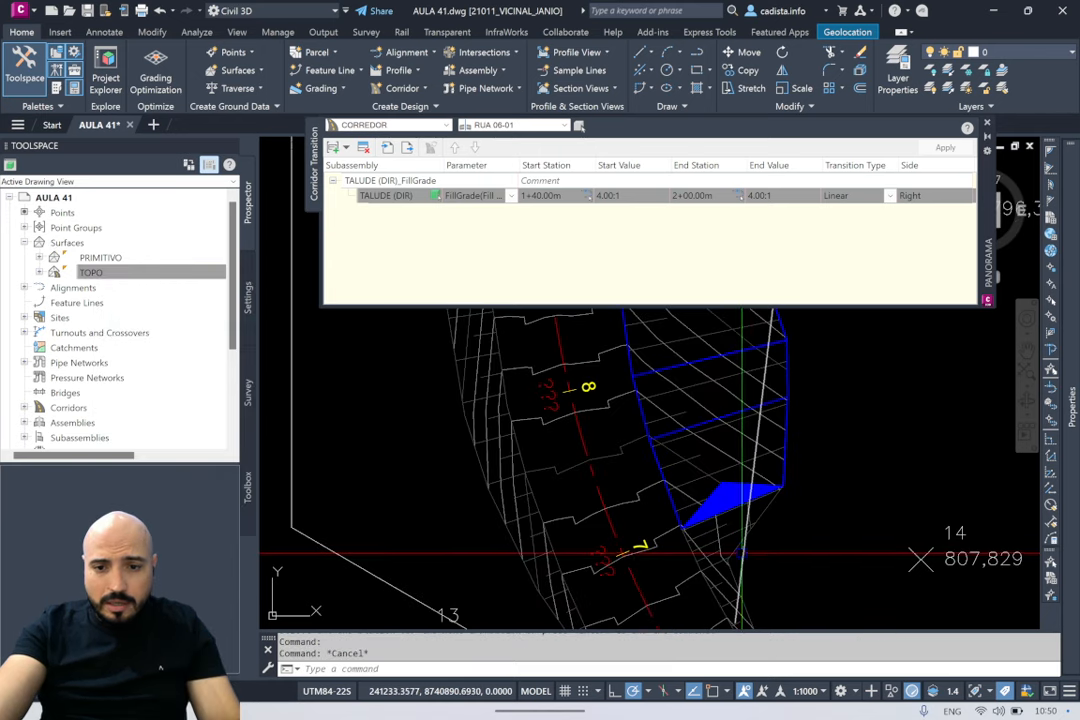
Step: Change the corridor's Code Set Style to Todos Codes
{"action": "scroll", "coordinate": [775, 460], "scroll_direction": "up", "scroll_amount": 5}
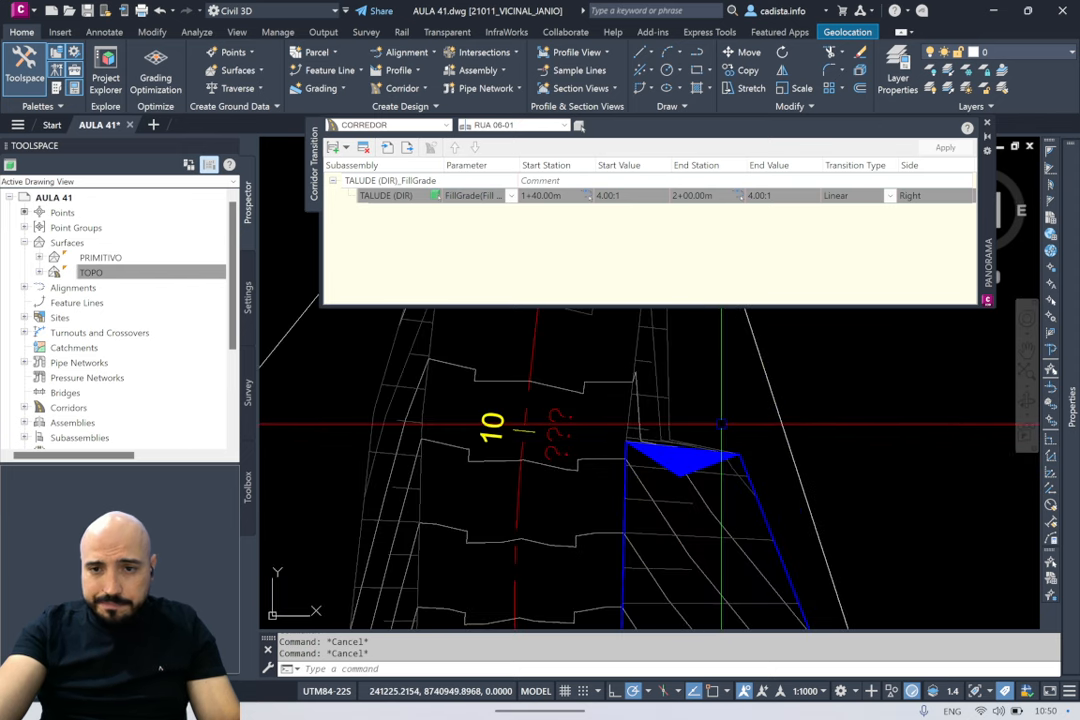
{"action": "scroll", "coordinate": [715, 435], "scroll_direction": "down", "scroll_amount": 2}
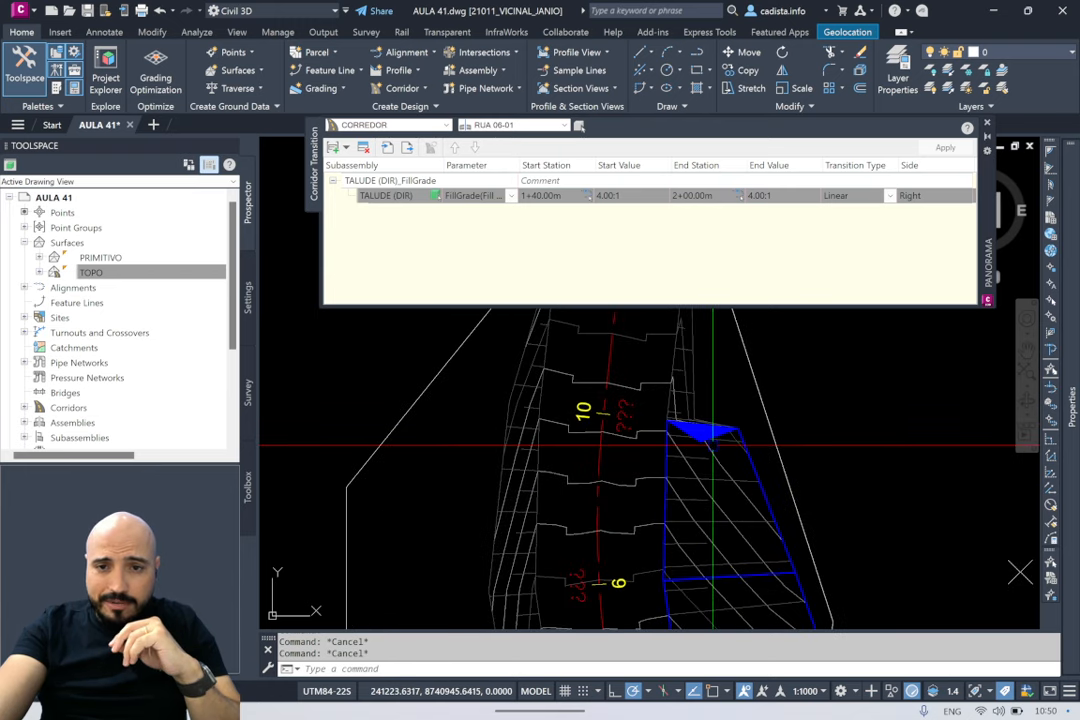
{"action": "scroll", "coordinate": [720, 487], "scroll_direction": "up", "scroll_amount": 4}
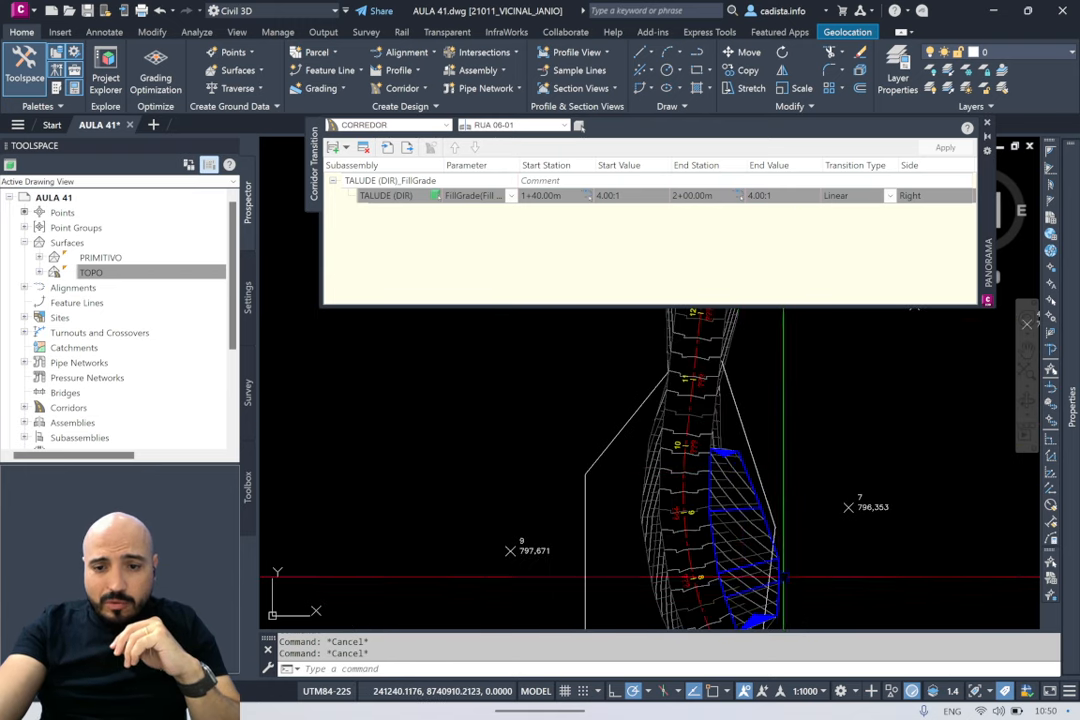
{"action": "scroll", "coordinate": [720, 487], "scroll_direction": "down", "scroll_amount": 3}
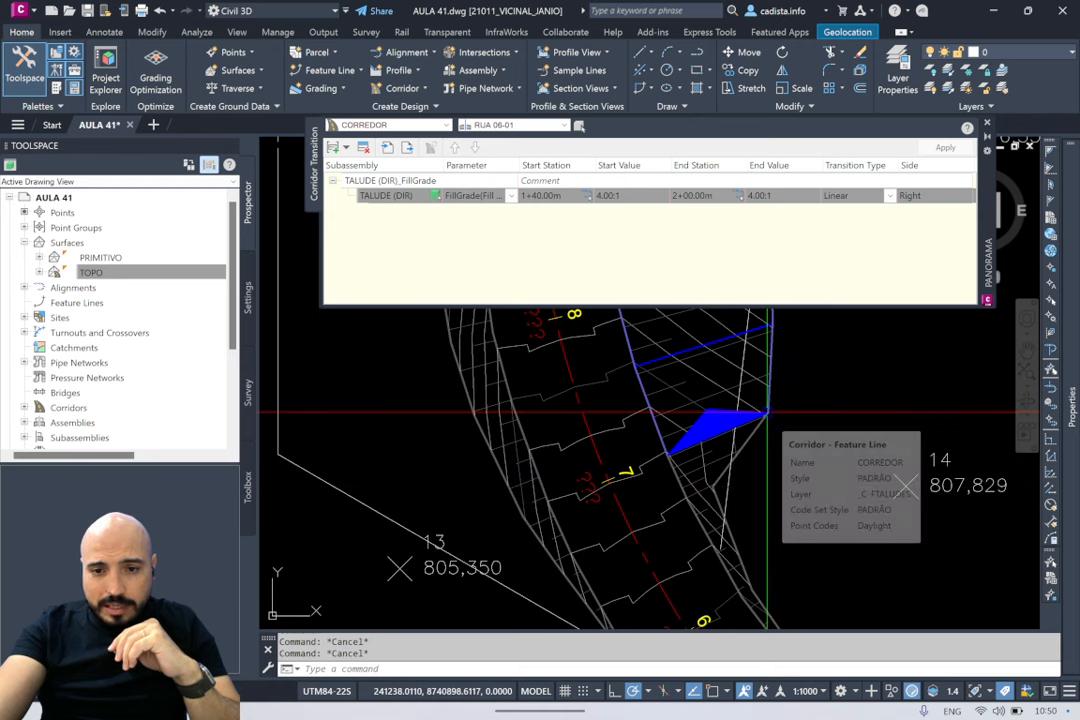
{"action": "mouse_move", "coordinate": [767, 411]}
{"action": "middle_mouse_down"}
{"action": "mouse_move", "coordinate": [646, 480]}
{"action": "mouse_move", "coordinate": [660, 453]}
{"action": "middle_mouse_up"}
{"action": "scroll", "coordinate": [660, 453], "scroll_direction": "up", "scroll_amount": 4}
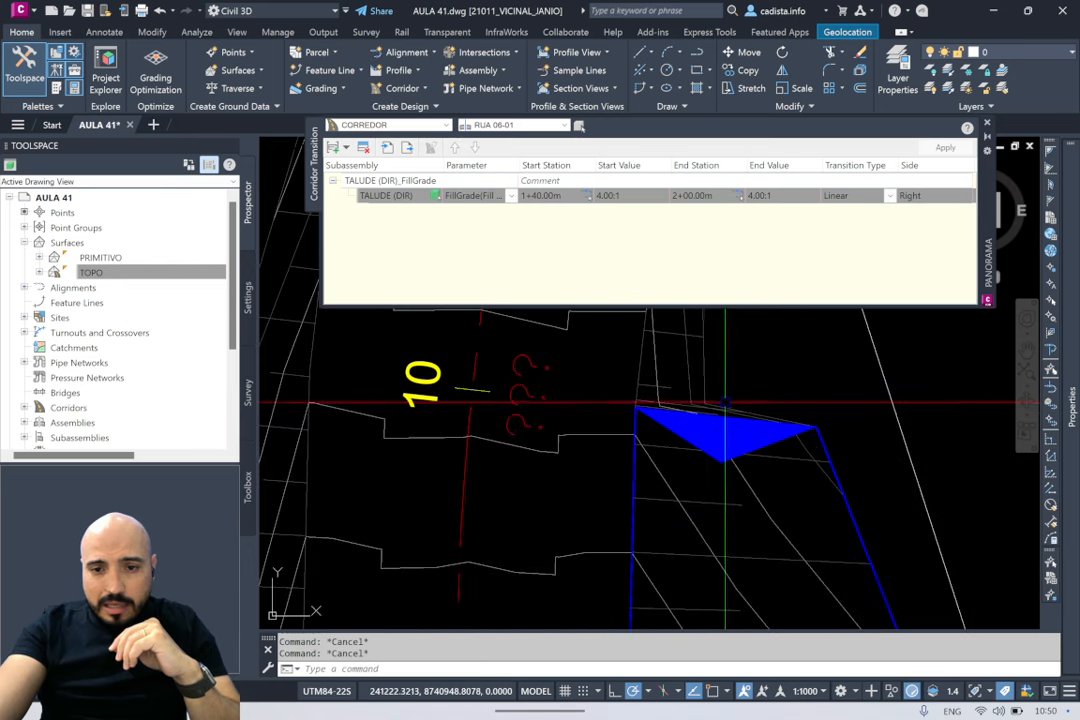
{"action": "left_click", "coordinate": [731, 405]}
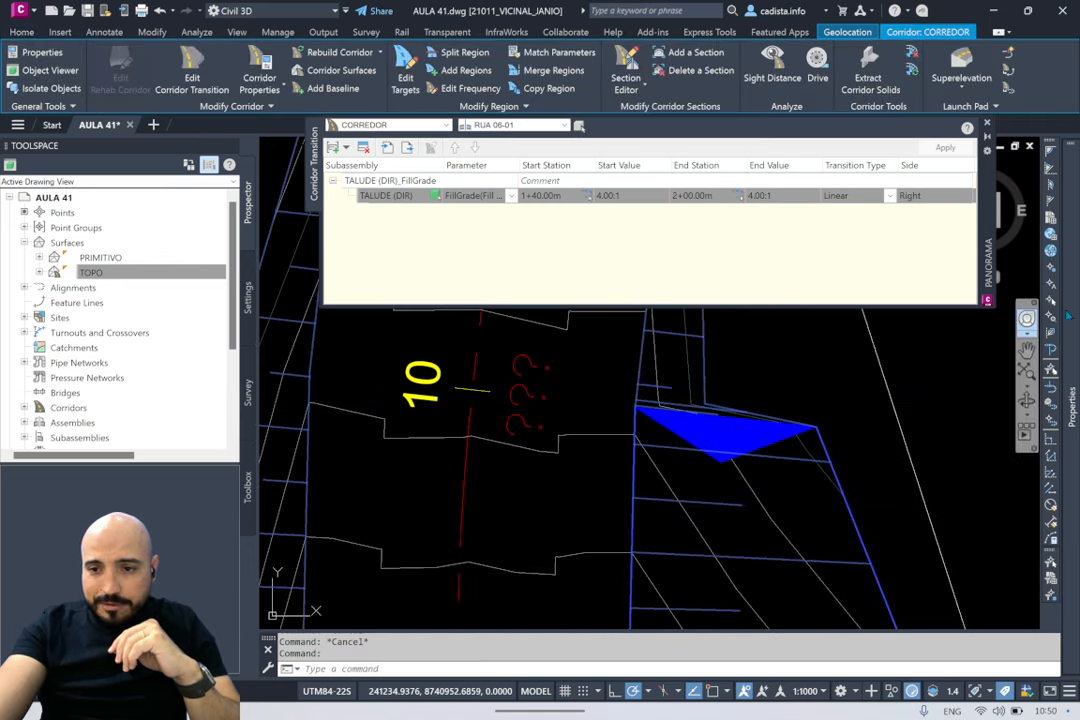
{"action": "mouse_move", "coordinate": [1076, 320]}
{"action": "left_click", "coordinate": [870, 398]}
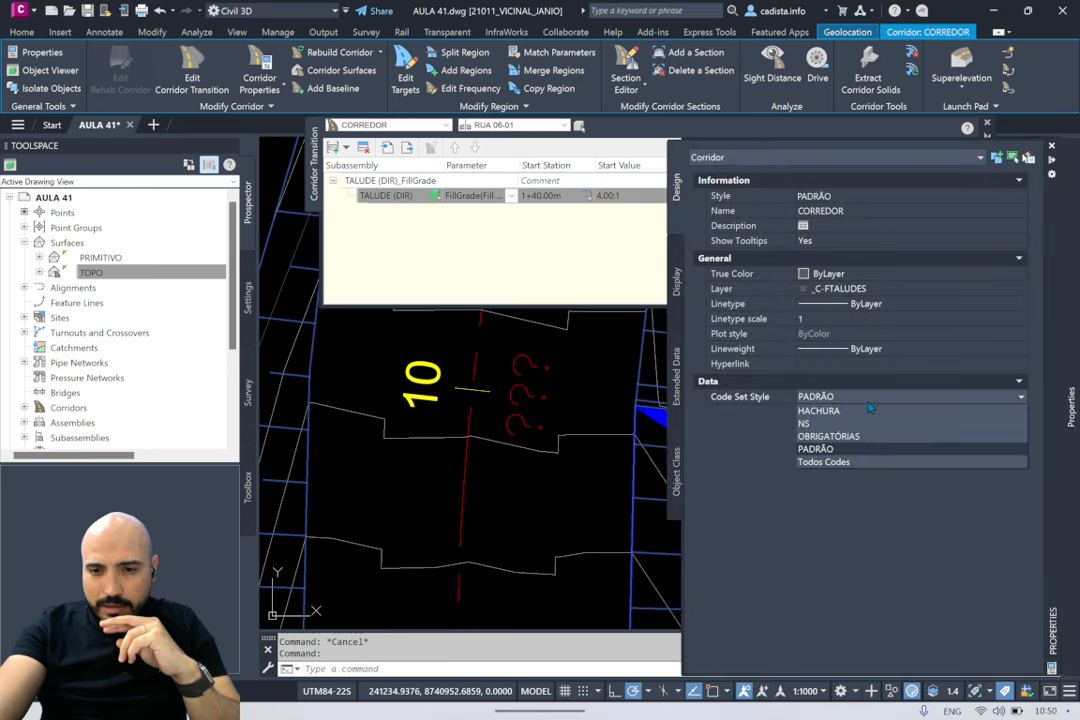
{"action": "left_click", "coordinate": [824, 461]}
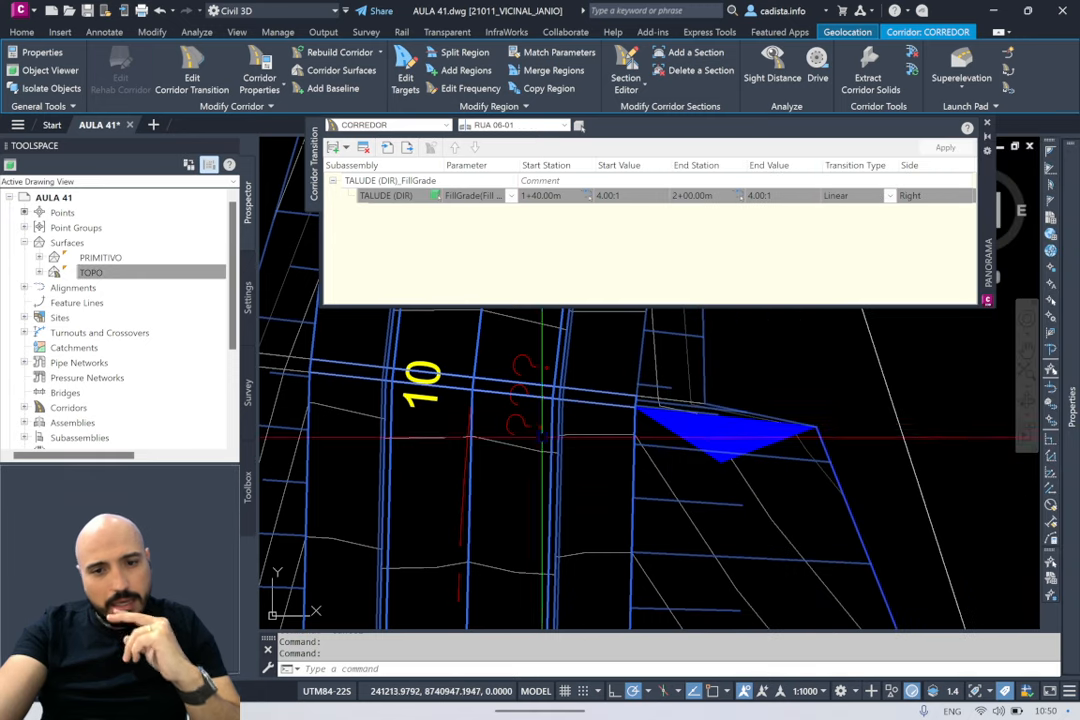
Step: Repick the FillGrade transition's end station at 1+90.04m, before the station 10 tick, and apply the change to the corridor
{"action": "scroll", "coordinate": [667, 420], "scroll_direction": "down", "scroll_amount": 2}
{"action": "middle_click_drag", "start_coordinate": [667, 420], "coordinate": [632, 388]}
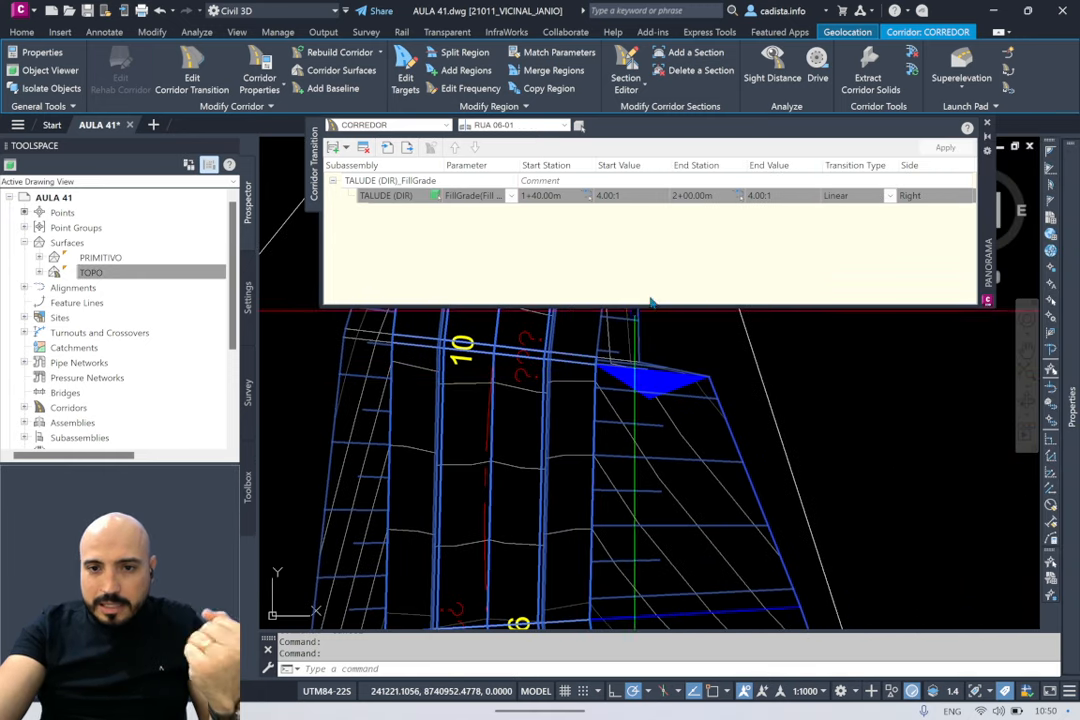
{"action": "left_click", "coordinate": [731, 195]}
{"action": "left_click", "coordinate": [733, 195]}
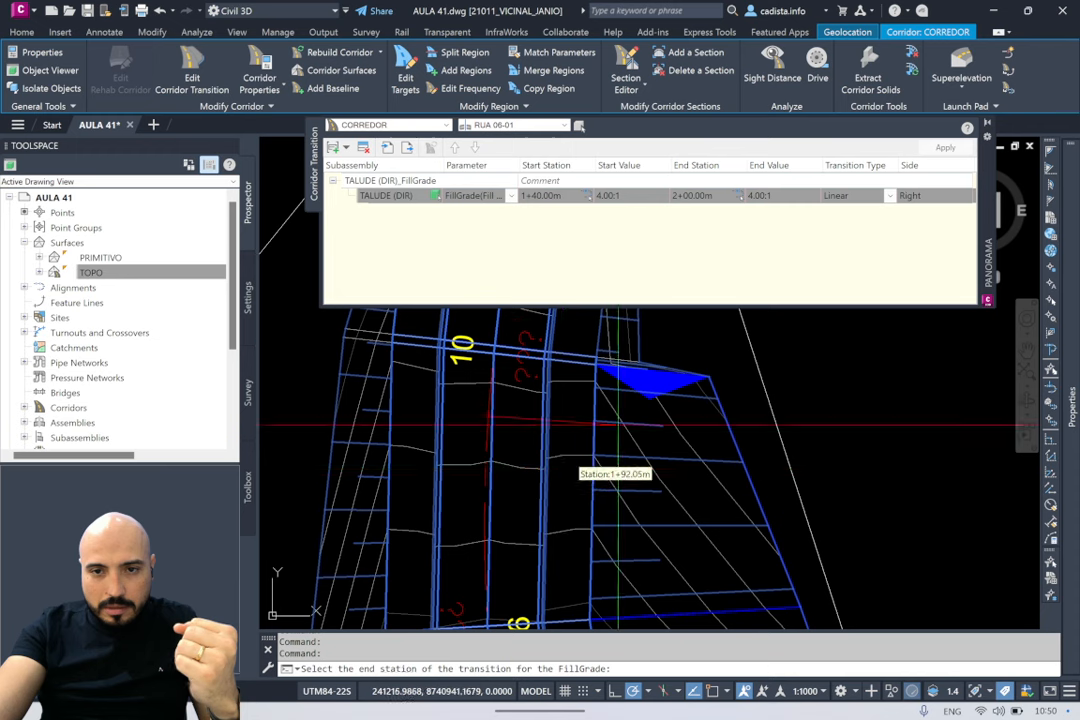
{"action": "left_click", "coordinate": [698, 197]}
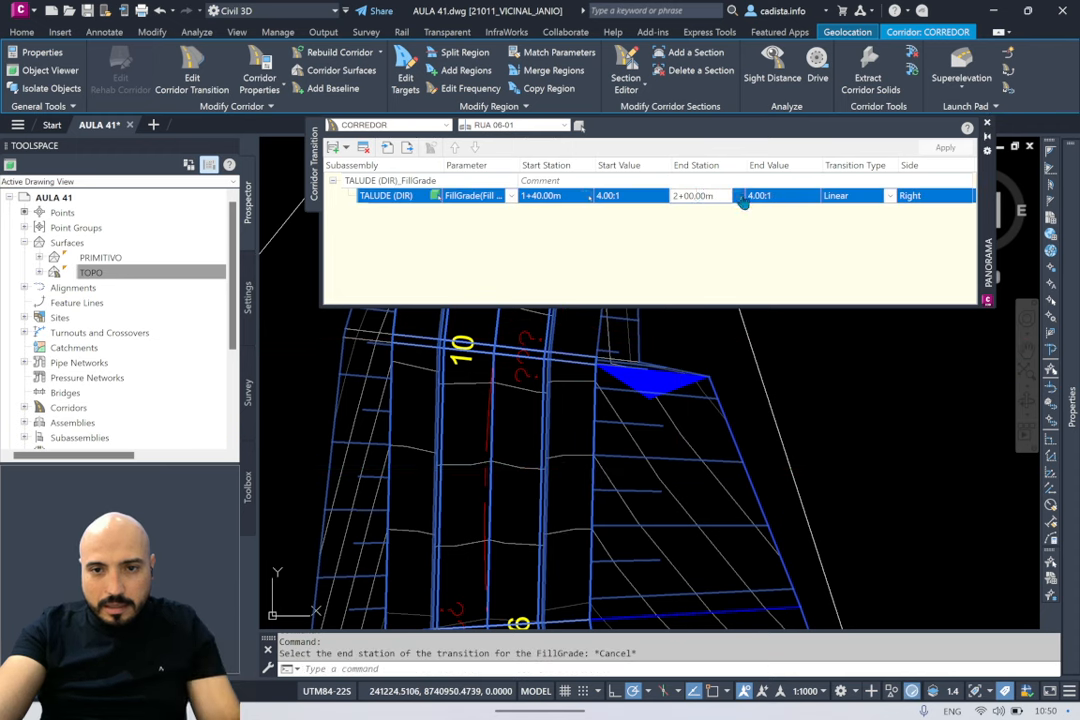
{"action": "left_click", "coordinate": [741, 197]}
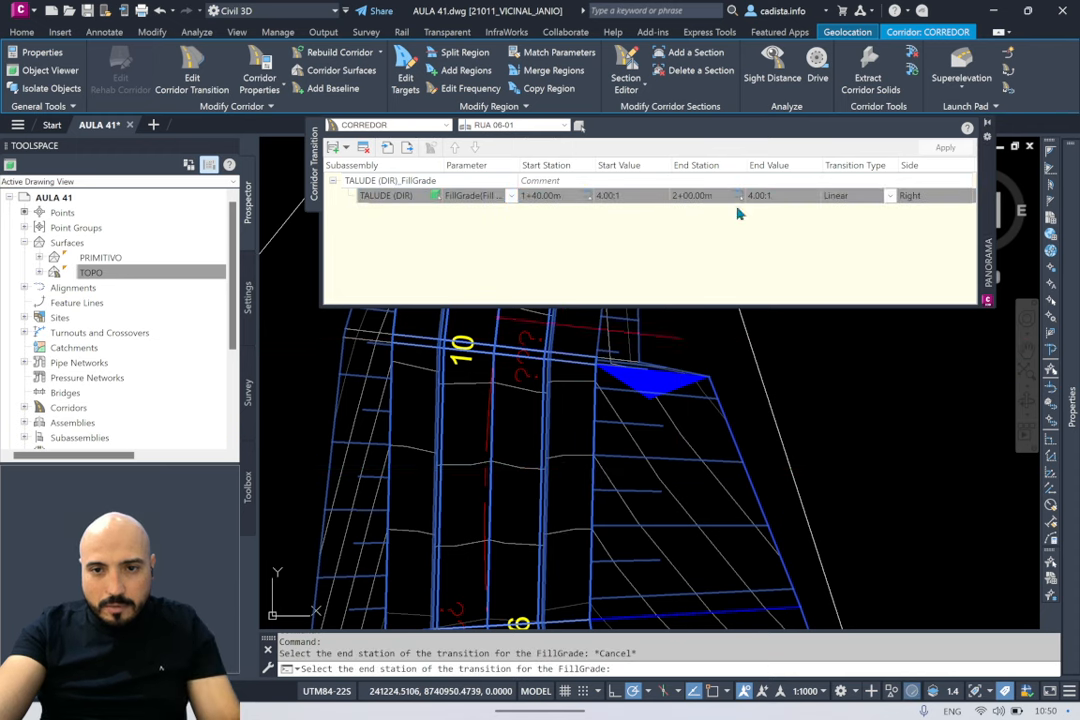
{"action": "left_click", "coordinate": [580, 490]}
{"action": "scroll", "coordinate": [762, 388], "scroll_direction": "down", "scroll_amount": 3}
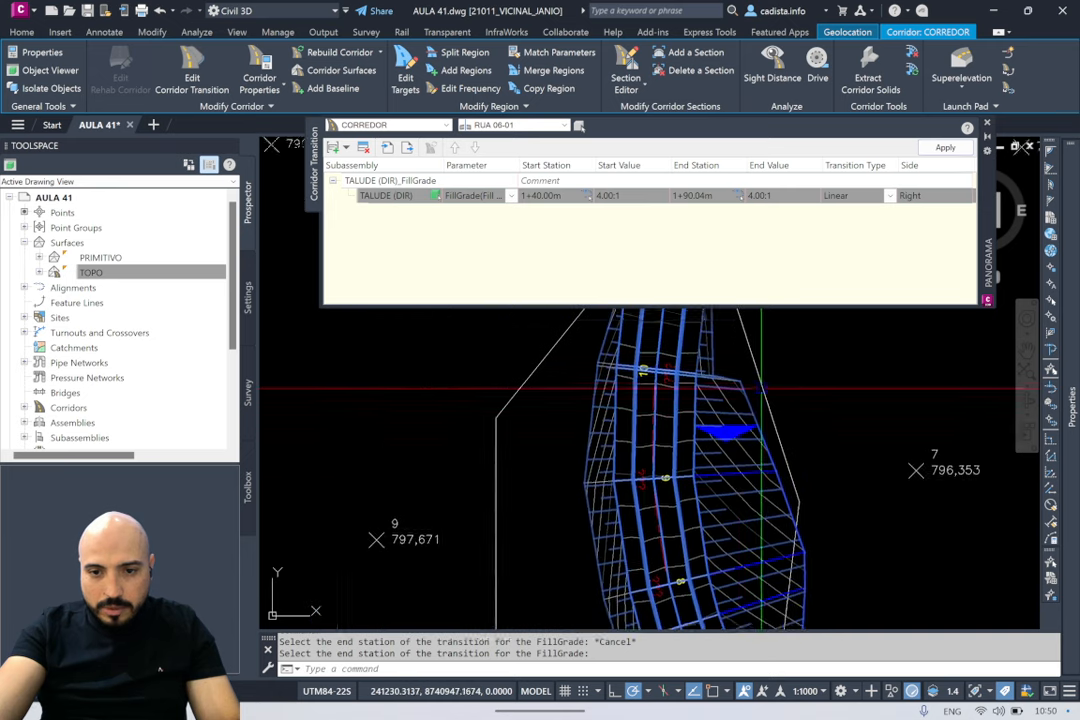
{"action": "middle_click_drag", "start_coordinate": [762, 388], "coordinate": [707, 356]}
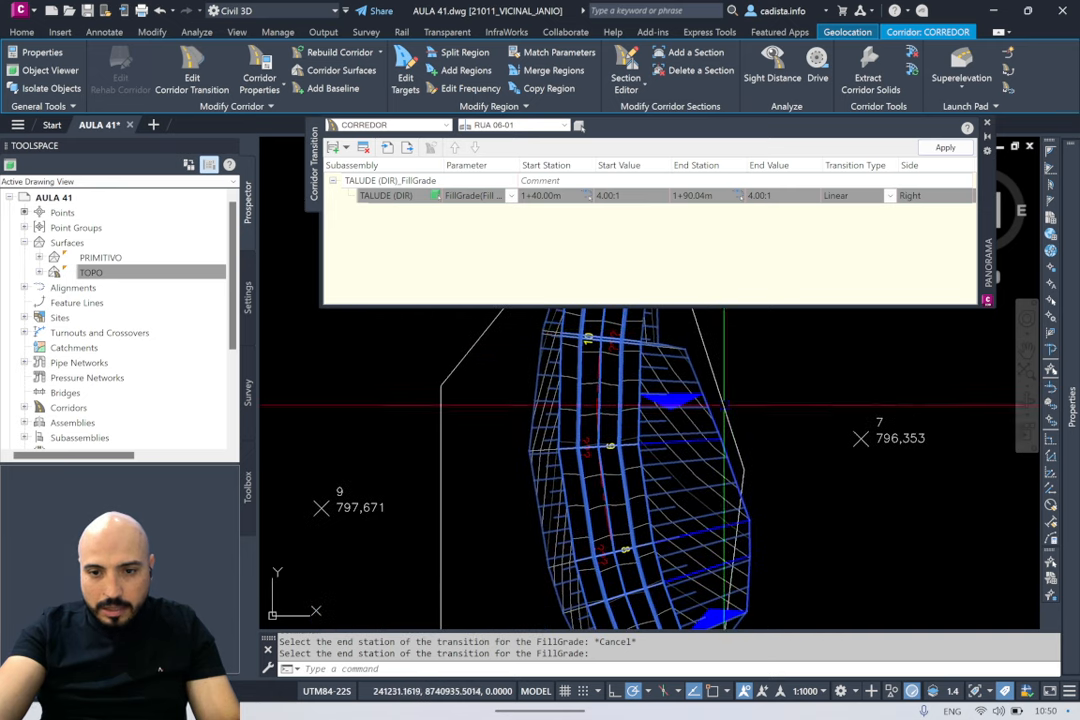
{"action": "left_click", "coordinate": [946, 148]}
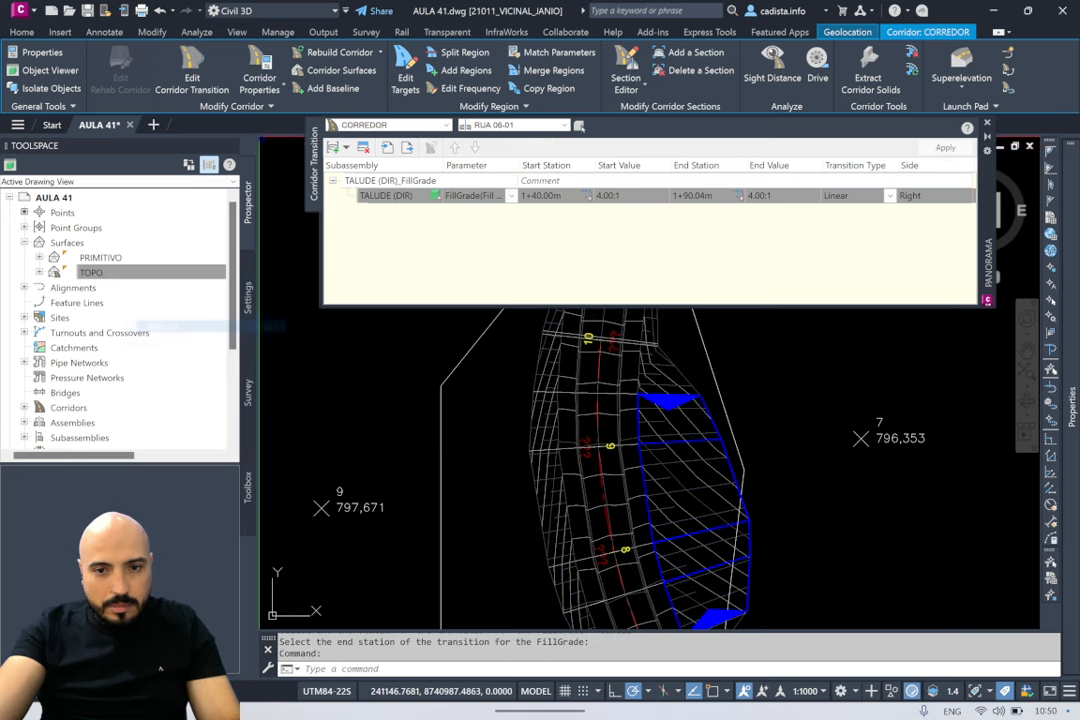
{"action": "key", "text": "Escape"}
Step: Examine how the widened fill slope joins the regular slope at both ends of the transition, near stations 10 and 7
{"action": "scroll", "coordinate": [716, 466], "scroll_direction": "up", "scroll_amount": 8}
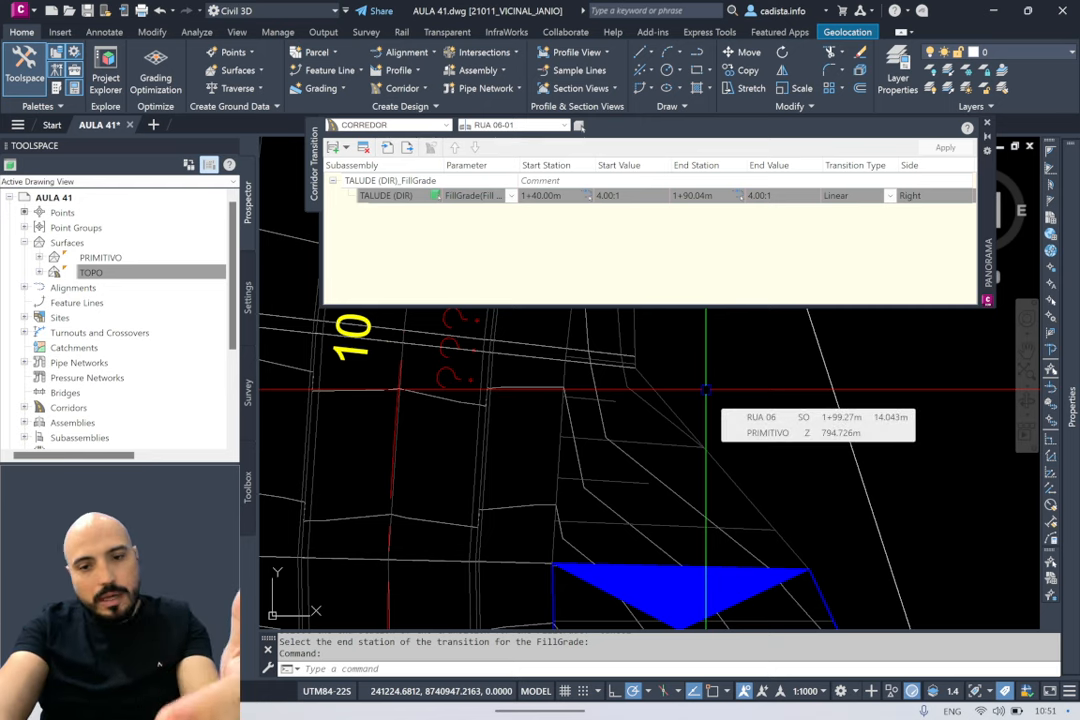
{"action": "mouse_move", "coordinate": [743, 388]}
{"action": "middle_mouse_down", "text": "shift"}
{"action": "mouse_move", "coordinate": [748, 360]}
{"action": "mouse_move", "coordinate": [755, 457]}
{"action": "mouse_move", "coordinate": [765, 455]}
{"action": "middle_mouse_up", "text": "shift"}
{"action": "middle_click_drag", "start_coordinate": [788, 524], "coordinate": [760, 372]}
{"action": "scroll", "coordinate": [722, 430], "scroll_direction": "up", "scroll_amount": 4}
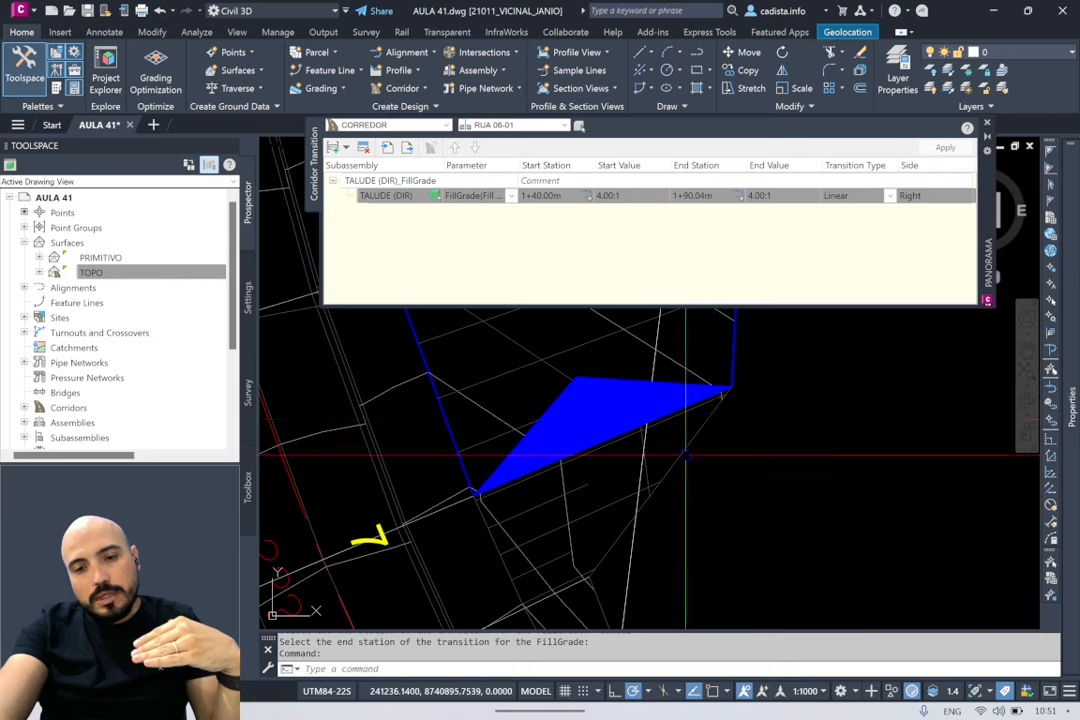
{"action": "scroll", "coordinate": [672, 504], "scroll_direction": "down", "scroll_amount": 6}
{"action": "scroll", "coordinate": [670, 501], "scroll_direction": "down", "scroll_amount": 4}
{"action": "scroll", "coordinate": [660, 415], "scroll_direction": "up", "scroll_amount": 2}
{"action": "mouse_move", "coordinate": [740, 480]}
{"action": "middle_mouse_down"}
{"action": "mouse_move", "coordinate": [755, 477]}
{"action": "mouse_move", "coordinate": [729, 428]}
{"action": "middle_mouse_up"}
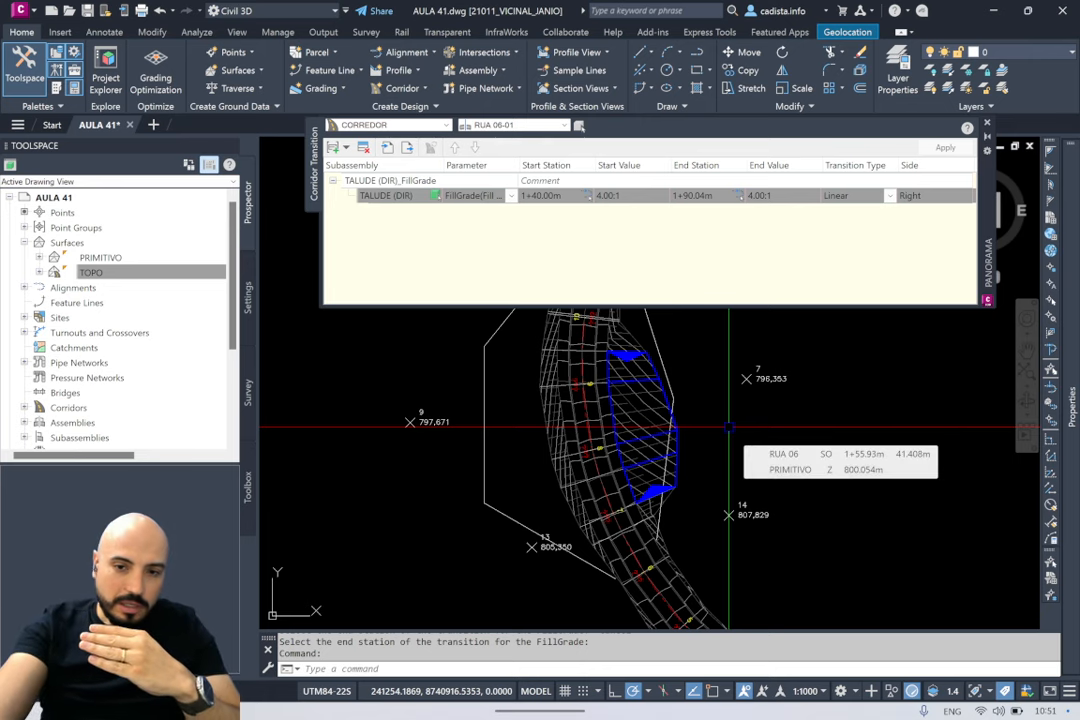
Step: Open the TOPO surface in the Object Viewer and show it in the SW Isometric view
{"action": "scroll", "coordinate": [645, 432], "scroll_direction": "up", "scroll_amount": 3}
{"action": "left_click", "coordinate": [645, 432]}
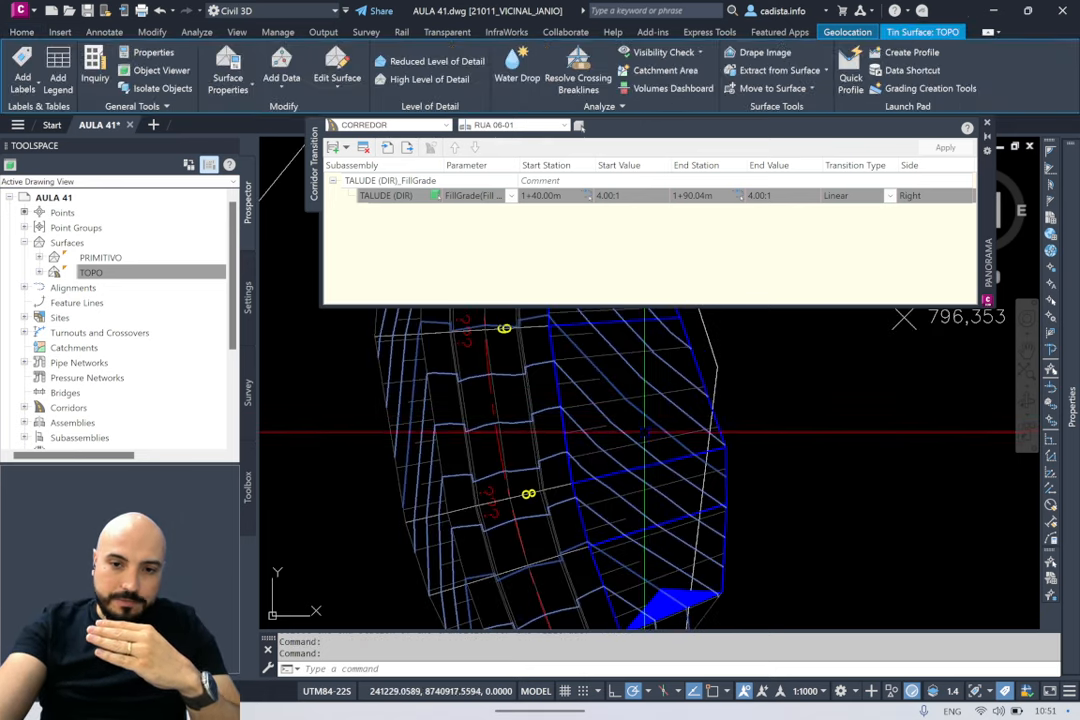
{"action": "left_click", "coordinate": [645, 436]}
{"action": "right_click", "coordinate": [645, 440]}
{"action": "left_click", "coordinate": [690, 597]}
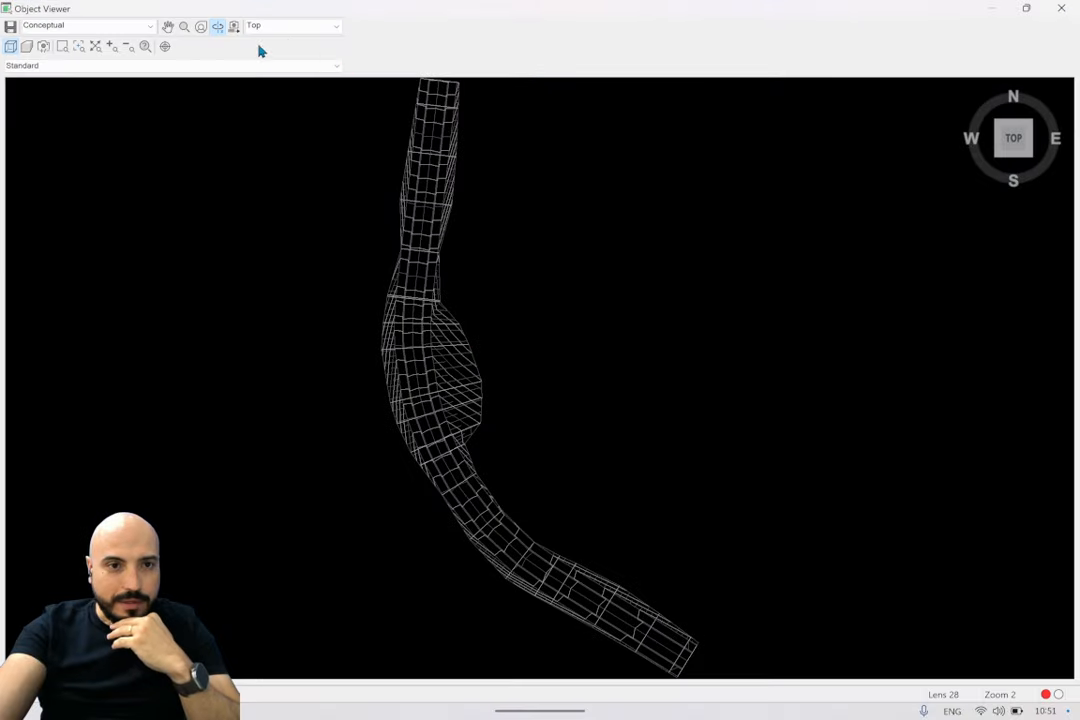
{"action": "left_click", "coordinate": [285, 27]}
{"action": "left_click", "coordinate": [283, 96]}
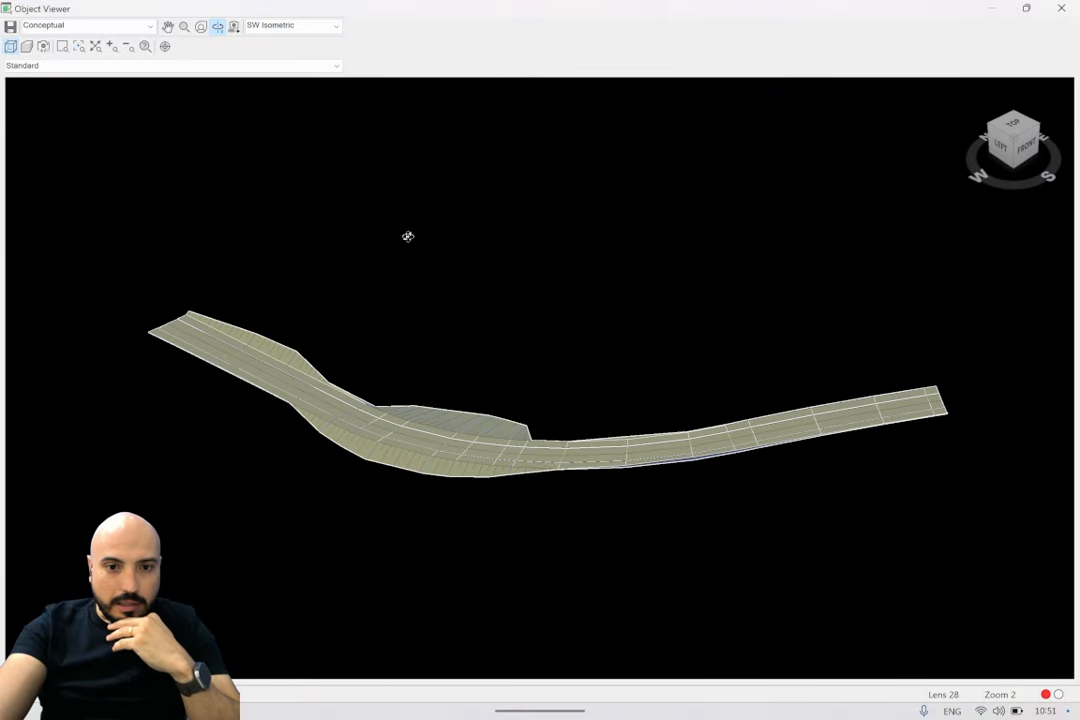
Step: Inspect the flattened right-side fill slope in 3D from several angles, and close the Object Viewer
{"action": "mouse_move", "coordinate": [407, 236]}
{"action": "left_mouse_down"}
{"action": "mouse_move", "coordinate": [407, 525]}
{"action": "mouse_move", "coordinate": [392, 338]}
{"action": "left_mouse_up"}
{"action": "scroll", "coordinate": [393, 338], "scroll_direction": "up", "scroll_amount": 5}
{"action": "middle_click_drag", "start_coordinate": [393, 338], "coordinate": [851, 549]}
{"action": "scroll", "coordinate": [851, 549], "scroll_direction": "down", "scroll_amount": 2}
{"action": "mouse_move", "coordinate": [606, 507]}
{"action": "left_mouse_down"}
{"action": "mouse_move", "coordinate": [605, 472]}
{"action": "mouse_move", "coordinate": [590, 490]}
{"action": "left_mouse_up"}
{"action": "scroll", "coordinate": [590, 490], "scroll_direction": "up", "scroll_amount": 2}
{"action": "scroll", "coordinate": [590, 490], "scroll_direction": "up", "scroll_amount": 3}
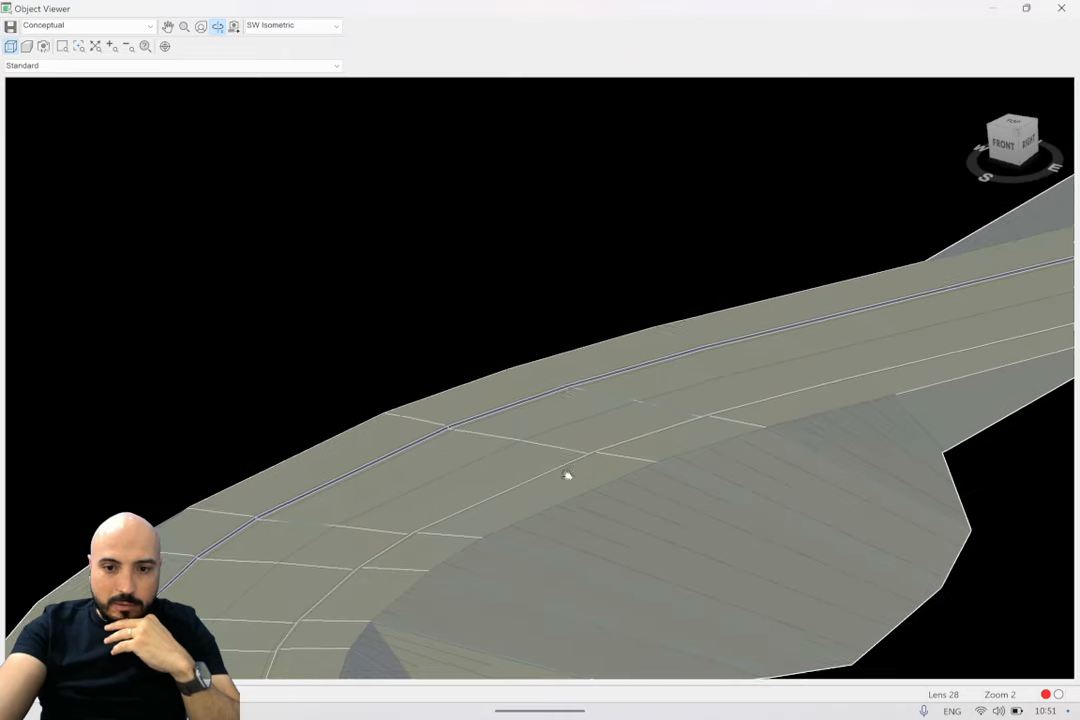
{"action": "middle_click_drag", "start_coordinate": [567, 475], "coordinate": [500, 332]}
{"action": "left_click_drag", "start_coordinate": [578, 420], "coordinate": [654, 400]}
{"action": "key", "text": "Escape"}
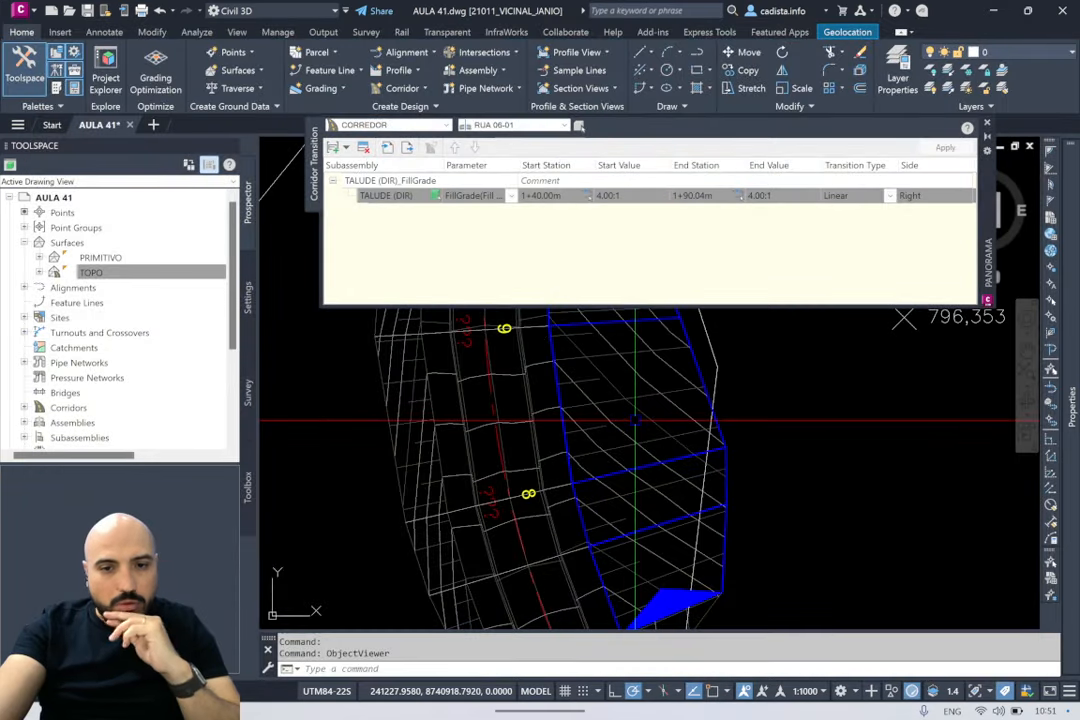
Step: Change the FillGrade transition type to Cubic In
{"action": "left_click", "coordinate": [875, 198]}
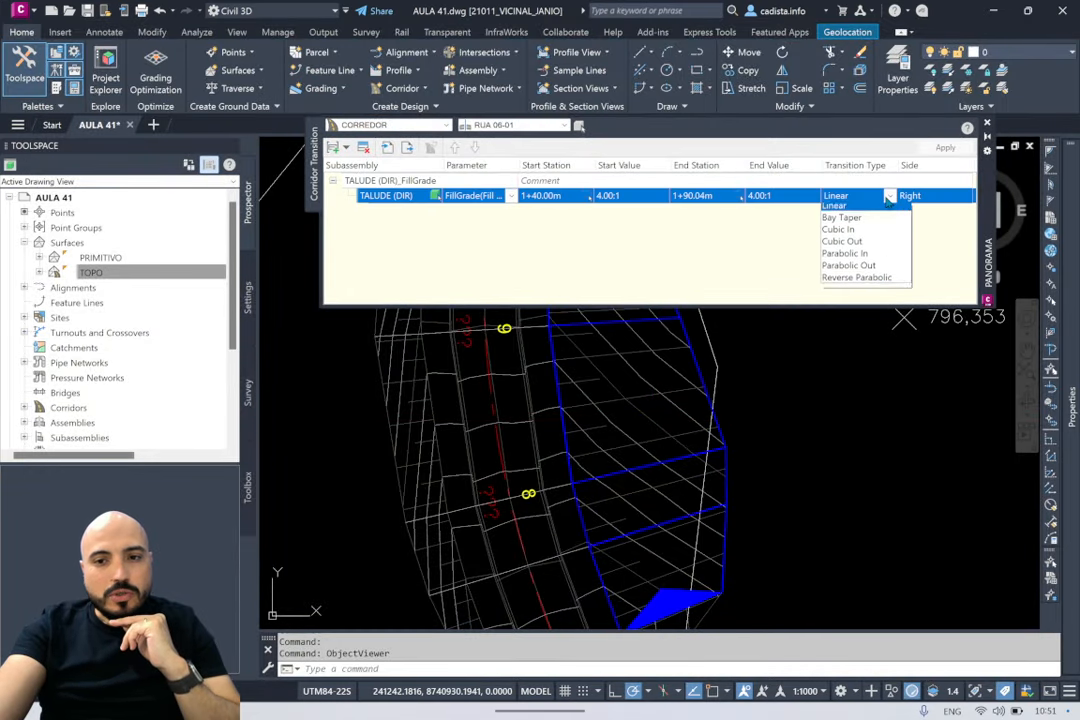
{"action": "left_click", "coordinate": [872, 236]}
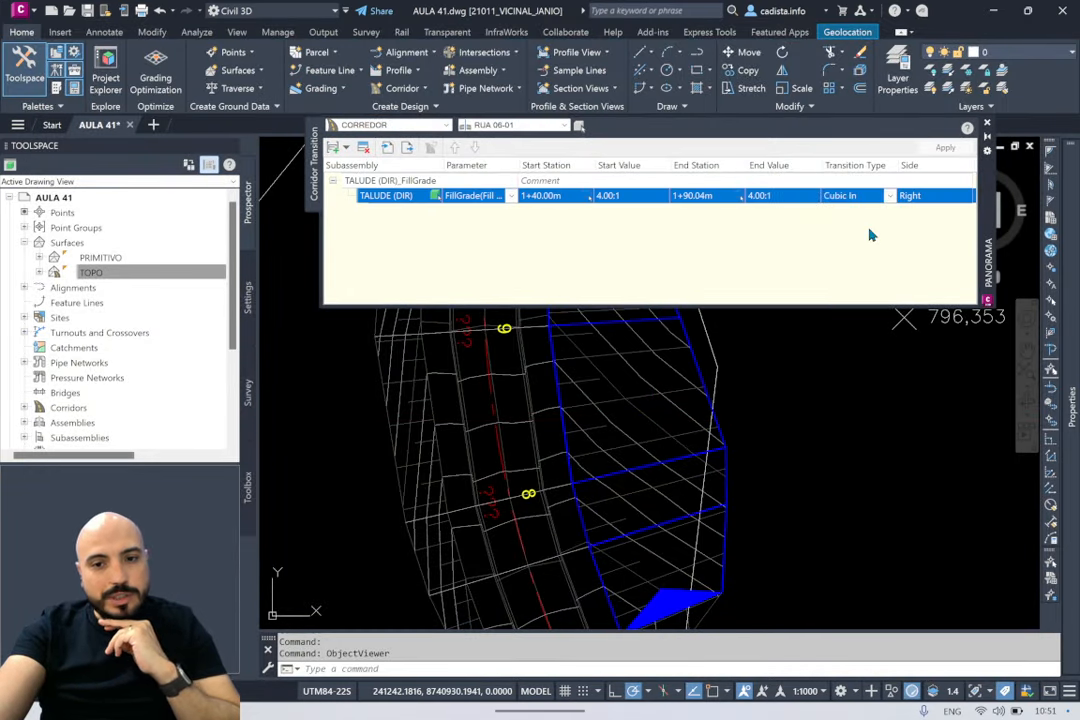
Step: Apply the Cubic In transition type to the corridor and rebuild the TOPO surface
{"action": "left_click", "coordinate": [936, 152]}
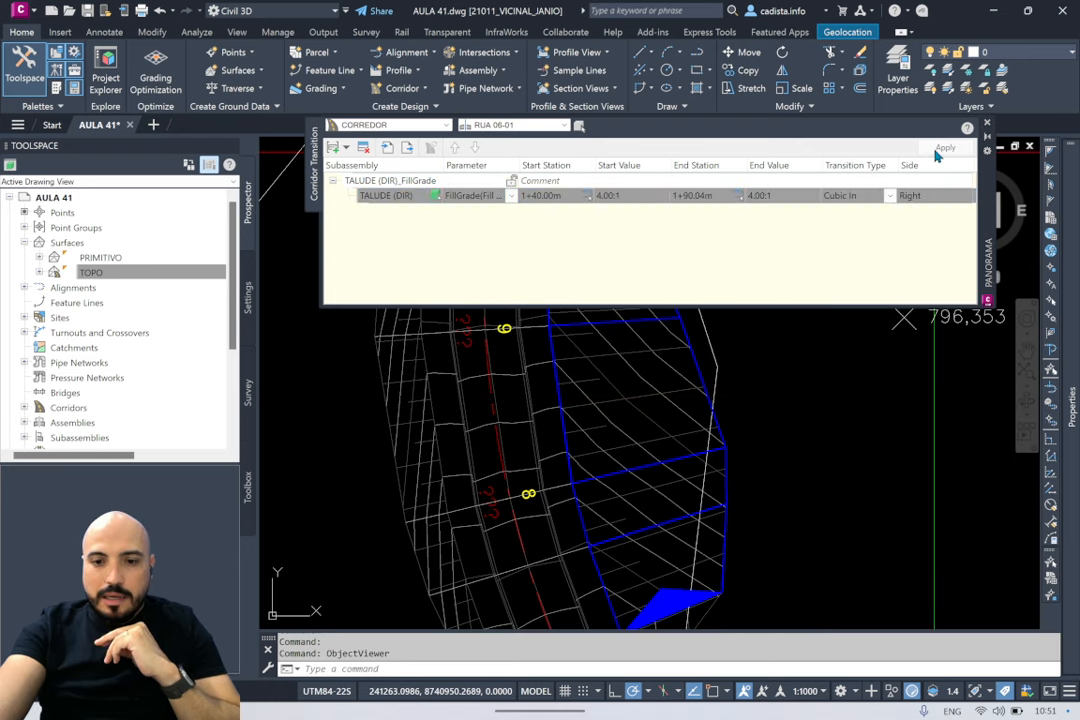
{"action": "scroll", "coordinate": [757, 453], "scroll_direction": "down", "scroll_amount": 2}
{"action": "middle_click_drag", "start_coordinate": [760, 499], "coordinate": [718, 539]}
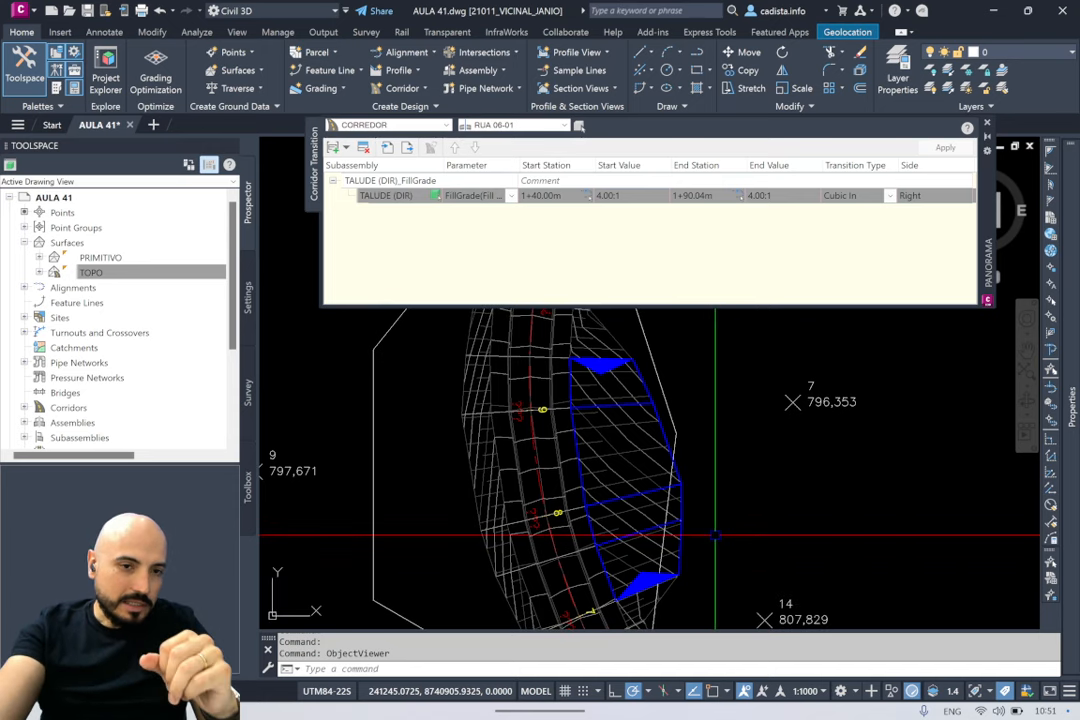
{"action": "left_click", "coordinate": [208, 275]}
{"action": "right_click", "coordinate": [185, 276]}
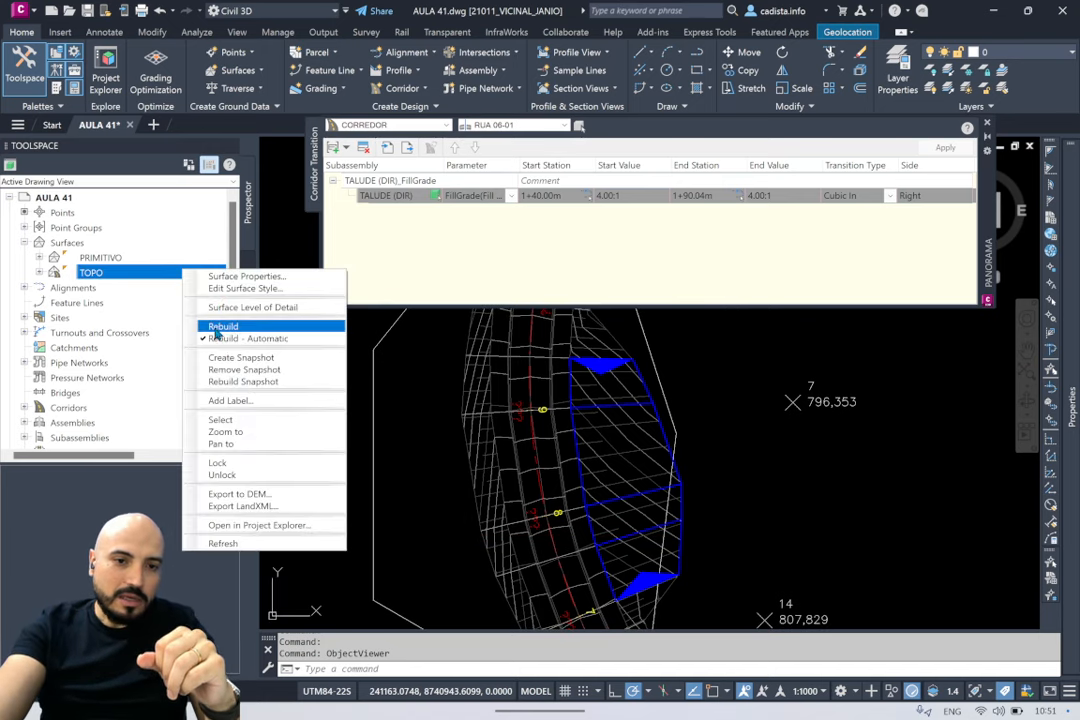
{"action": "left_click", "coordinate": [217, 328]}
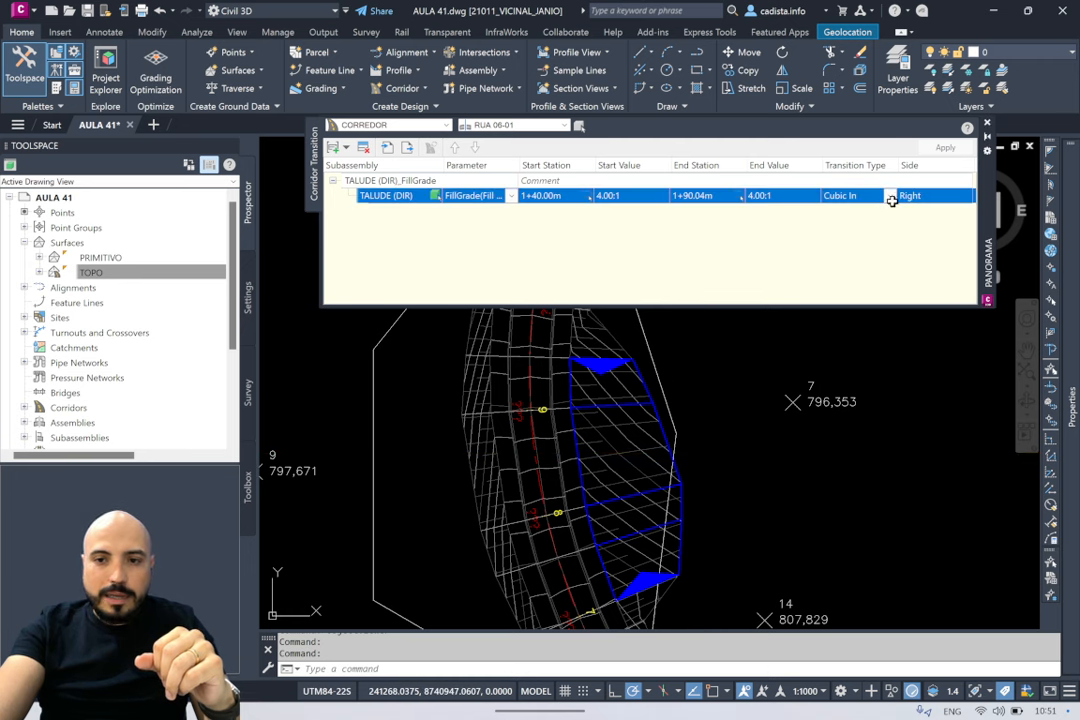
Step: Copy the TALUDE (DIR) FillGrade transition set
{"action": "right_click", "coordinate": [394, 194]}
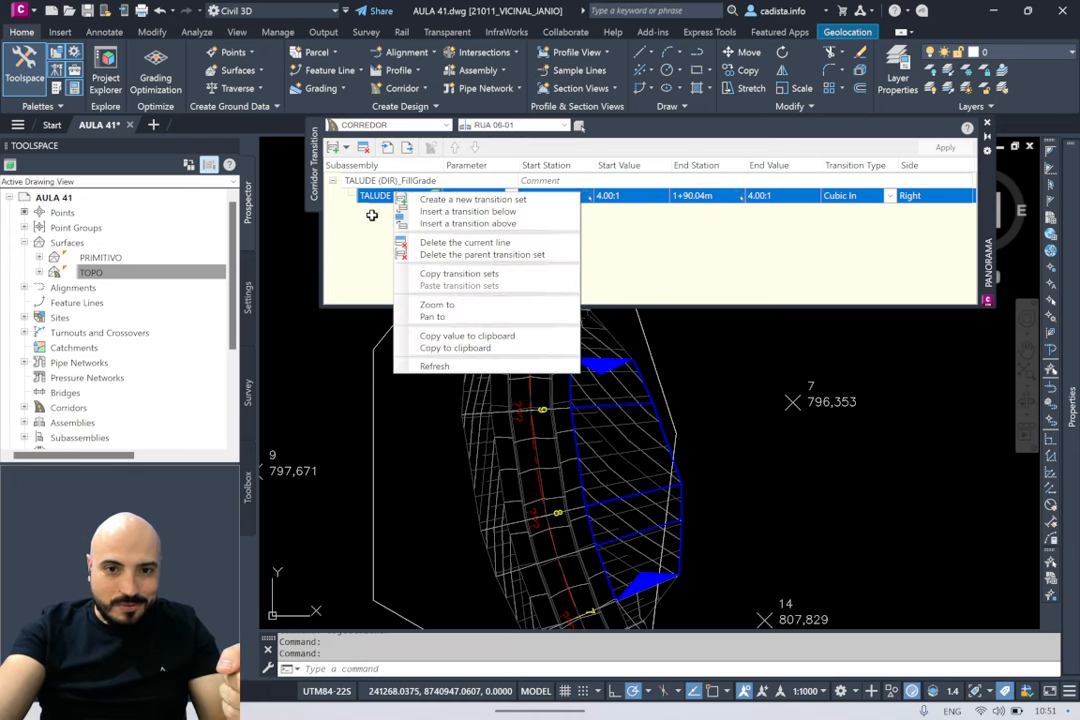
{"action": "left_click", "coordinate": [359, 270]}
{"action": "left_click", "coordinate": [381, 197]}
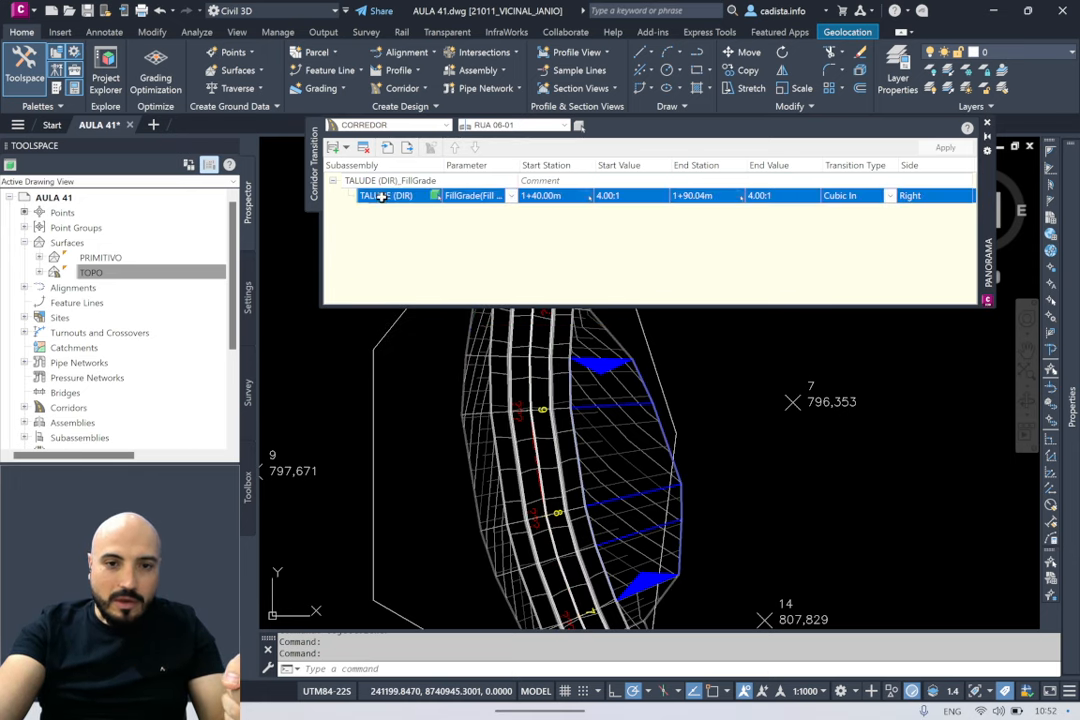
{"action": "right_click", "coordinate": [386, 192]}
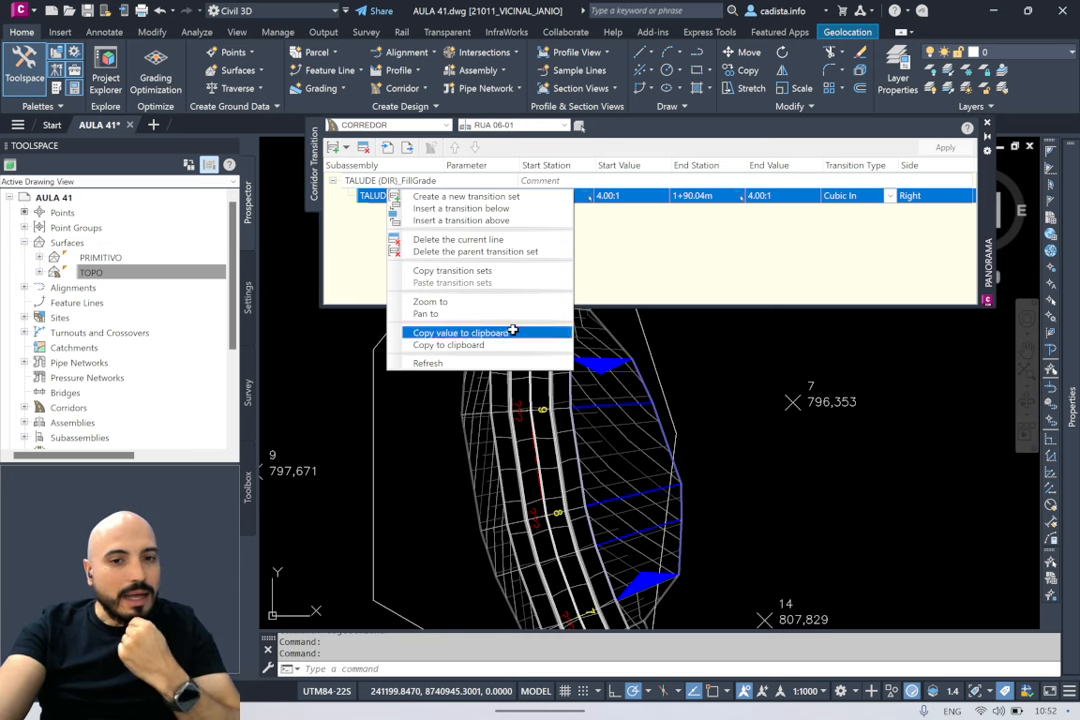
{"action": "left_click", "coordinate": [488, 271]}
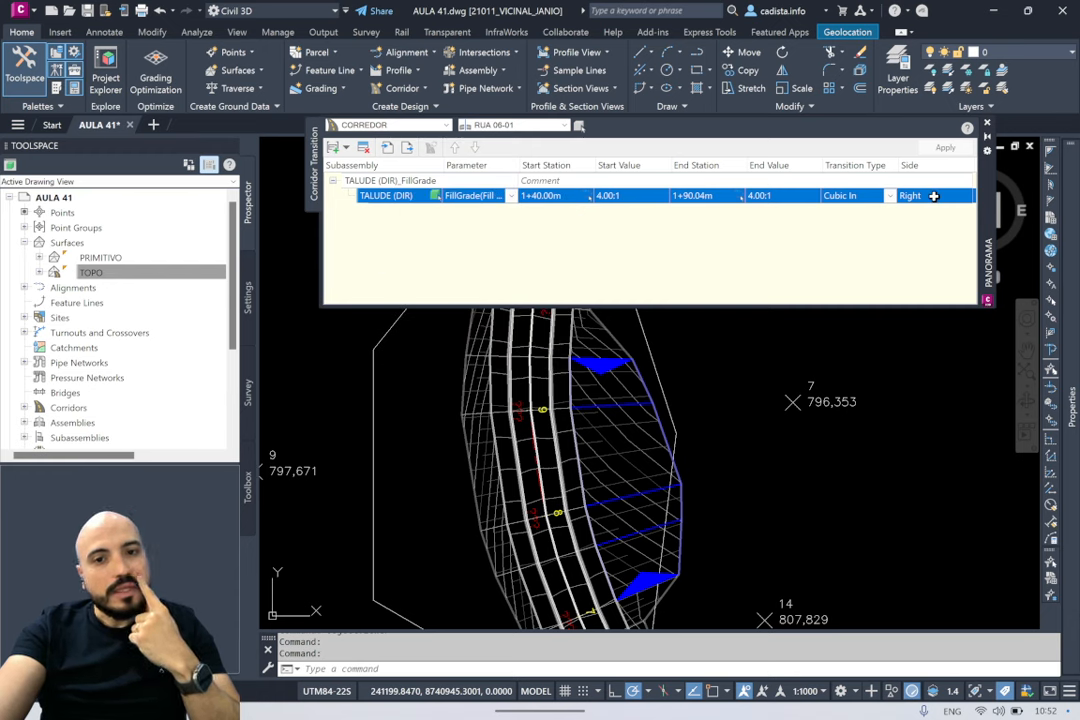
Step: Create a FillGrade transition set for the left slope TALUDE (ESQ), starting at station 140 with a value of 4
{"action": "left_click", "coordinate": [347, 148]}
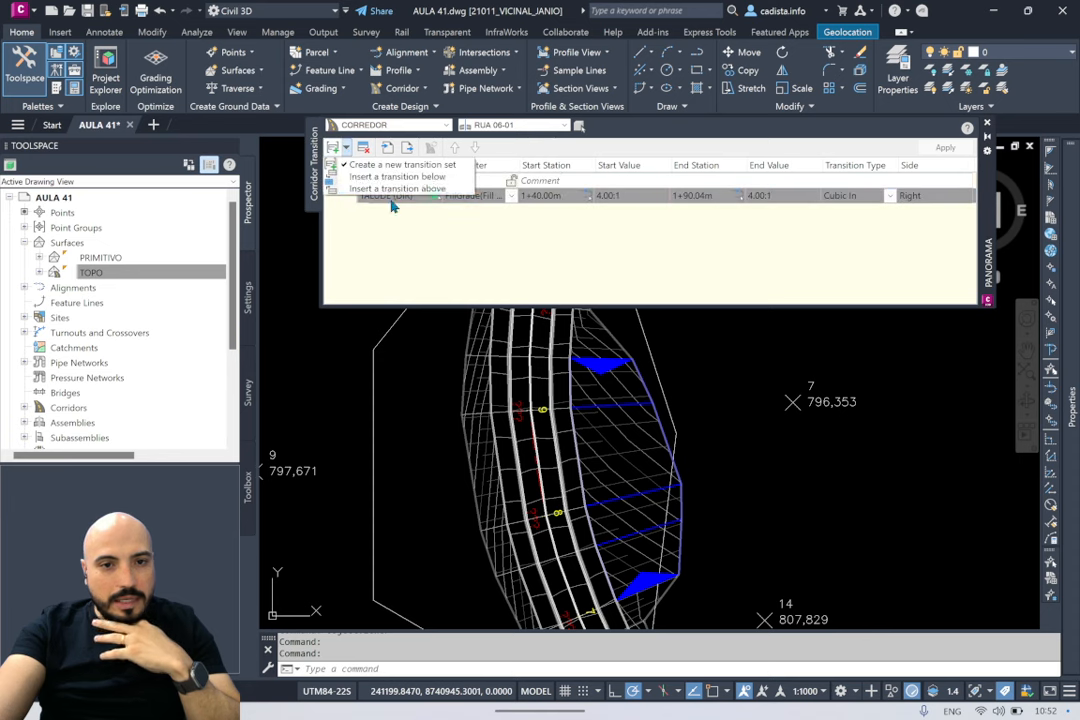
{"action": "left_click", "coordinate": [446, 166]}
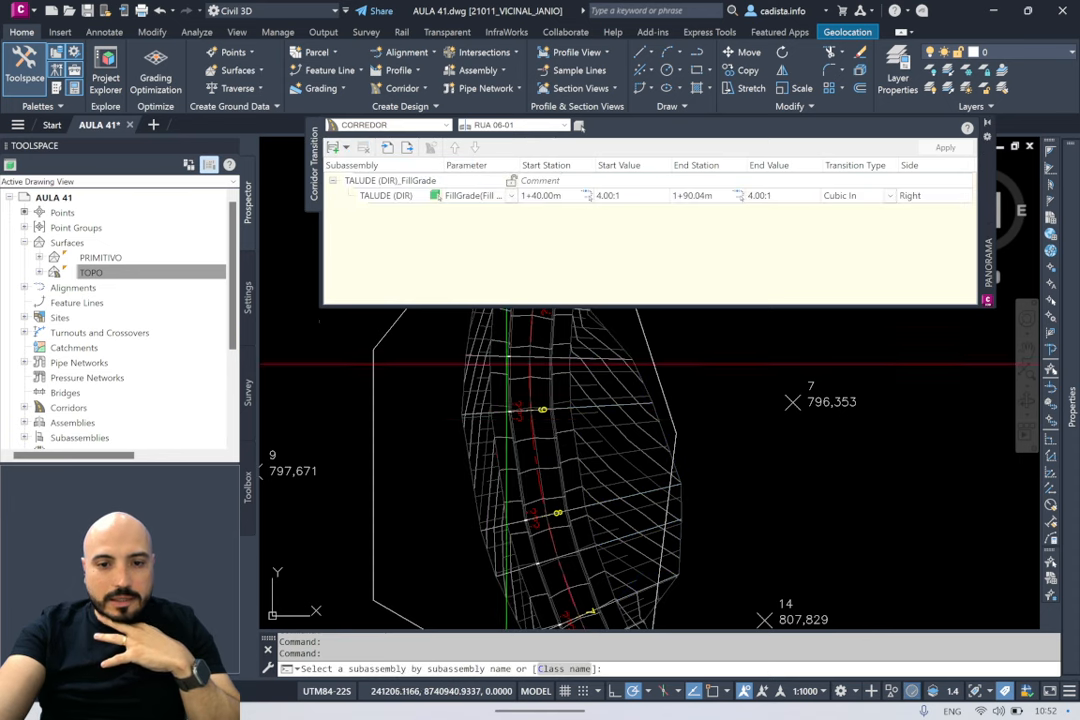
{"action": "left_click", "coordinate": [477, 478]}
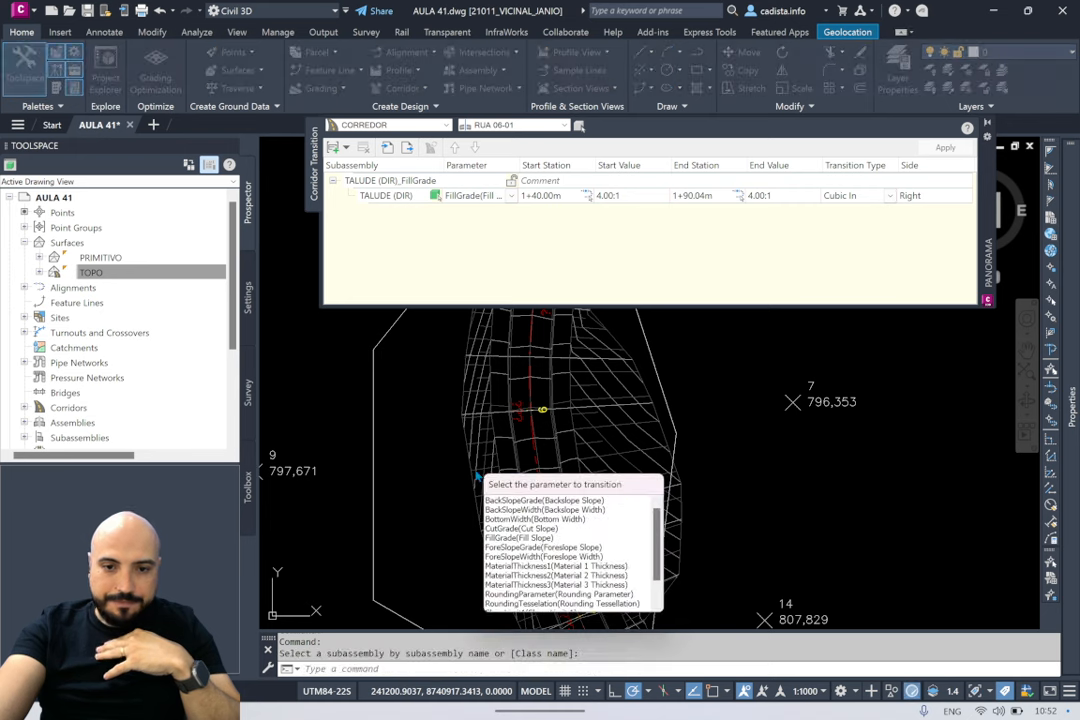
{"action": "left_click", "coordinate": [526, 539]}
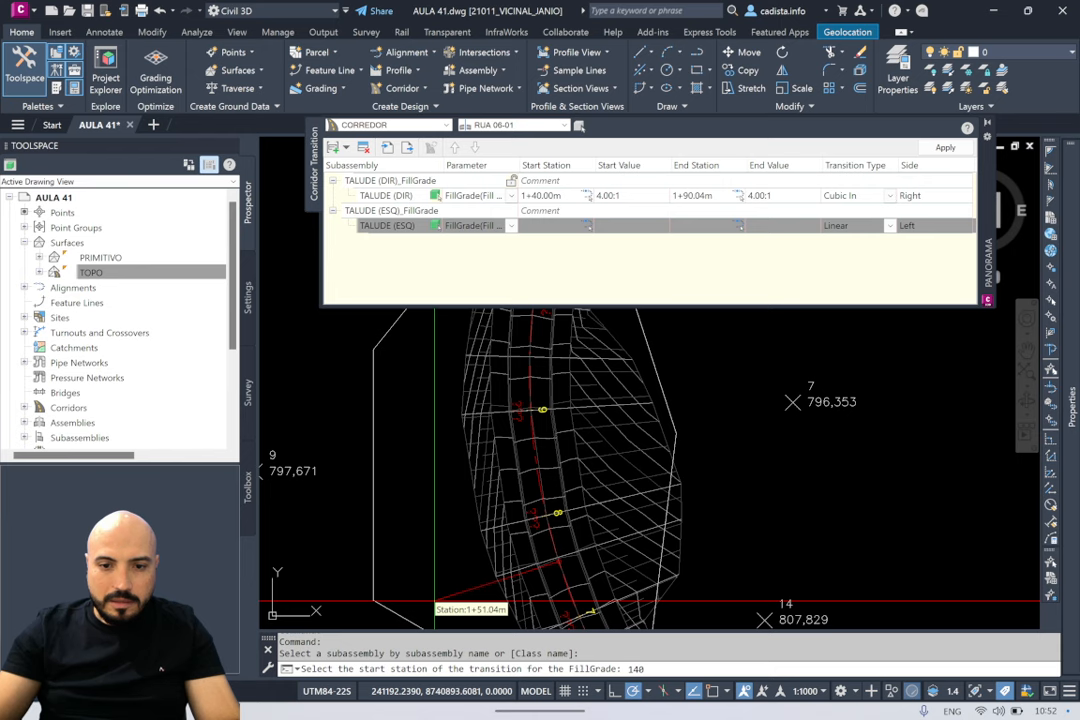
{"action": "key", "text": "Return"}
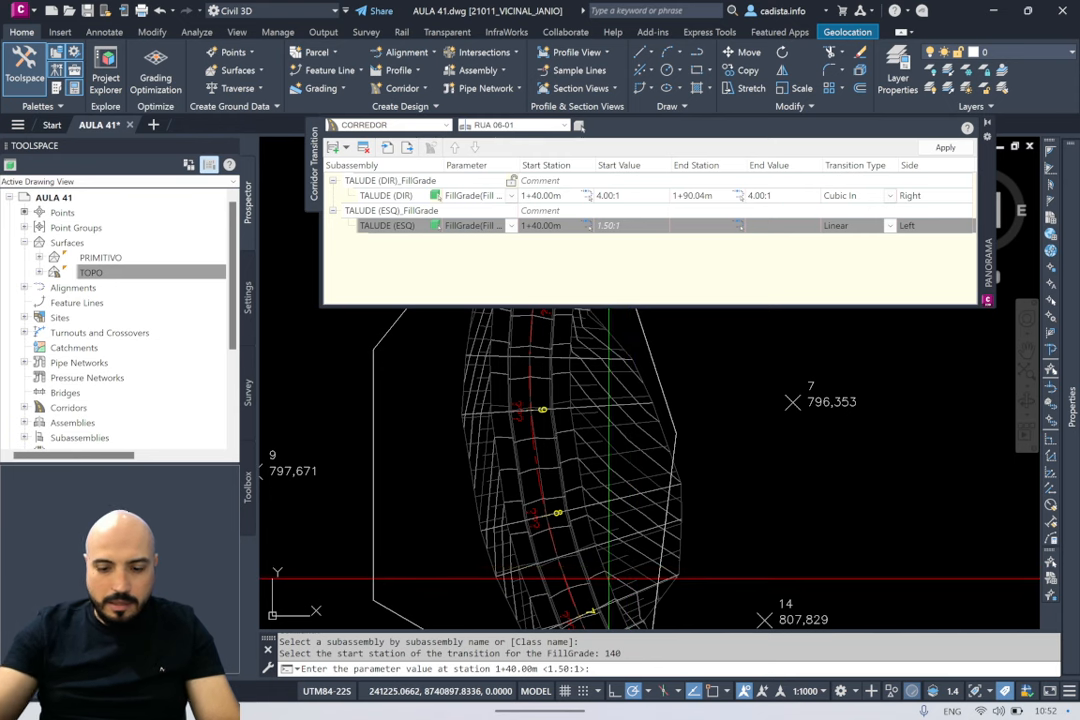
{"action": "type", "text": "4"}
{"action": "key", "text": "Return"}
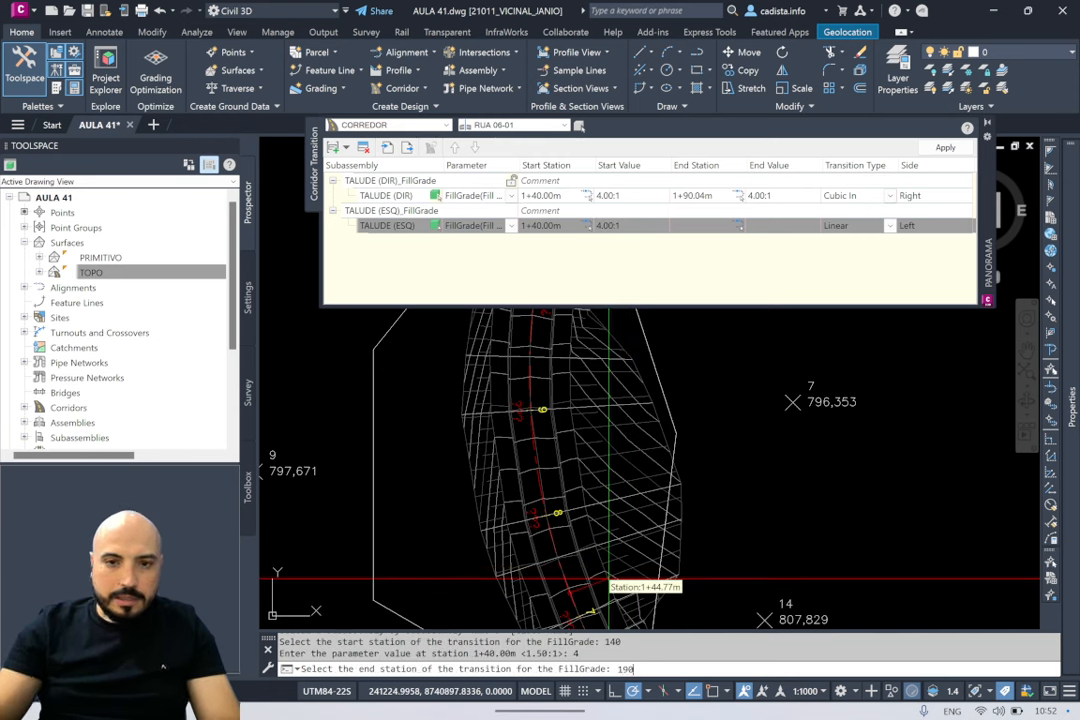
Step: End the left slope transition at station 190 with a value of 4 and the Linear type, and apply it
{"action": "type", "text": "190"}
{"action": "key", "text": "Return"}
{"action": "type", "text": "4"}
{"action": "key", "text": "Return"}
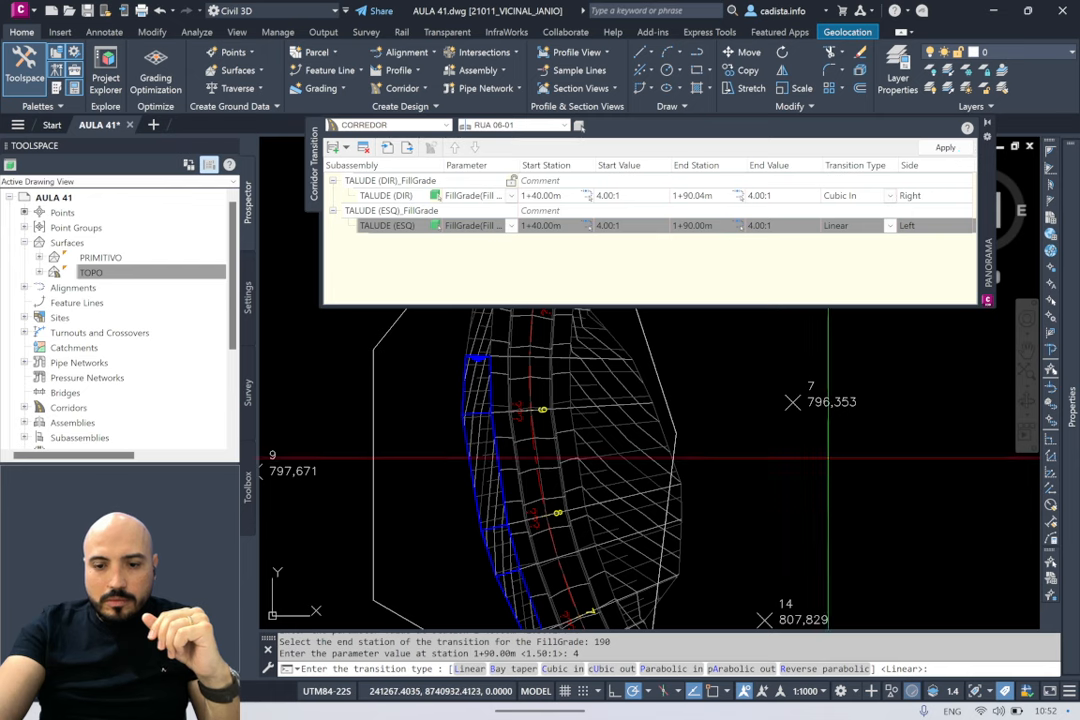
{"action": "key", "text": "Return"}
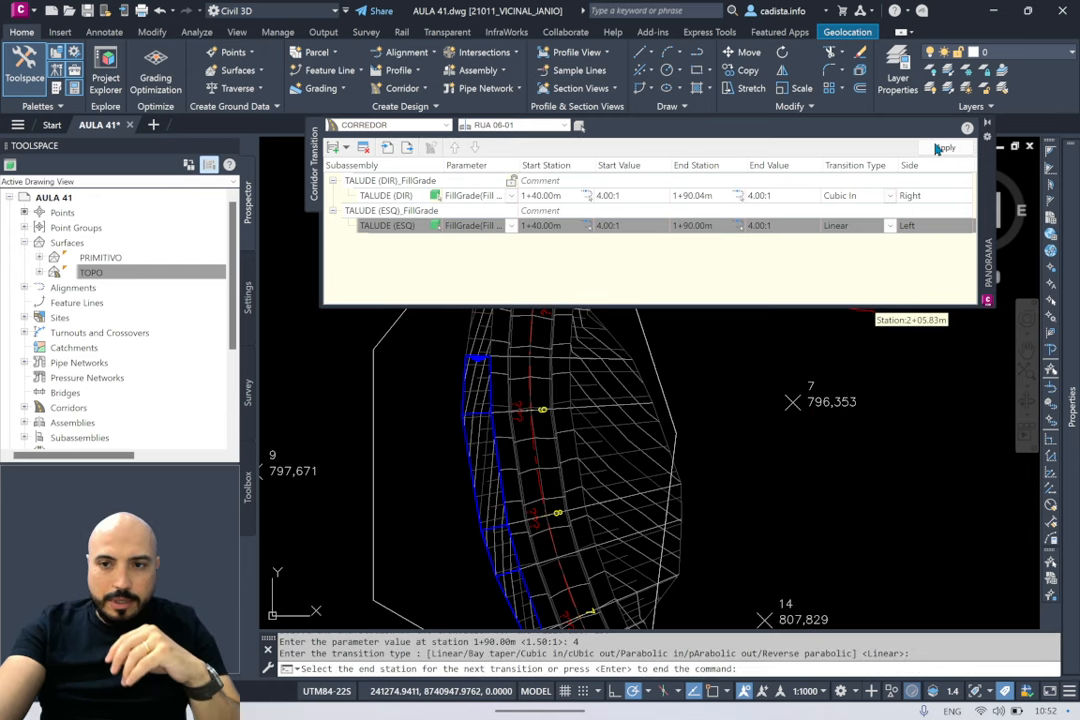
{"action": "key", "text": "Escape"}
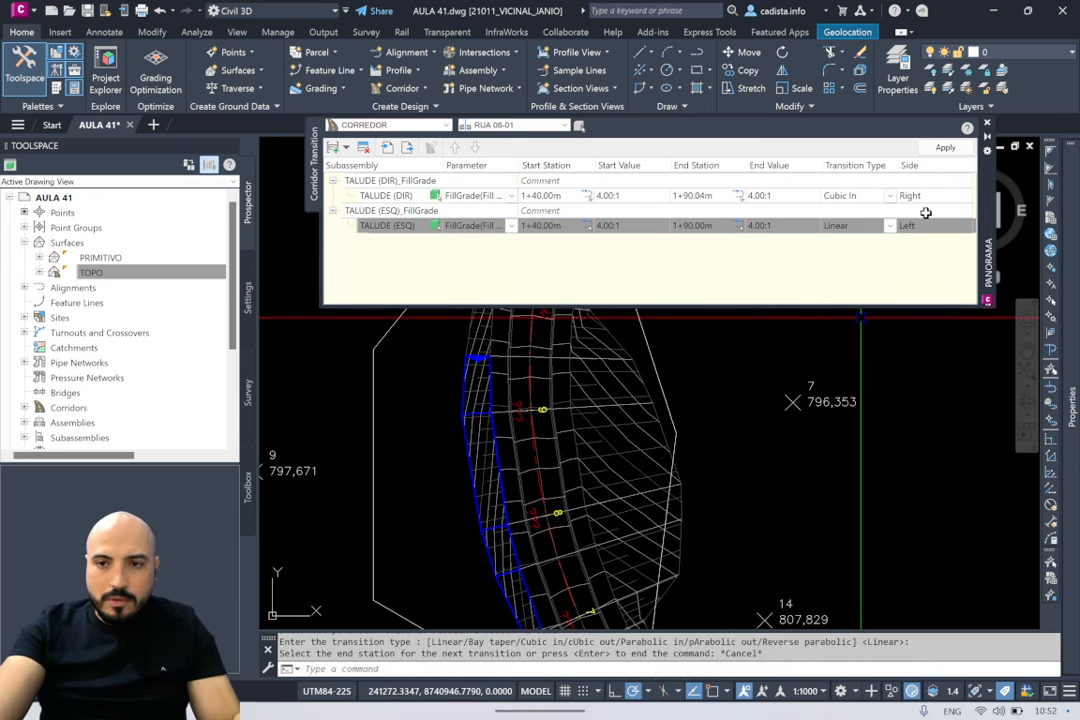
{"action": "left_click", "coordinate": [942, 150]}
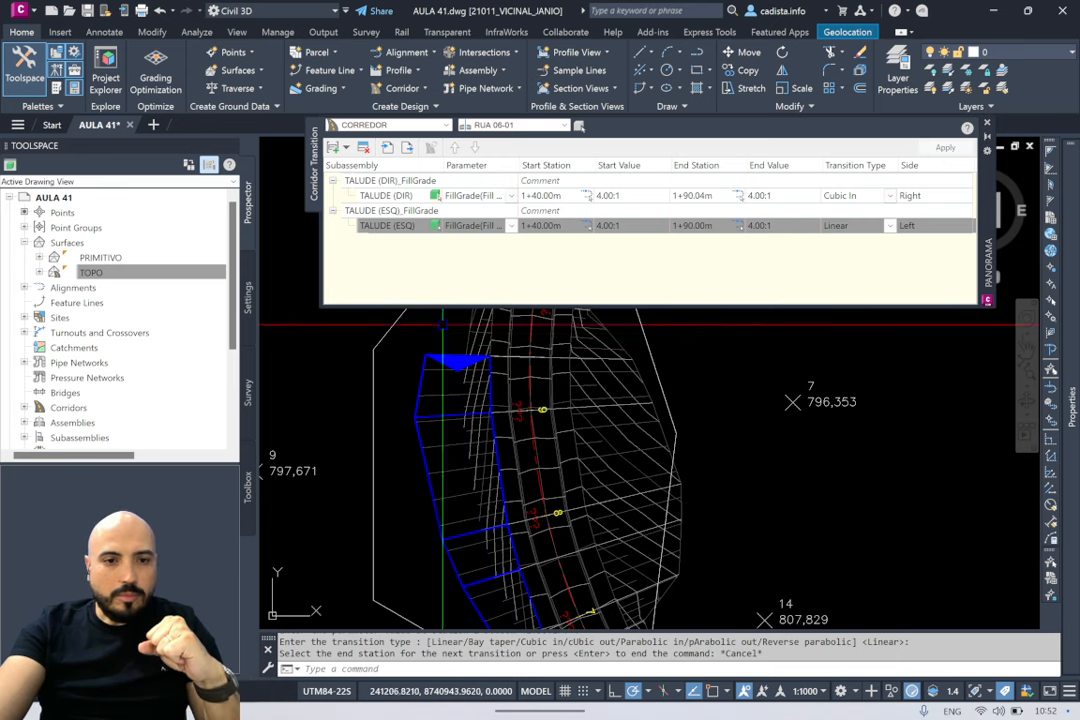
Step: Rebuild the TOPO surface and check the end of the widened left slope near station 10
{"action": "left_click", "coordinate": [150, 272]}
{"action": "right_click", "coordinate": [152, 271]}
{"action": "left_click", "coordinate": [190, 330]}
{"action": "scroll", "coordinate": [545, 413], "scroll_direction": "up", "scroll_amount": 8}
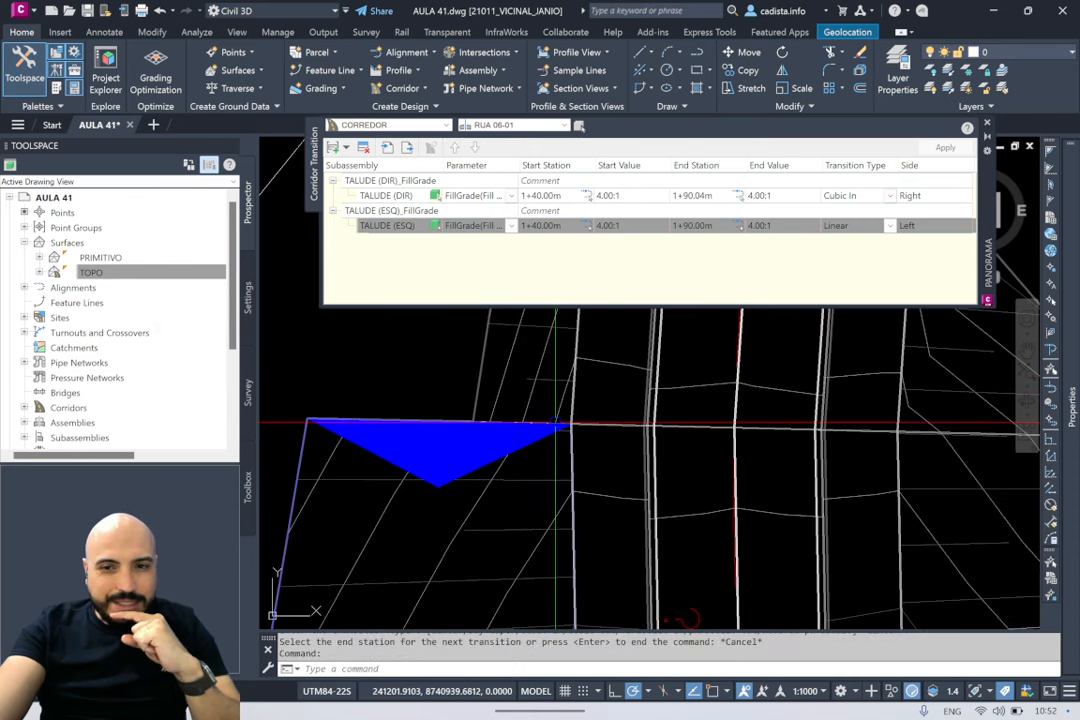
{"action": "scroll", "coordinate": [590, 500], "scroll_direction": "down", "scroll_amount": 3}
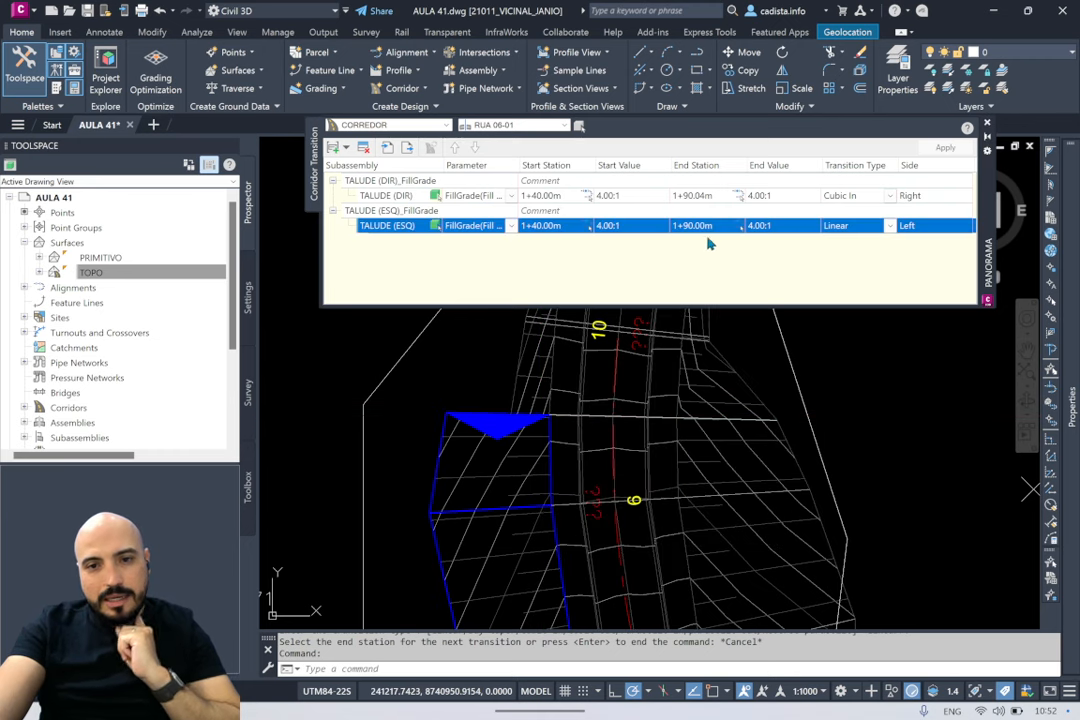
Step: Extend the TALUDE (ESQ) transition's end station to 1+93.34m and apply the change
{"action": "left_click", "coordinate": [738, 231]}
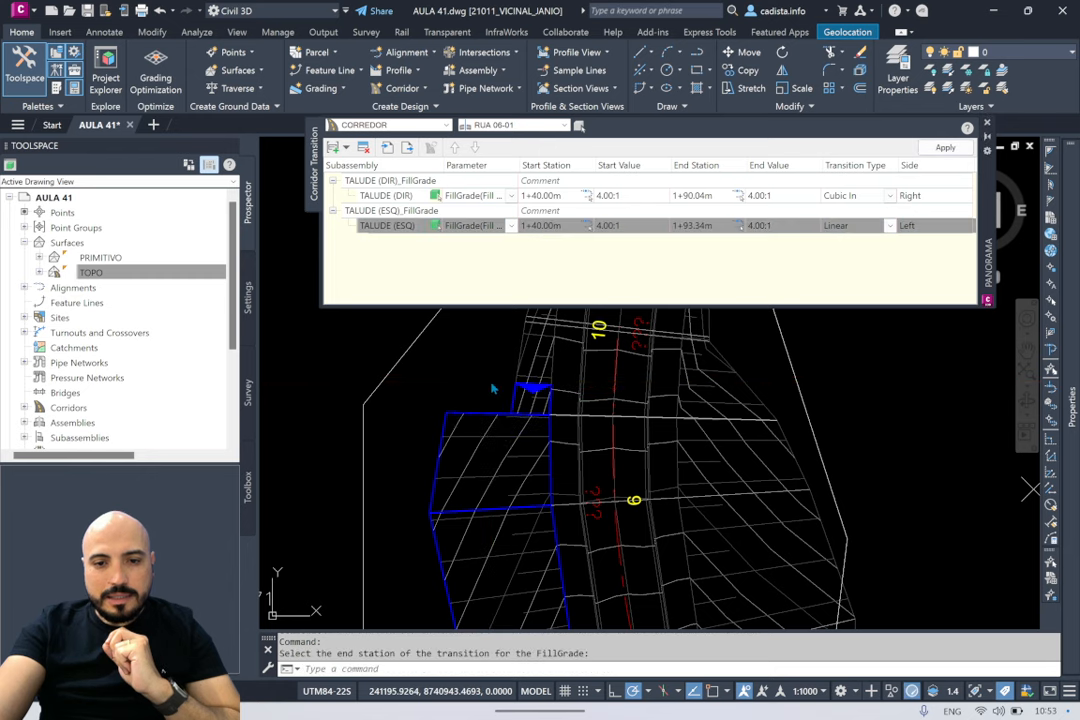
{"action": "left_click", "coordinate": [502, 418]}
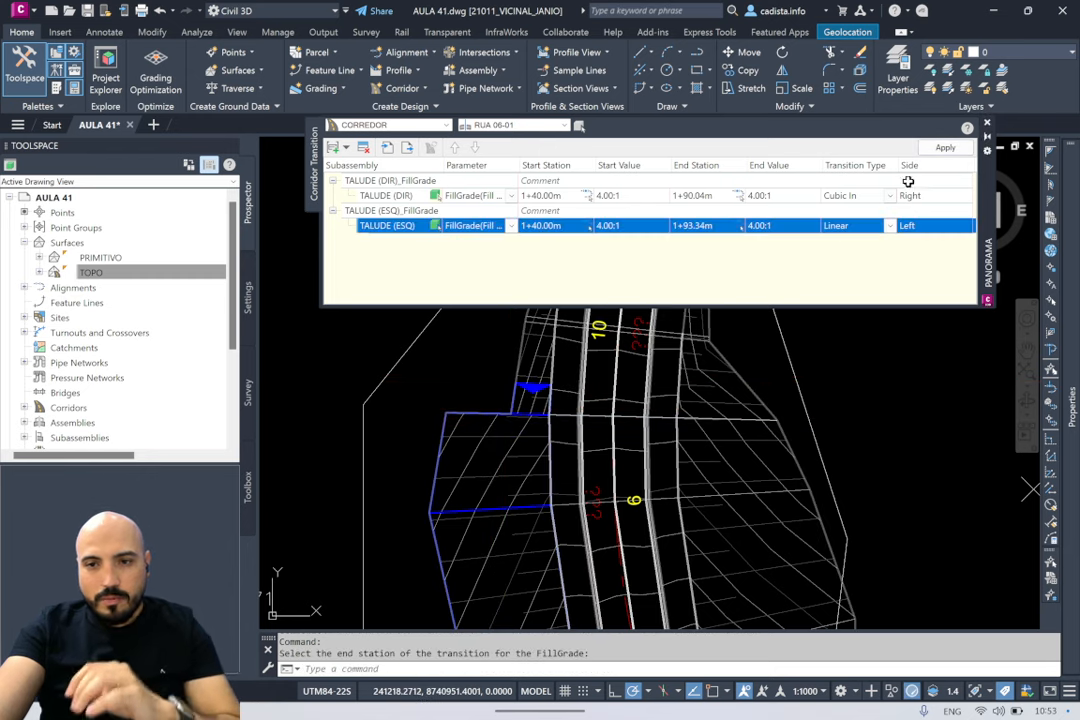
{"action": "left_click", "coordinate": [943, 148]}
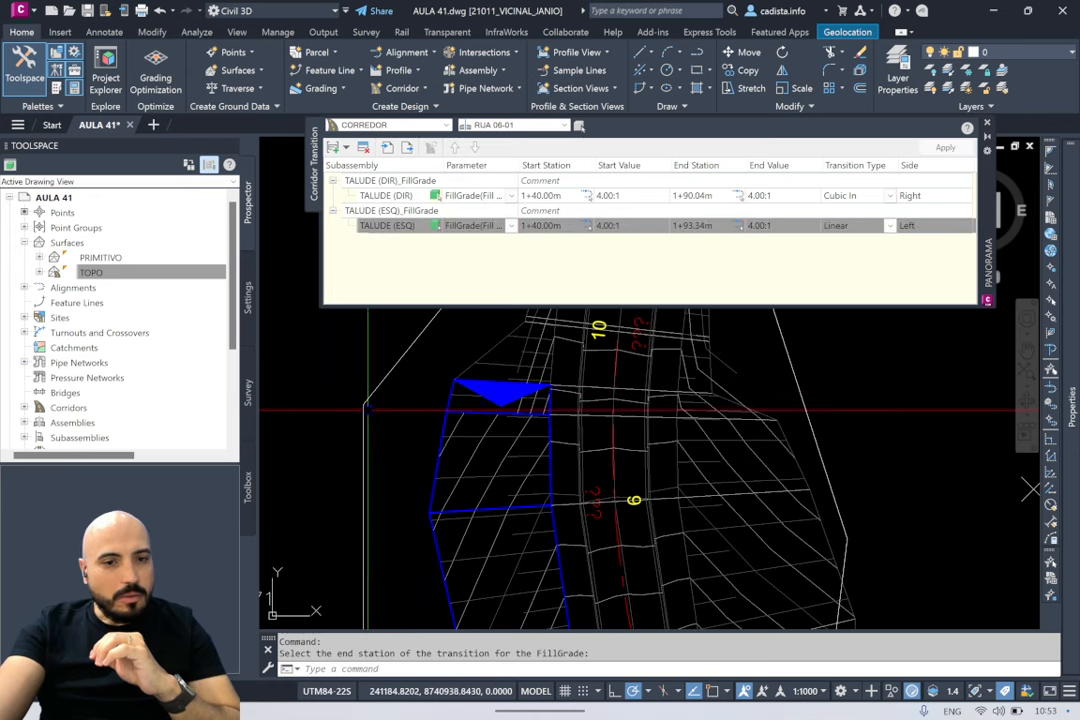
Step: Rebuild the TOPO surface to match the extended left slope transition
{"action": "left_click", "coordinate": [111, 276]}
{"action": "right_click", "coordinate": [112, 283]}
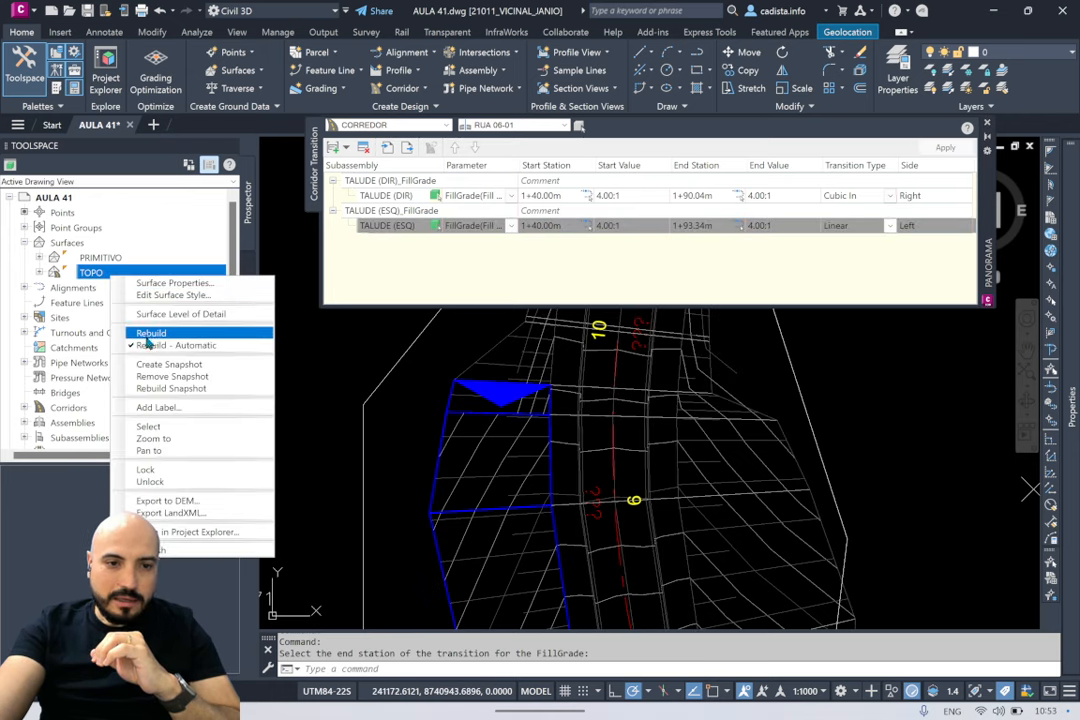
{"action": "left_click", "coordinate": [151, 333]}
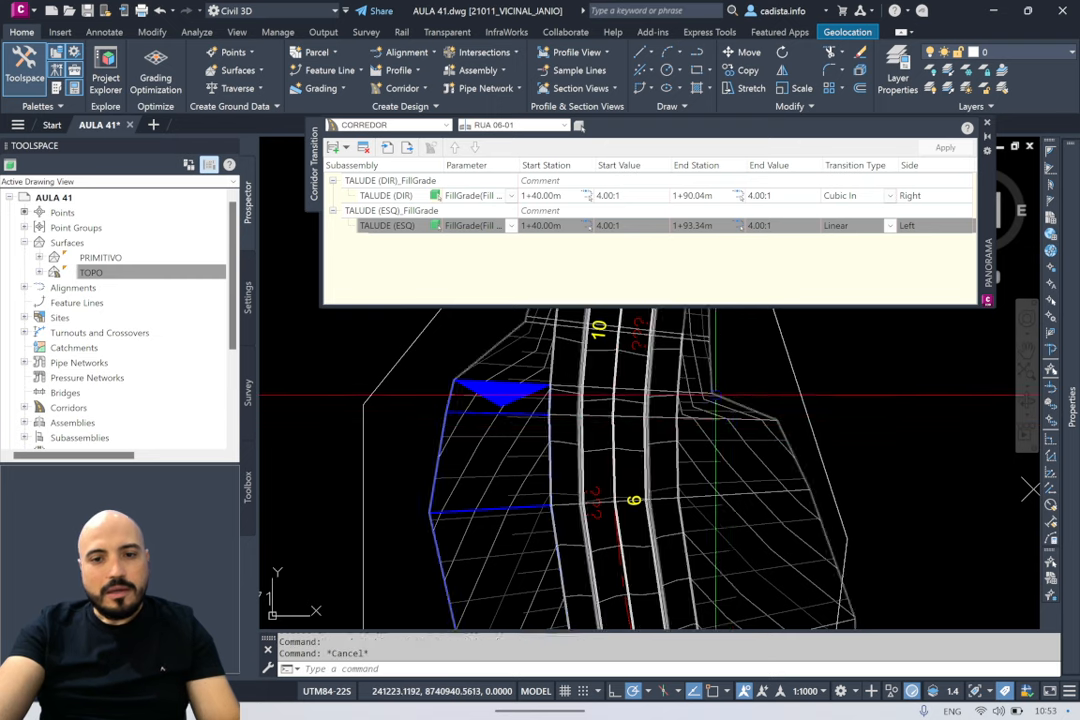
{"action": "scroll", "coordinate": [716, 395], "scroll_direction": "down", "scroll_amount": 4}
{"action": "mouse_move", "coordinate": [788, 499]}
{"action": "middle_mouse_down"}
{"action": "mouse_move", "coordinate": [724, 456]}
{"action": "mouse_move", "coordinate": [730, 506]}
{"action": "middle_mouse_up"}
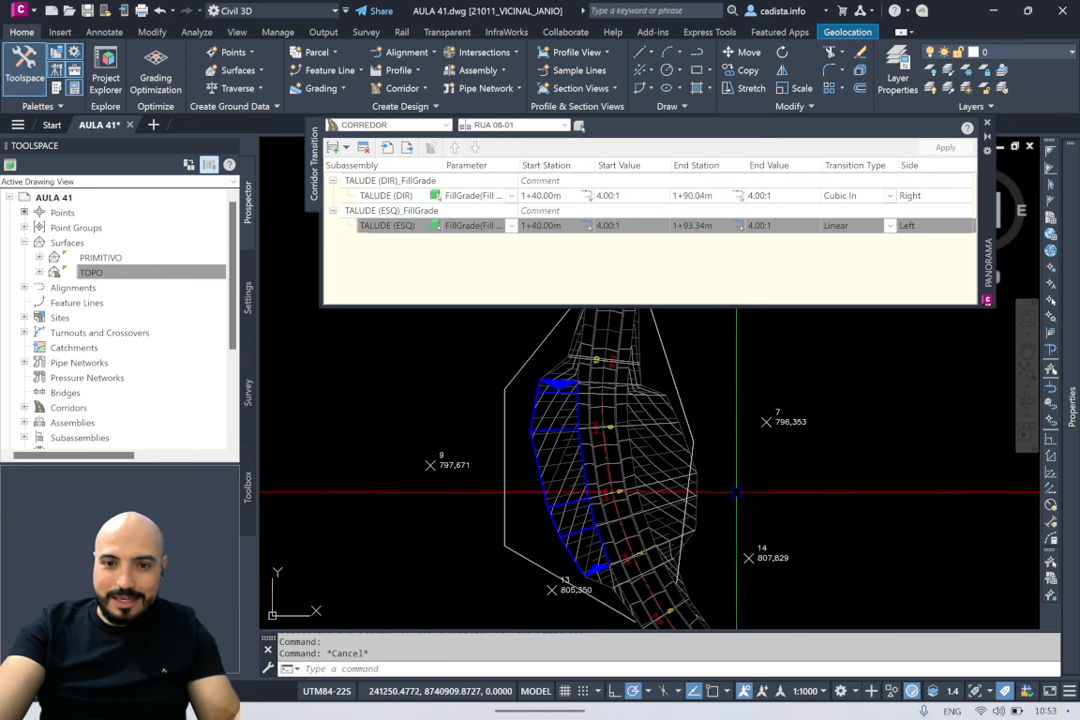
Step: Highlight the TALUDE (DIR) and TALUDE (ESQ) transitions in turn to compare their extents along the road
{"action": "left_click", "coordinate": [390, 197]}
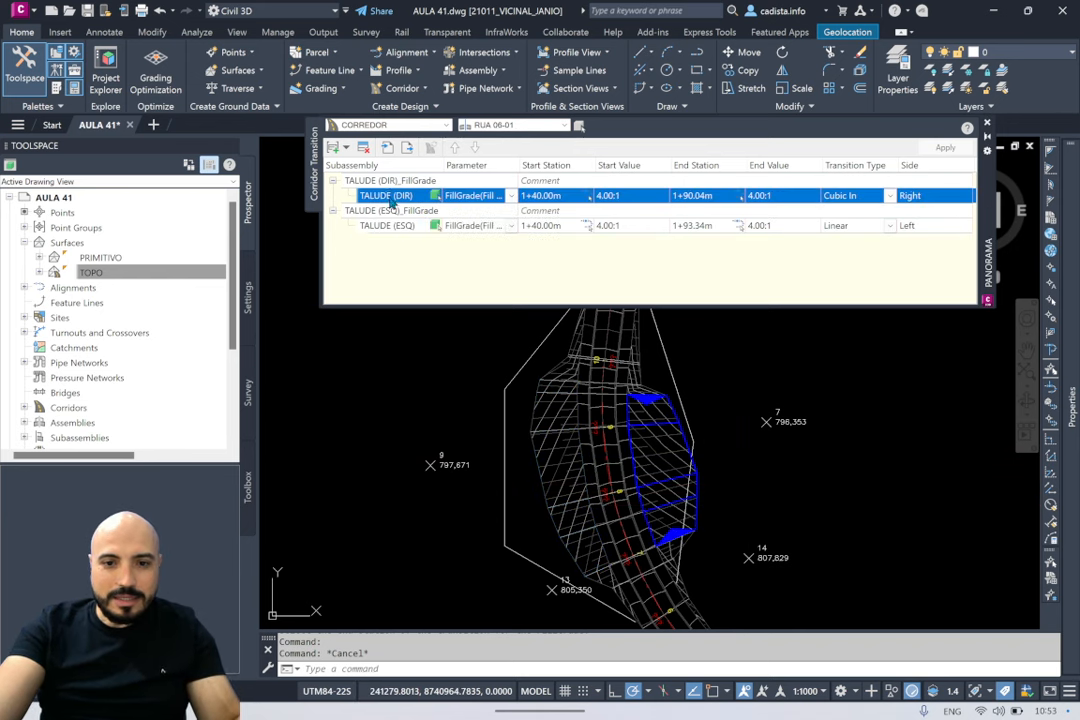
{"action": "left_click", "coordinate": [384, 227]}
{"action": "left_click", "coordinate": [395, 198]}
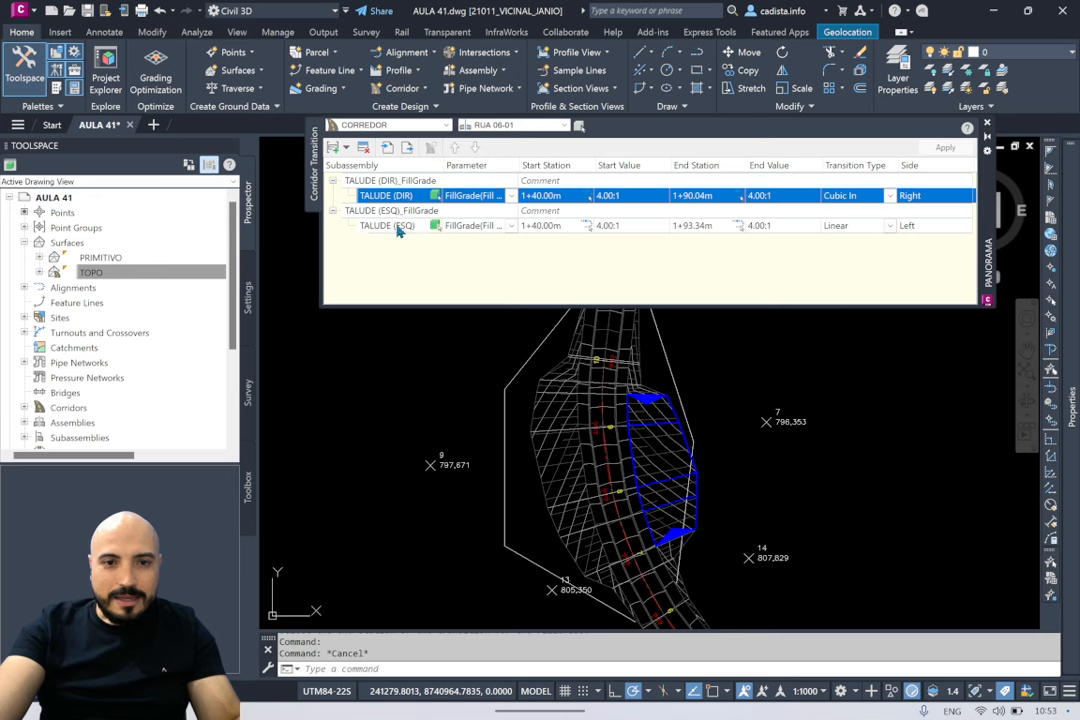
{"action": "left_click", "coordinate": [397, 228]}
{"action": "left_click", "coordinate": [404, 199]}
{"action": "left_click", "coordinate": [402, 224]}
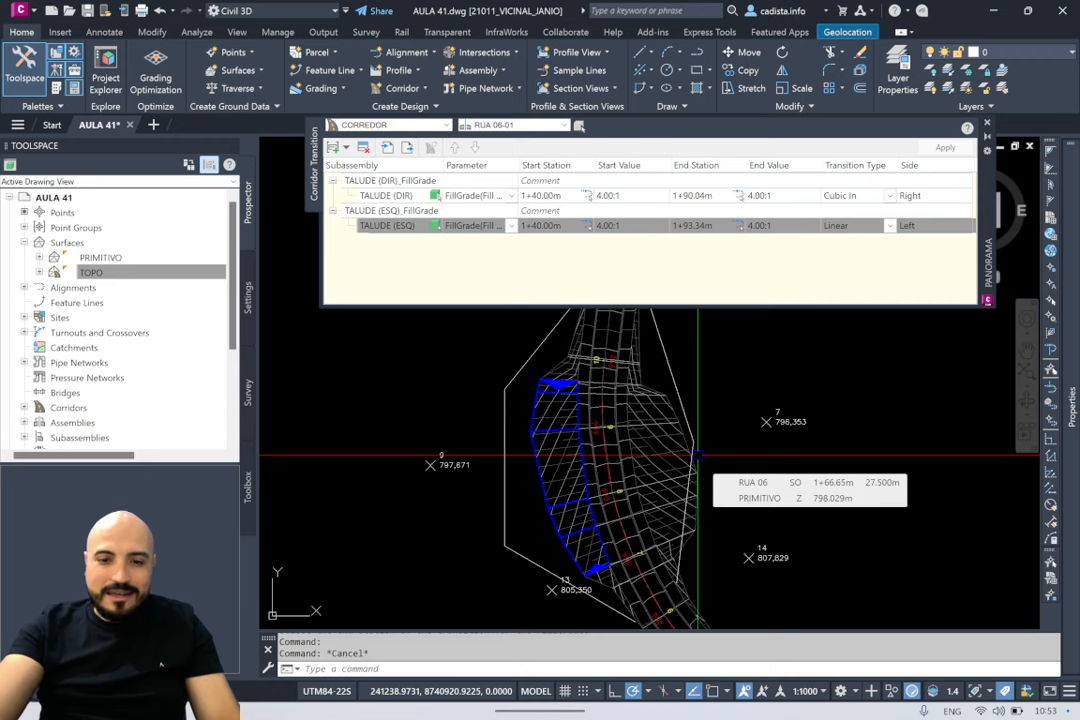
Step: Open the selected road model objects in the Object Viewer and show them in the SW Isometric view
{"action": "scroll", "coordinate": [695, 454], "scroll_direction": "up", "scroll_amount": 5}
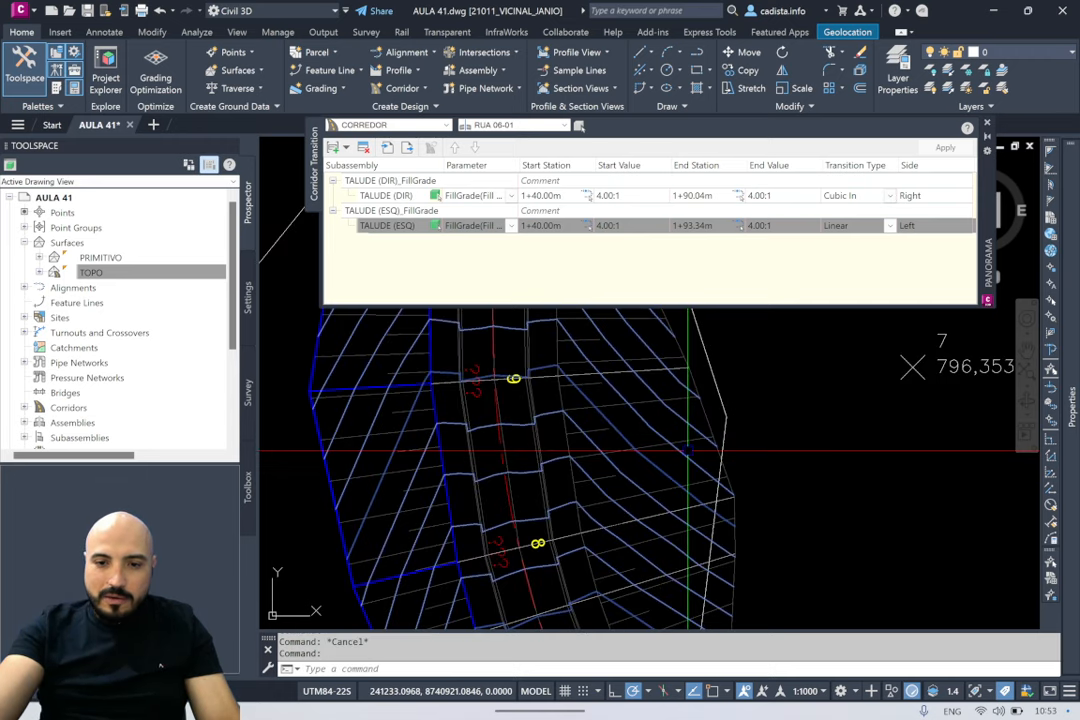
{"action": "left_click", "coordinate": [687, 451]}
{"action": "left_click", "coordinate": [686, 441]}
{"action": "right_click", "coordinate": [686, 440]}
{"action": "left_click", "coordinate": [748, 600]}
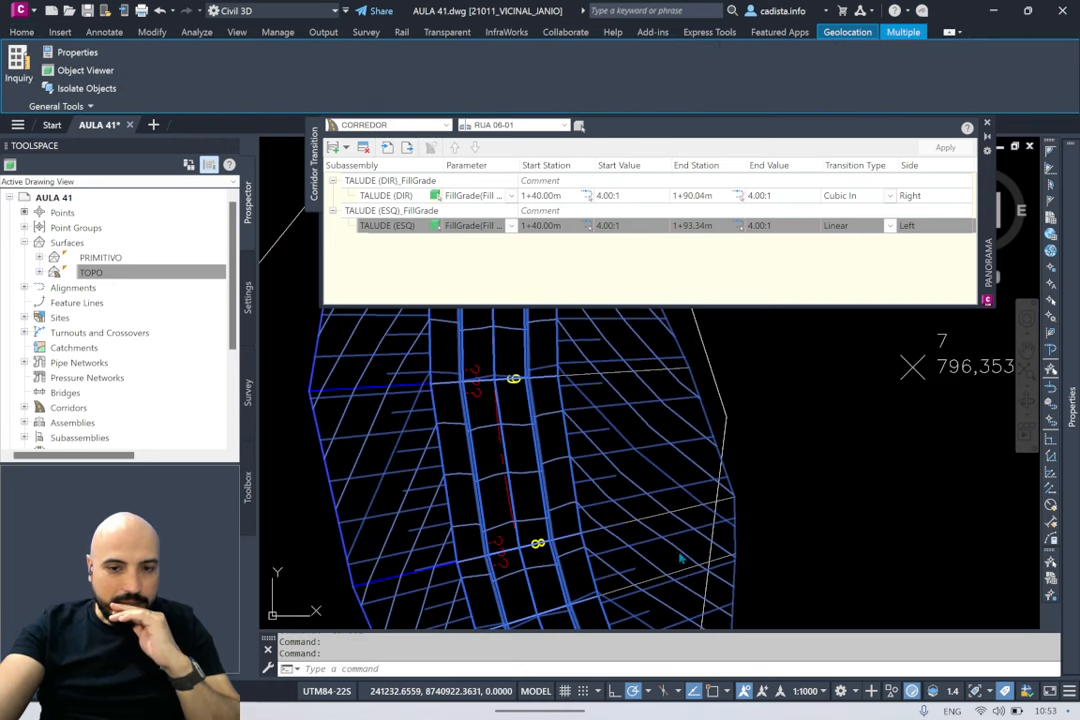
{"action": "left_click_drag", "start_coordinate": [541, 524], "coordinate": [536, 311]}
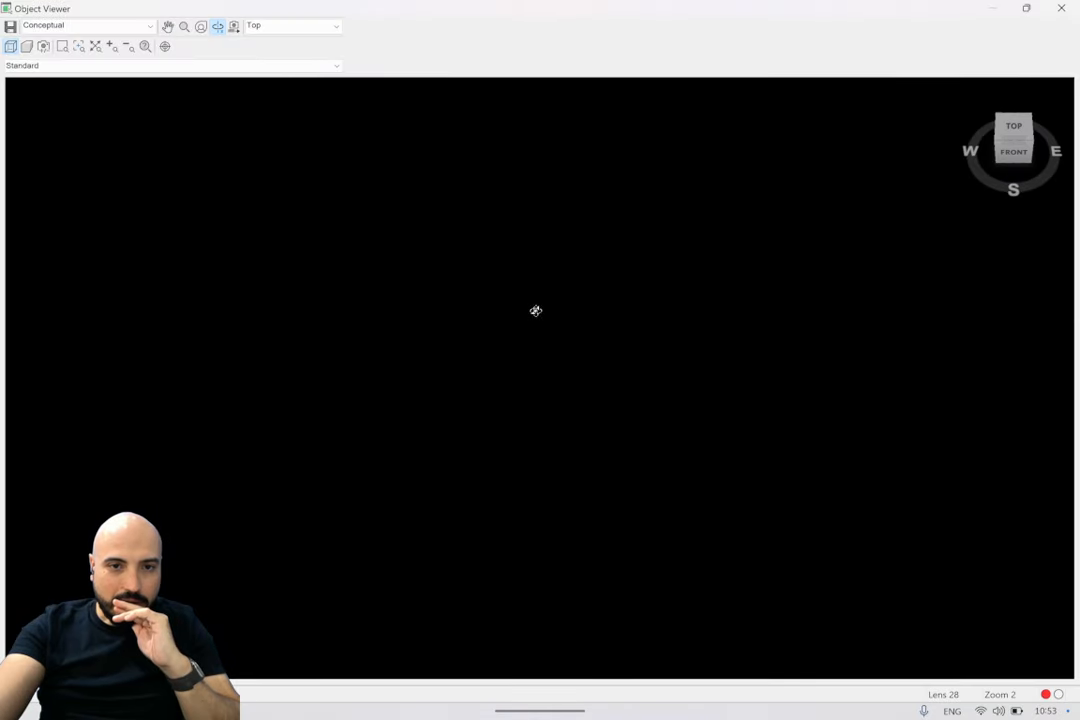
{"action": "left_click", "coordinate": [323, 30]}
{"action": "left_click", "coordinate": [272, 106]}
Step: Inspect the widened fill slopes on both sides of the road in 3D, and close the Object Viewer
{"action": "left_click_drag", "start_coordinate": [462, 487], "coordinate": [535, 446]}
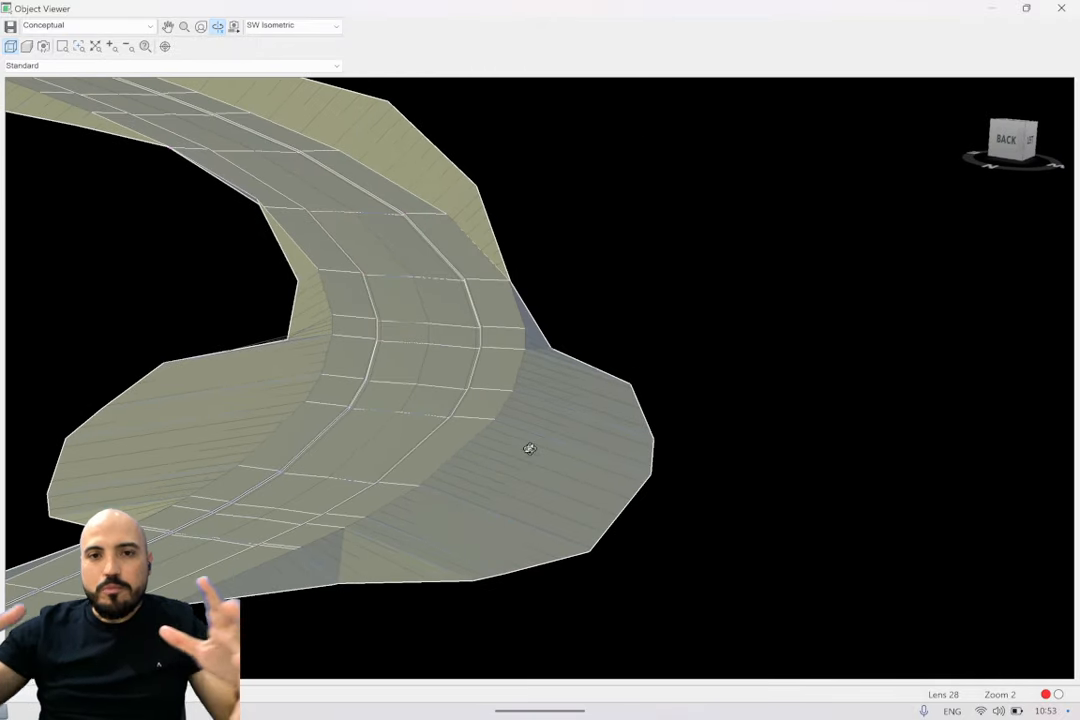
{"action": "key", "text": "Escape"}
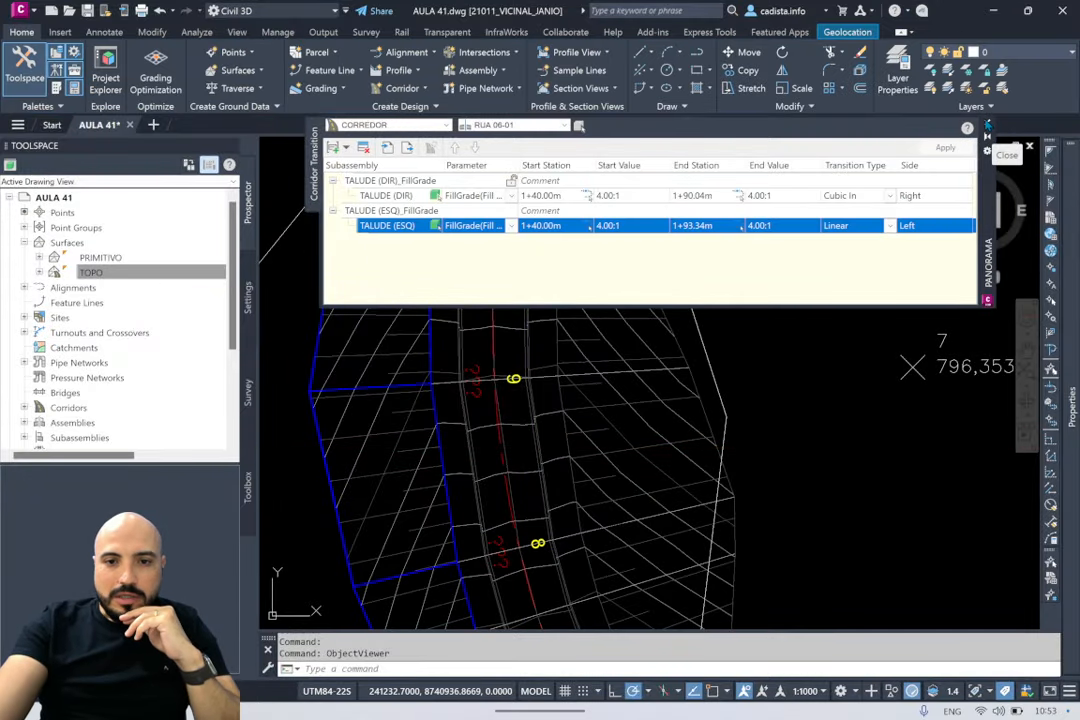
{"action": "scroll", "coordinate": [586, 453], "scroll_direction": "down", "scroll_amount": 4}
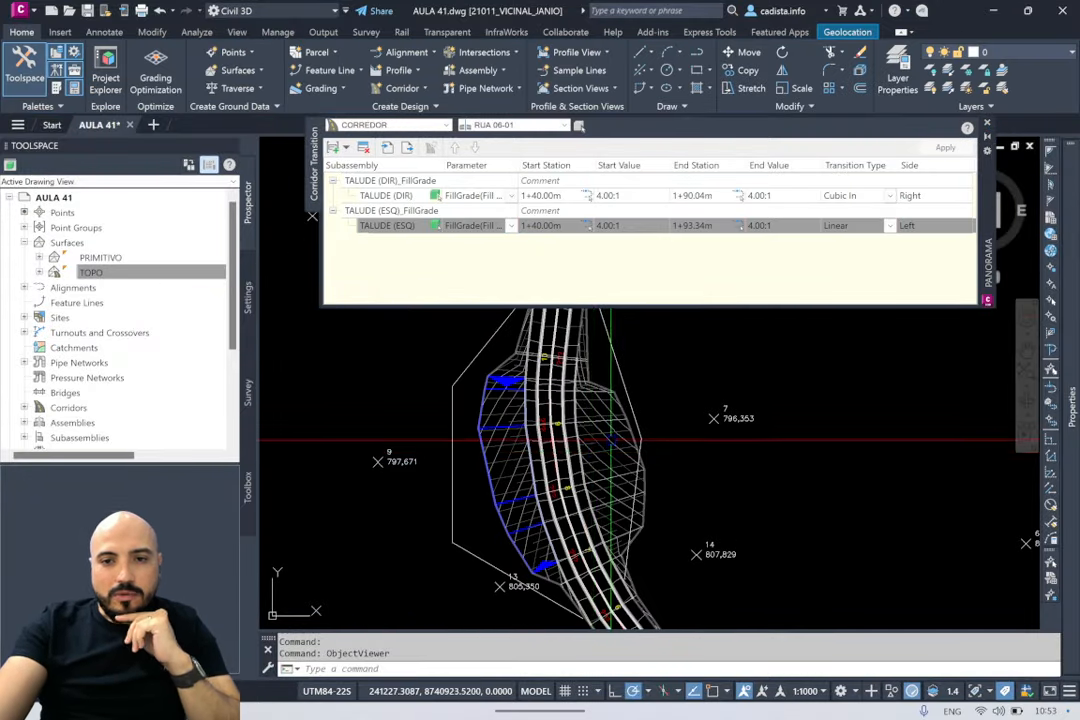
Step: Compare where the TALUDE (ESQ) and TALUDE (DIR) transitions end near station 10, highlighting each in turn on the plan
{"action": "mouse_move", "coordinate": [656, 475]}
{"action": "middle_mouse_down"}
{"action": "mouse_move", "coordinate": [670, 391]}
{"action": "mouse_move", "coordinate": [666, 425]}
{"action": "mouse_move", "coordinate": [706, 628]}
{"action": "middle_mouse_up"}
{"action": "scroll", "coordinate": [615, 444], "scroll_direction": "up", "scroll_amount": 4}
{"action": "scroll", "coordinate": [615, 444], "scroll_direction": "down", "scroll_amount": 2}
{"action": "scroll", "coordinate": [565, 455], "scroll_direction": "up", "scroll_amount": 4}
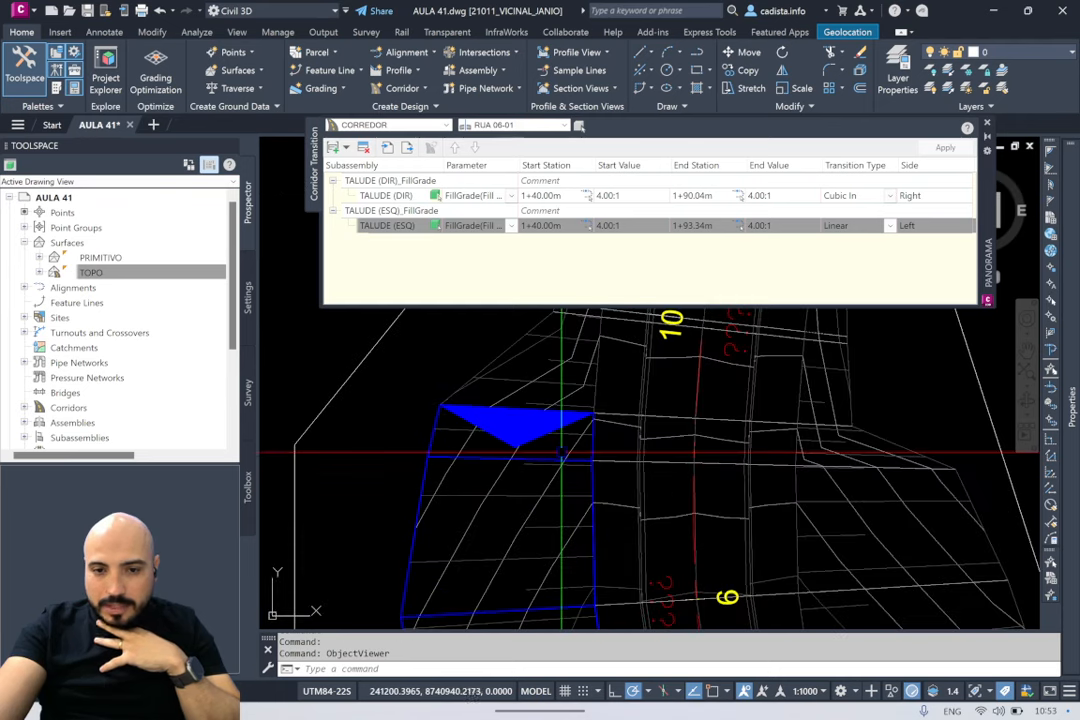
{"action": "middle_click_drag", "start_coordinate": [890, 430], "coordinate": [738, 406]}
{"action": "scroll", "coordinate": [738, 406], "scroll_direction": "down", "scroll_amount": 2}
{"action": "scroll", "coordinate": [693, 411], "scroll_direction": "up", "scroll_amount": 4}
{"action": "left_click", "coordinate": [387, 225]}
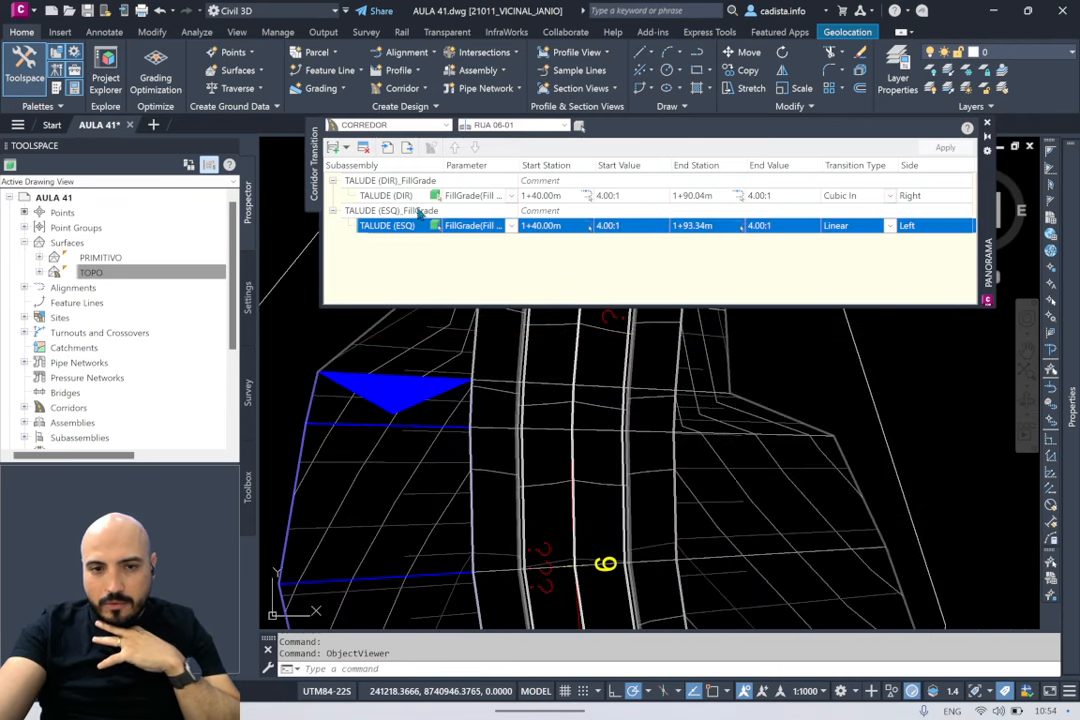
{"action": "left_click", "coordinate": [387, 195]}
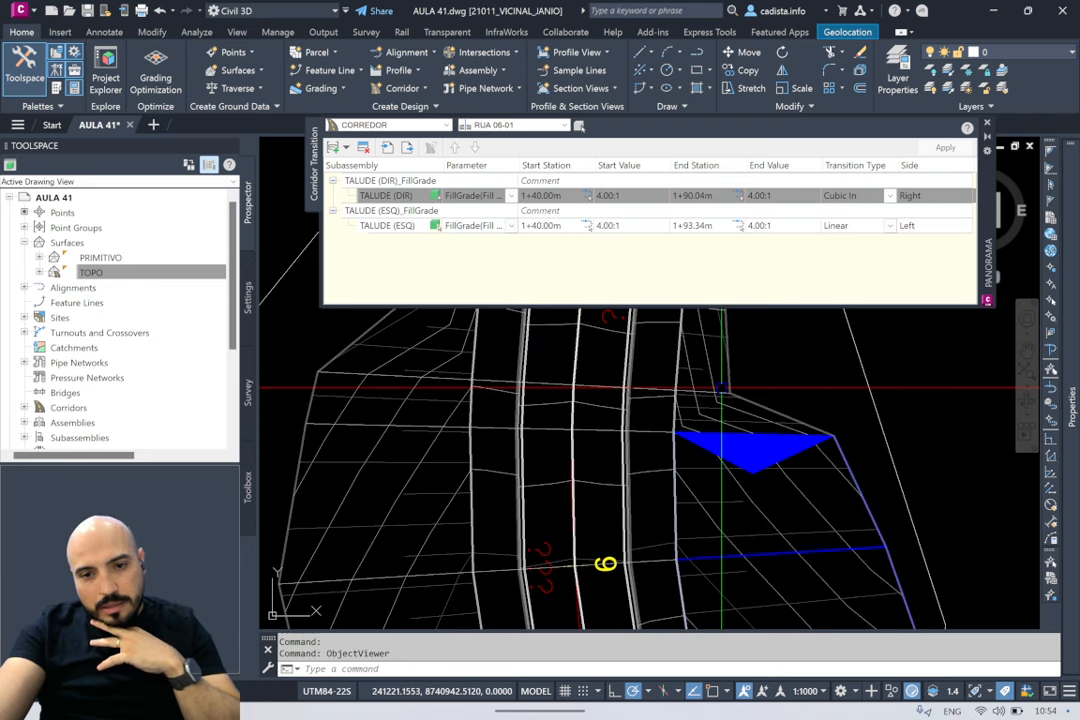
{"action": "middle_click_drag", "start_coordinate": [720, 385], "coordinate": [730, 431]}
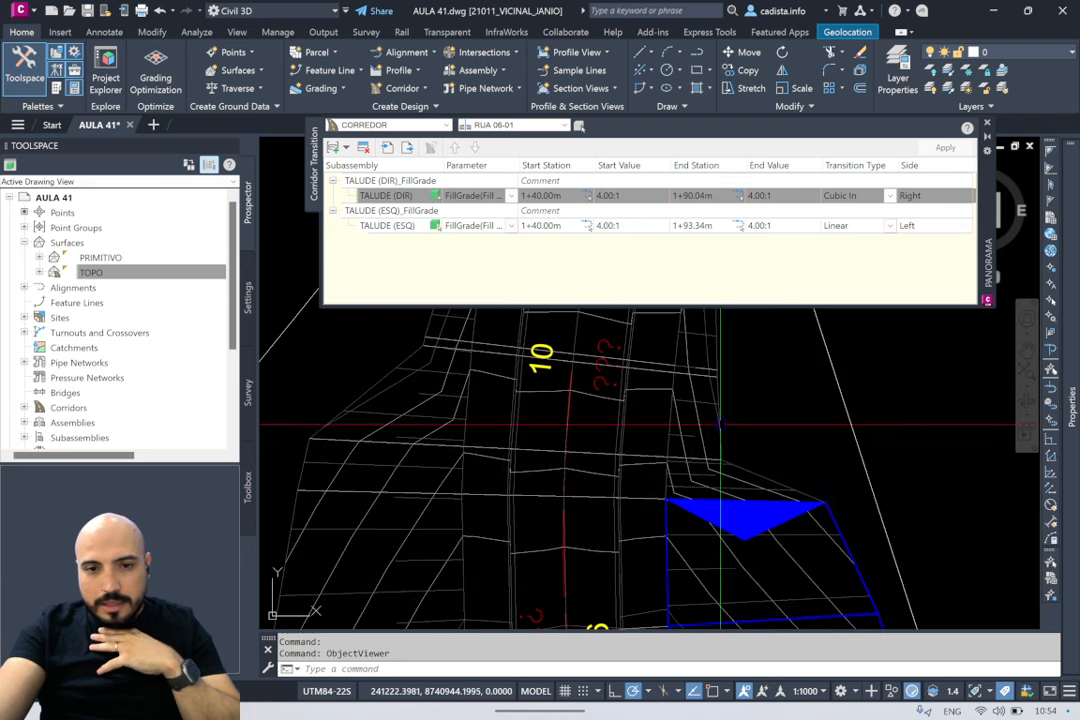
{"action": "left_click", "coordinate": [417, 198]}
{"action": "right_click", "coordinate": [417, 199]}
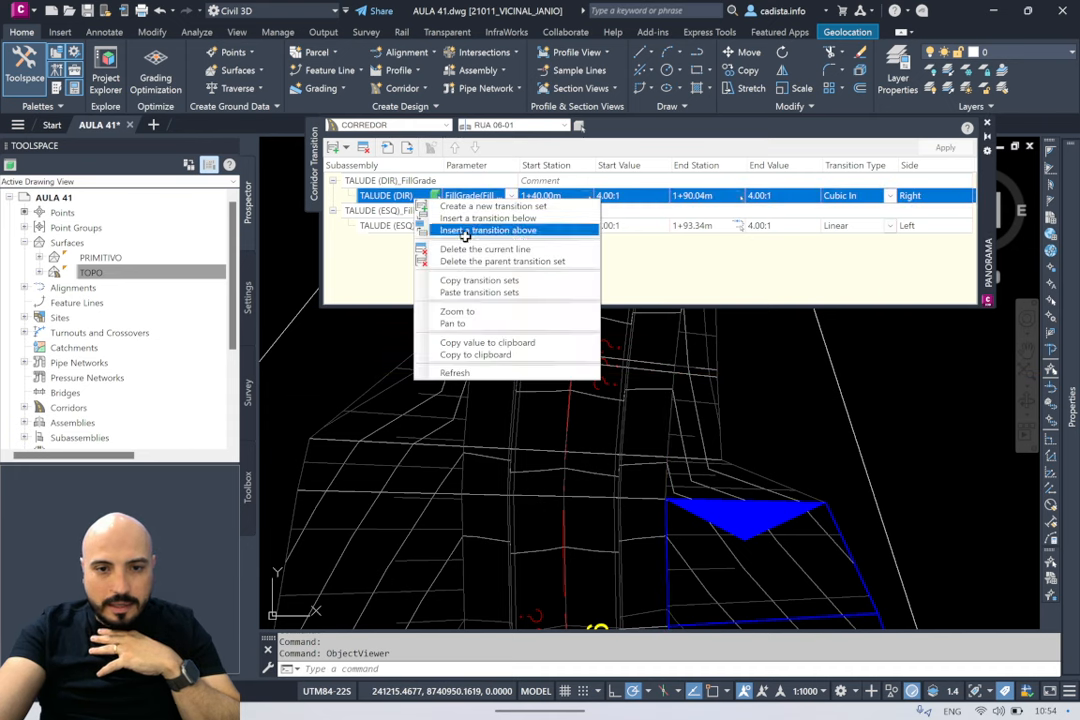
{"action": "left_click", "coordinate": [469, 231]}
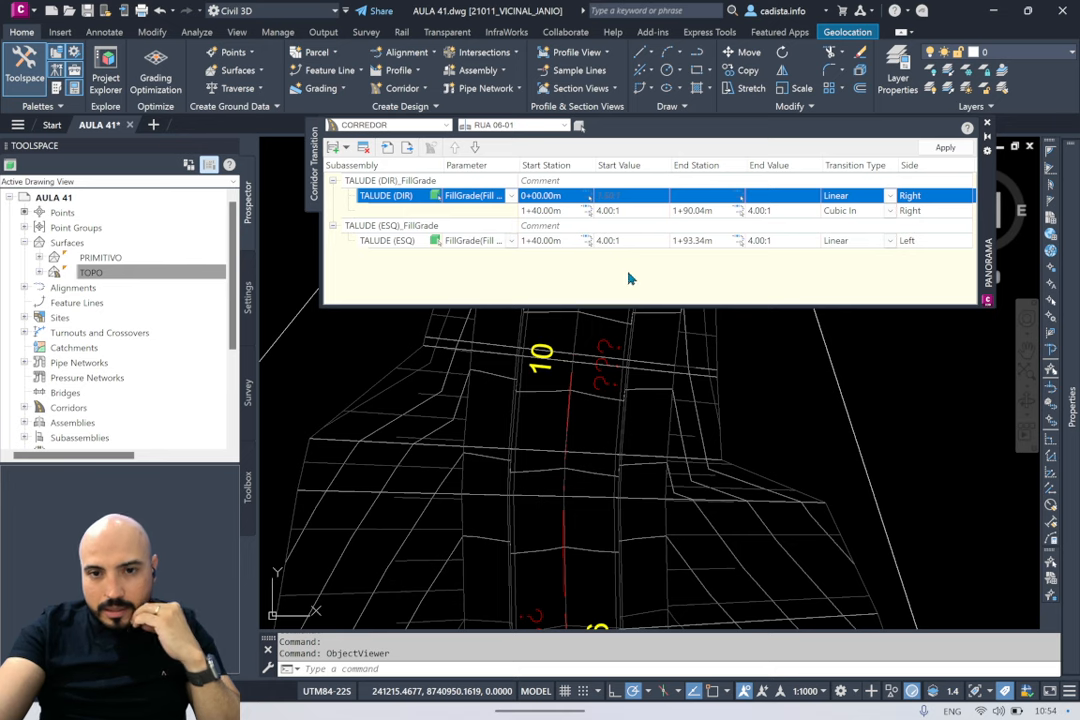
{"action": "right_click", "coordinate": [392, 198]}
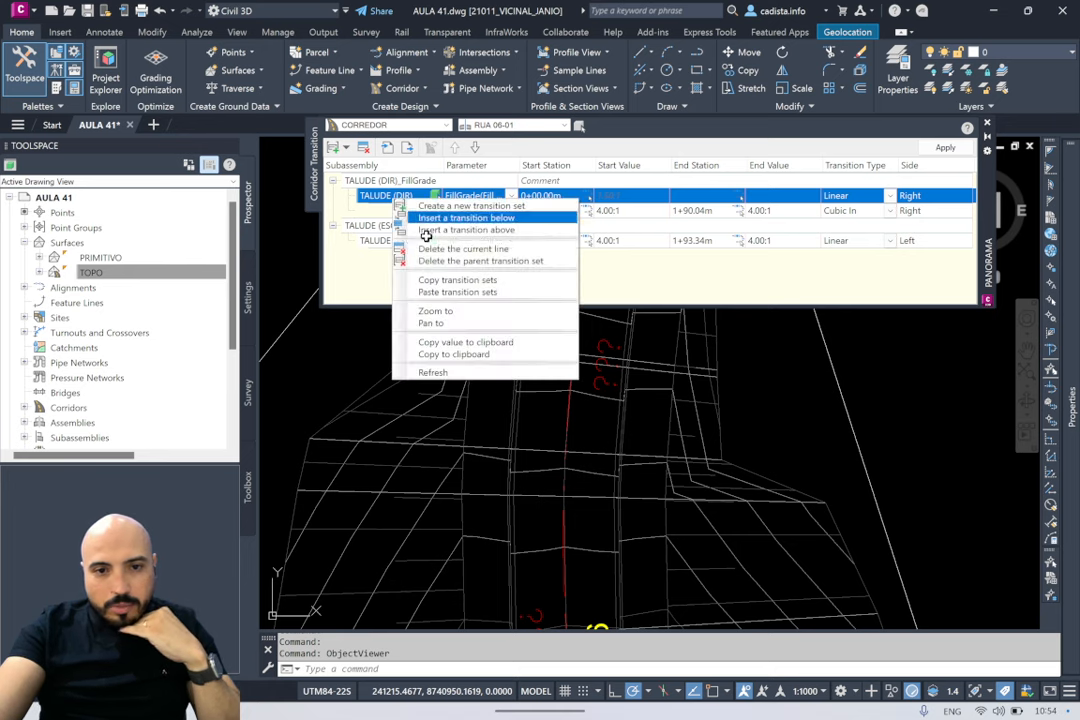
{"action": "left_click", "coordinate": [475, 250]}
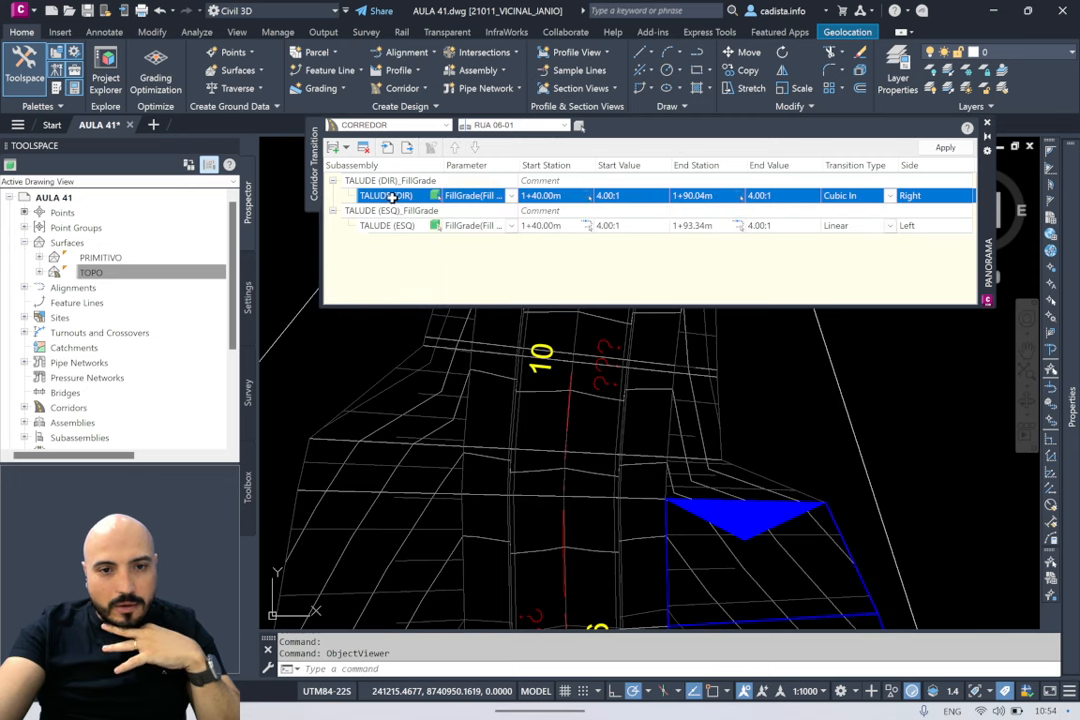
Step: Insert a linear transition below TALUDE (DIR), ending at station 1+98.56m with an end value of 2.00:1, and apply it
{"action": "right_click", "coordinate": [393, 198]}
{"action": "left_click", "coordinate": [489, 217]}
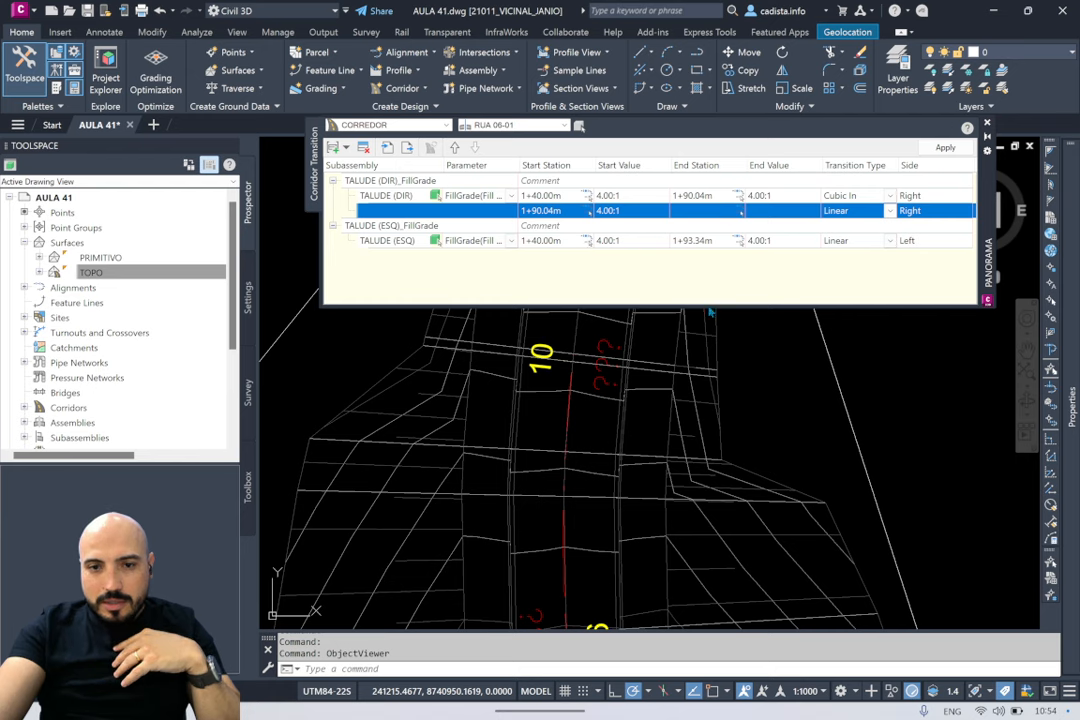
{"action": "left_click", "coordinate": [740, 211]}
{"action": "middle_click_drag", "start_coordinate": [744, 394], "coordinate": [735, 446]}
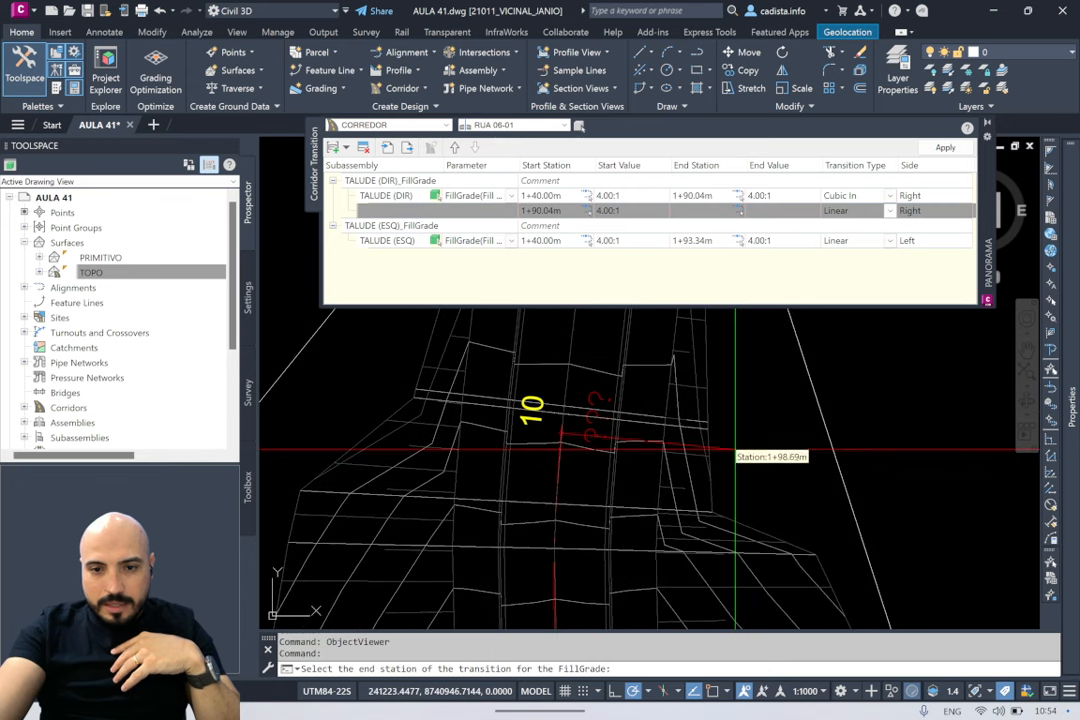
{"action": "left_click", "coordinate": [734, 450]}
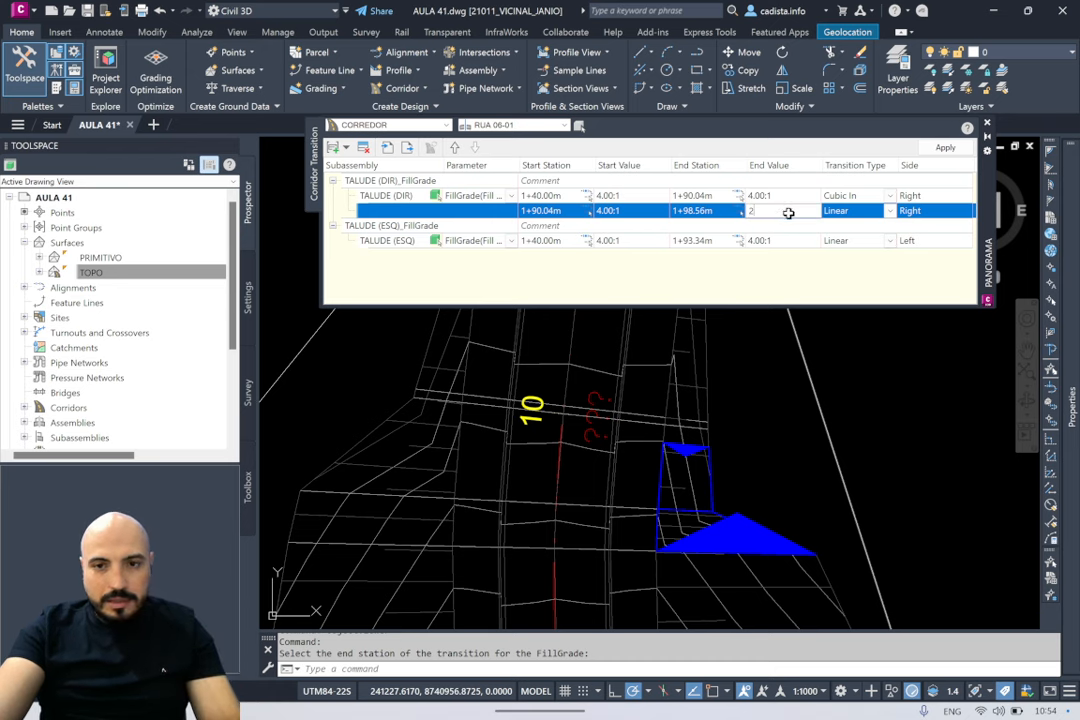
{"action": "key", "text": "Return"}
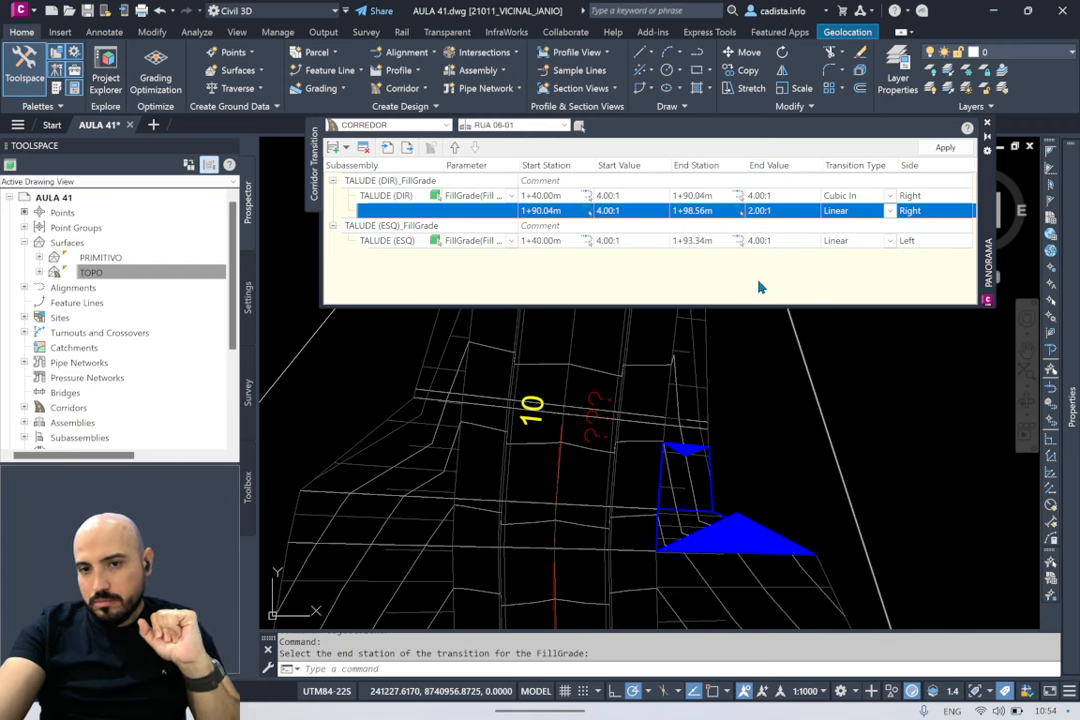
{"action": "left_click", "coordinate": [942, 148]}
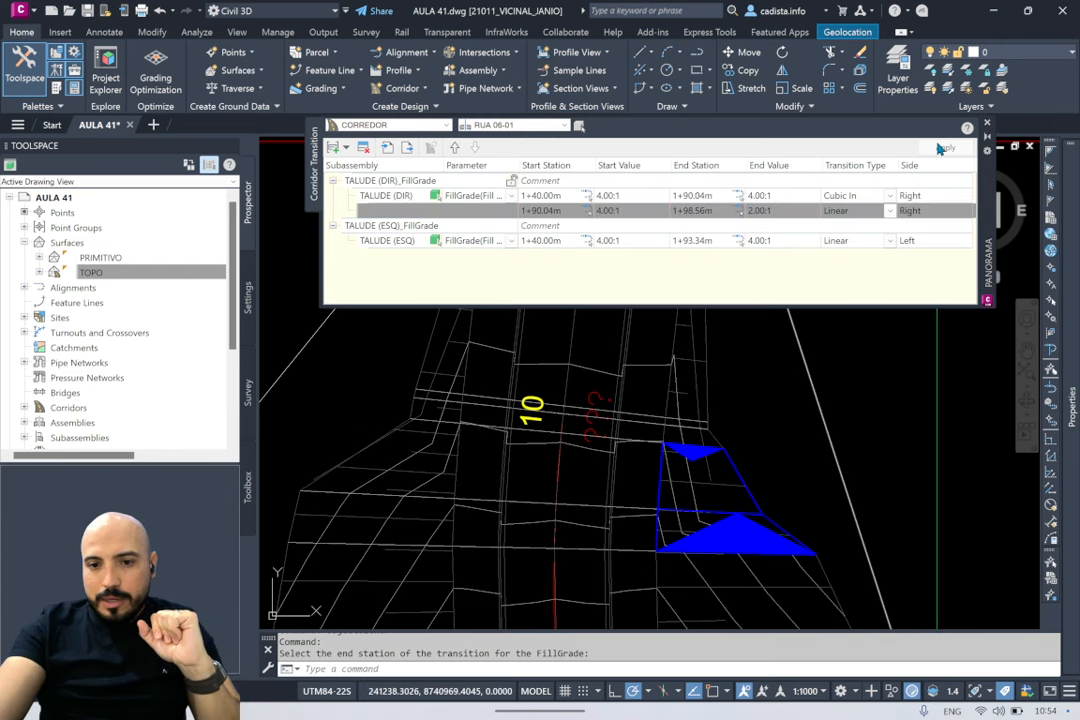
Step: Rebuild the TOPO surface to match the added right-side transition, and check that transition's end value
{"action": "right_click", "coordinate": [150, 270]}
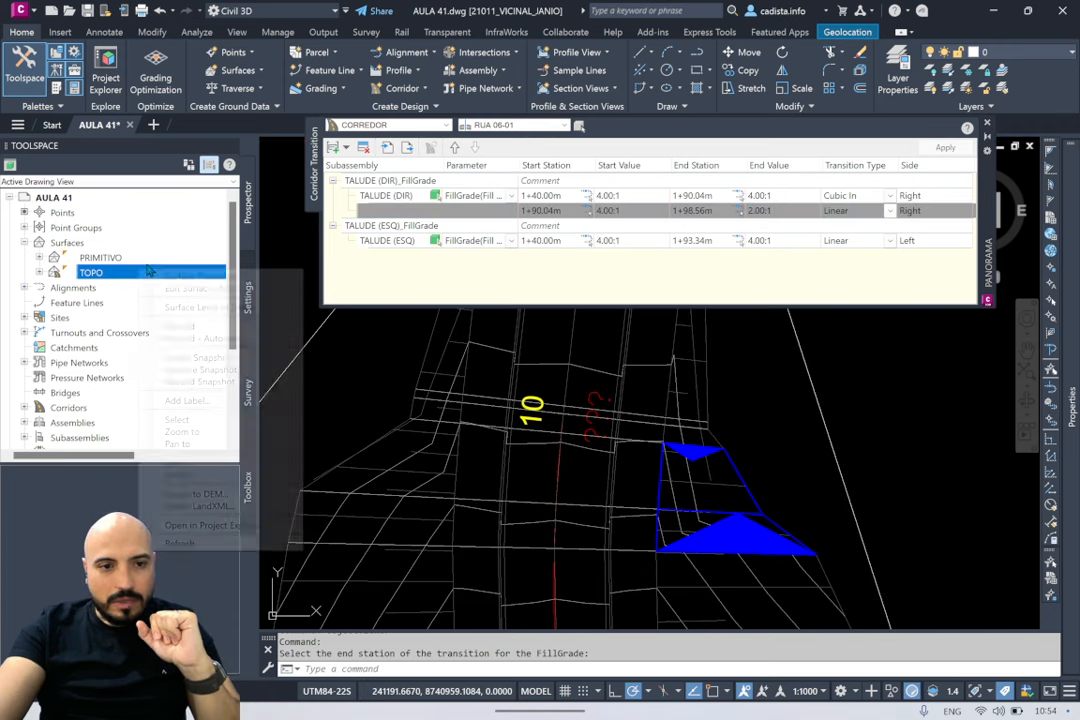
{"action": "left_click", "coordinate": [187, 329]}
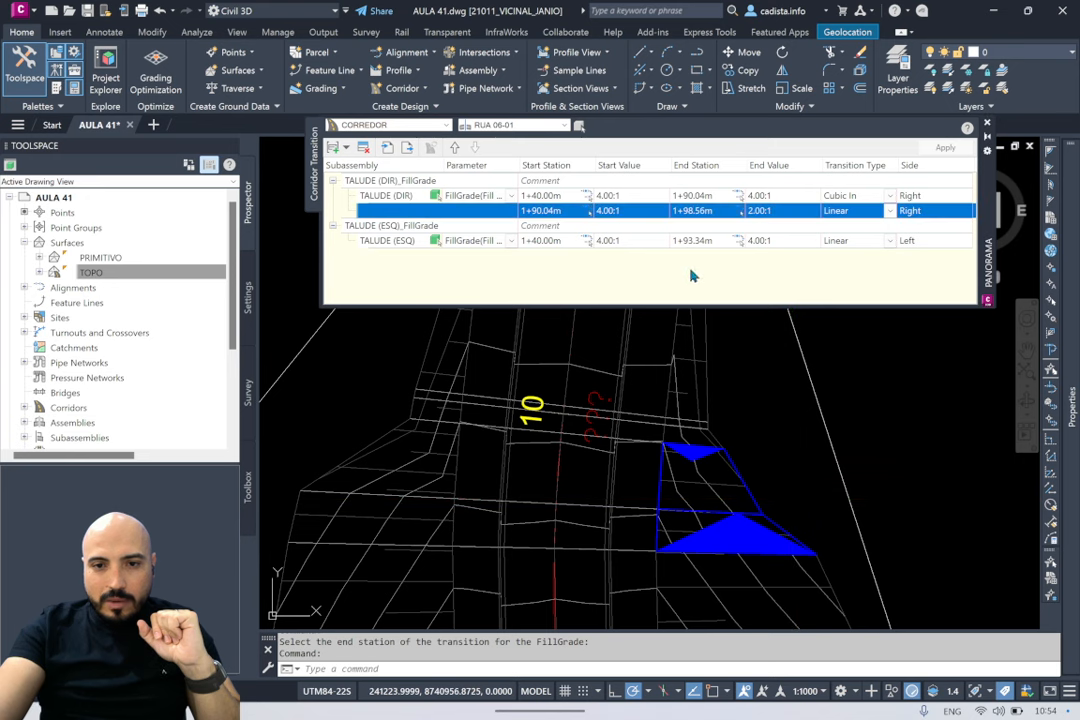
{"action": "left_click", "coordinate": [784, 221]}
{"action": "double_click", "coordinate": [786, 211]}
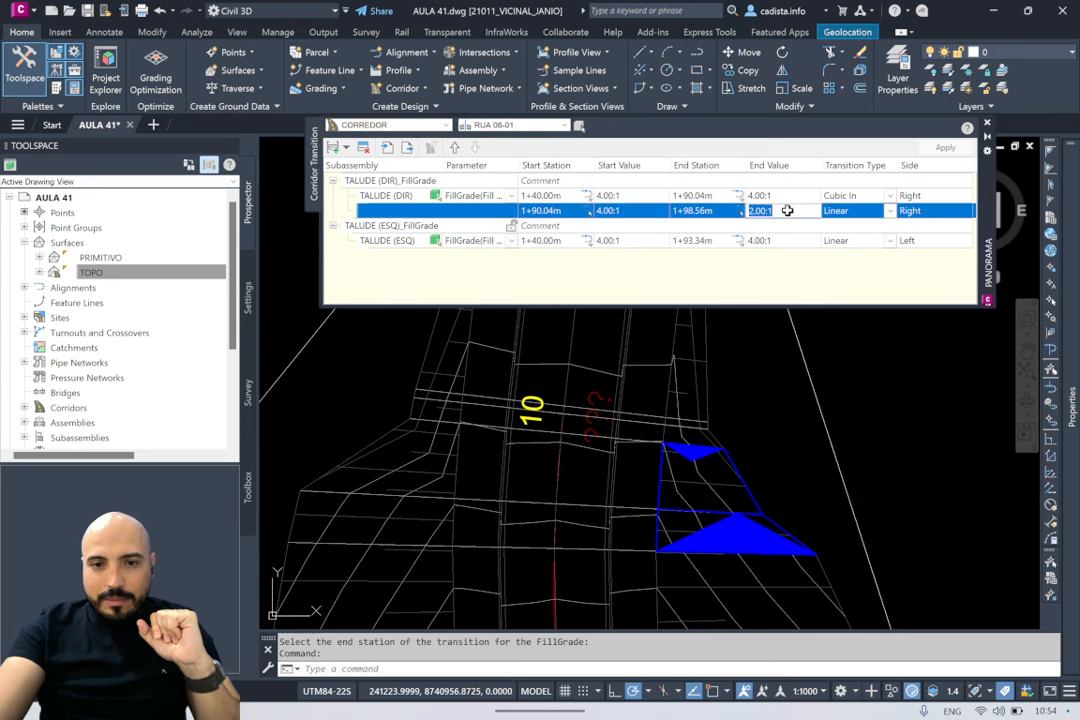
Step: Comment the TALUDE (DIR)_FillGrade set with "Transição para escalonamento do talude lado direto"
{"action": "left_click", "coordinate": [577, 180]}
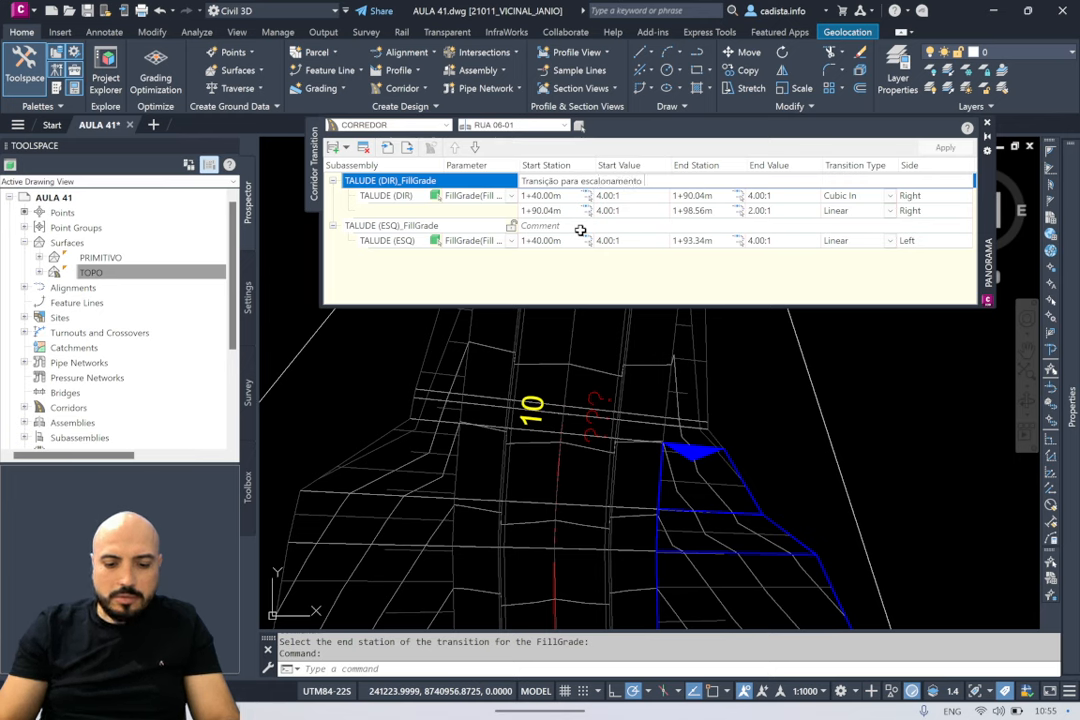
{"action": "key", "text": "BackSpace"}
{"action": "type", "text": "de"}
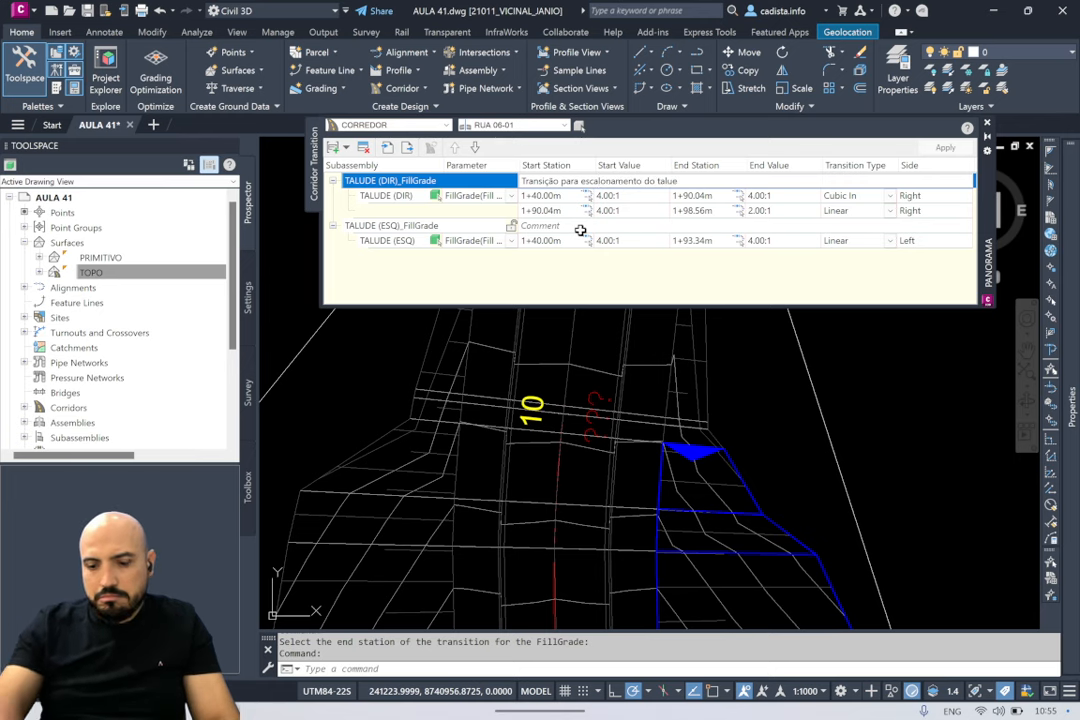
{"action": "key", "text": "Return"}
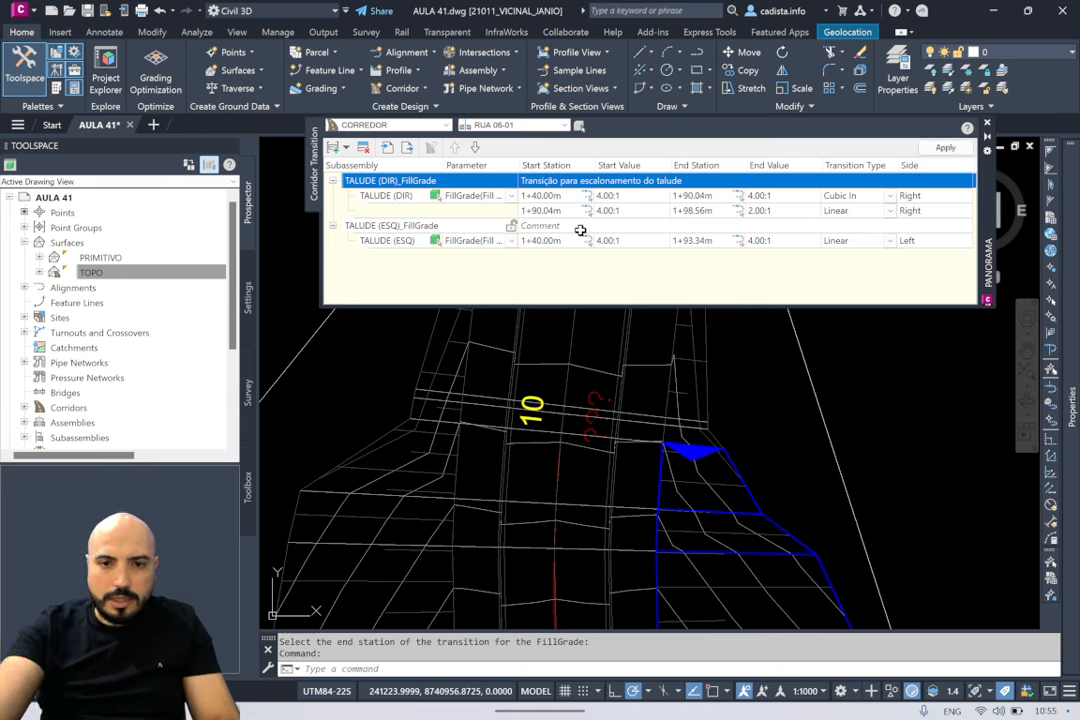
{"action": "left_click", "coordinate": [595, 180]}
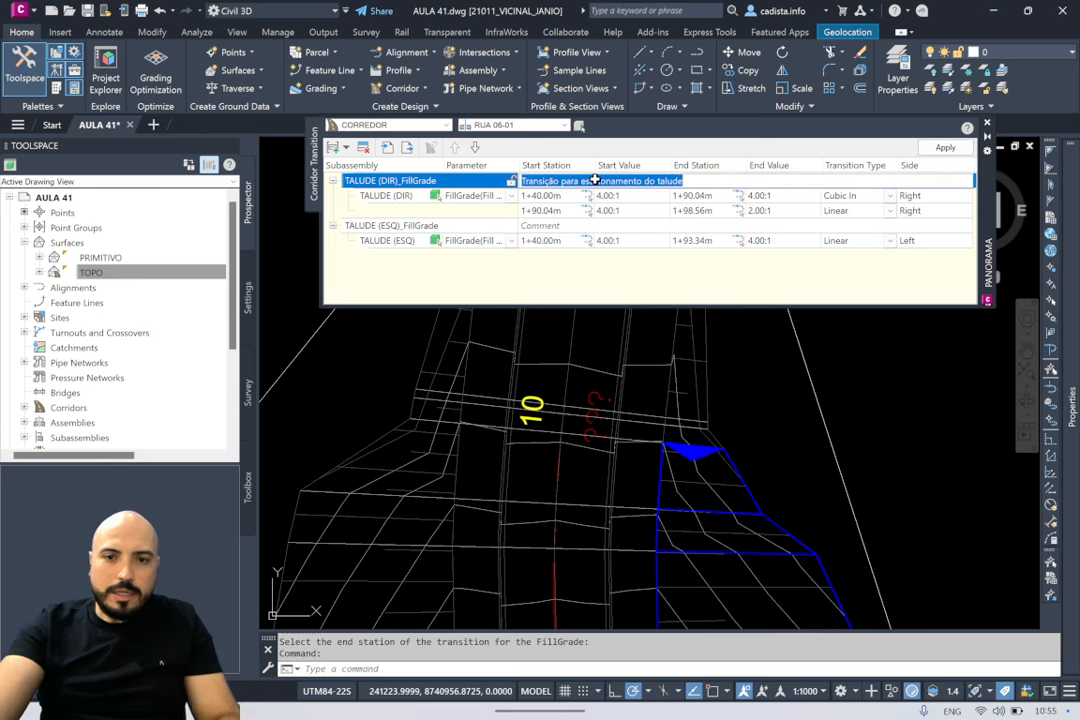
{"action": "left_click", "coordinate": [712, 183]}
{"action": "key", "text": "Return"}
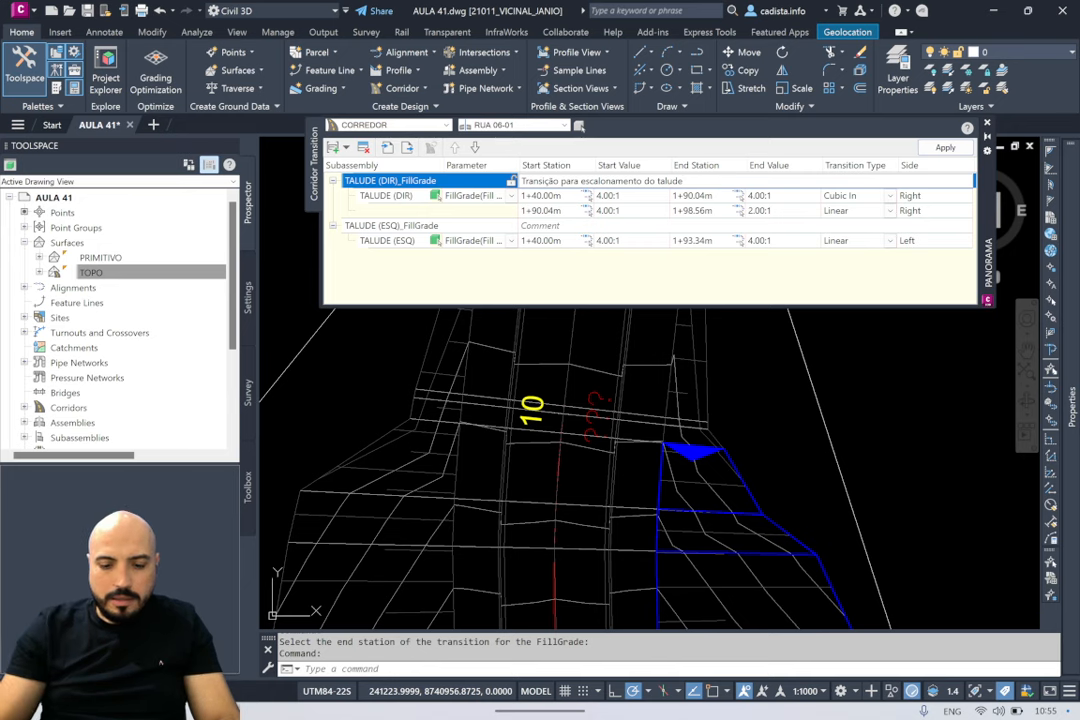
{"action": "type", "text": "lado direito"}
{"action": "key", "text": "Return"}
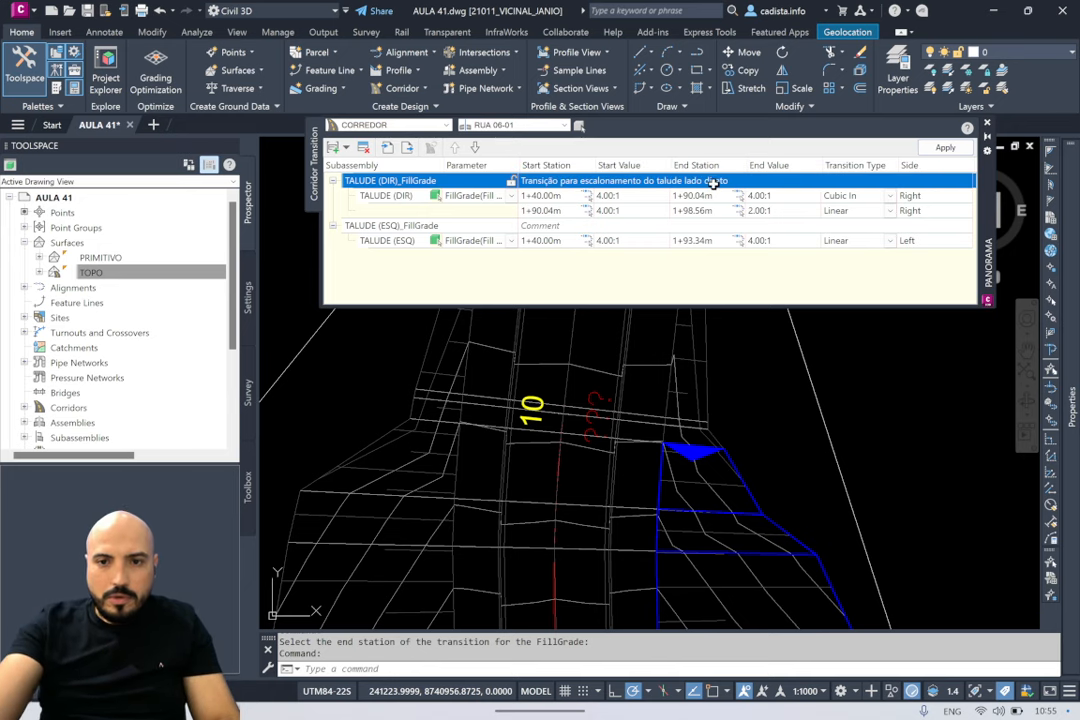
Step: Comment the TALUDE (ESQ)_FillGrade set with "Transição para escalonamento do talude lado esquerdo", and apply the changes
{"action": "left_click", "coordinate": [713, 183]}
{"action": "left_click", "coordinate": [736, 226]}
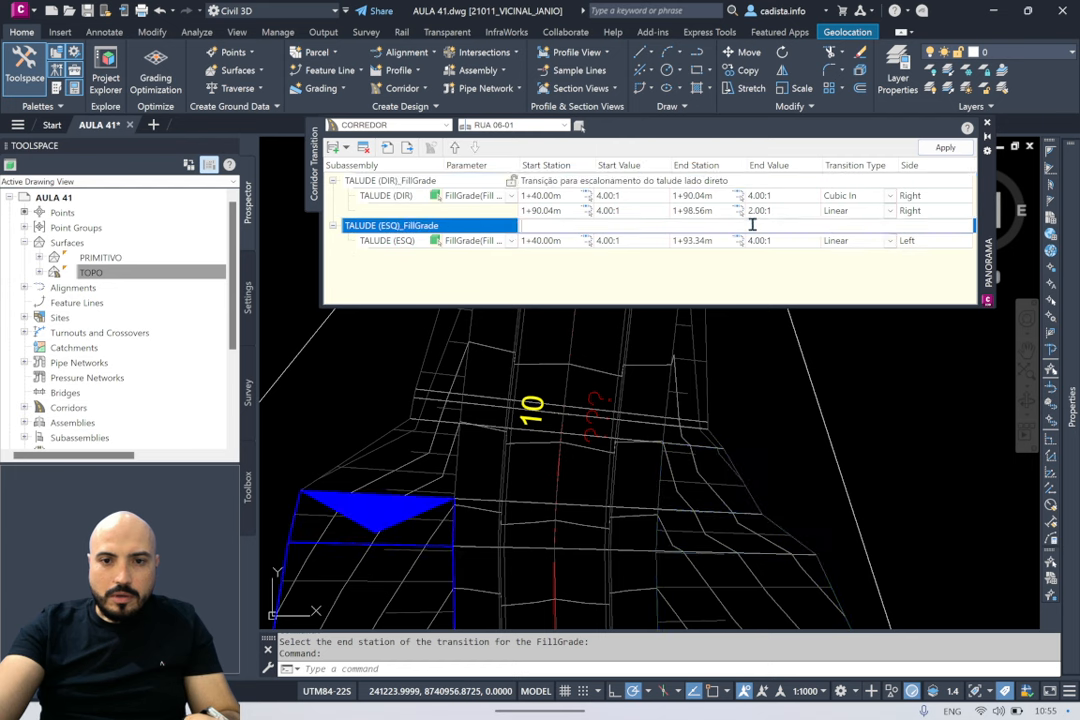
{"action": "type", "text": "Transição para escalonamento do talude lado direto"}
{"action": "key", "text": "BackSpace"}
{"action": "key", "text": "BackSpace"}
{"action": "key", "text": "BackSpace"}
{"action": "key", "text": "BackSpace"}
{"action": "key", "text": "BackSpace"}
{"action": "key", "text": "BackSpace"}
{"action": "type", "text": "esquerdo"}
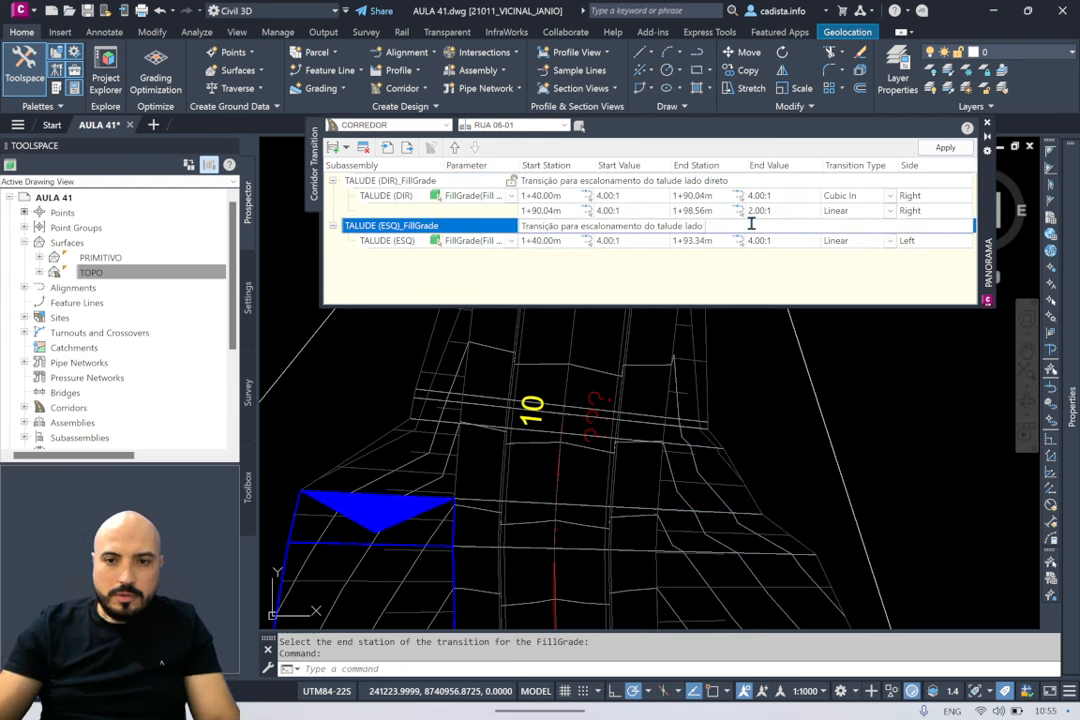
{"action": "key", "text": "Return"}
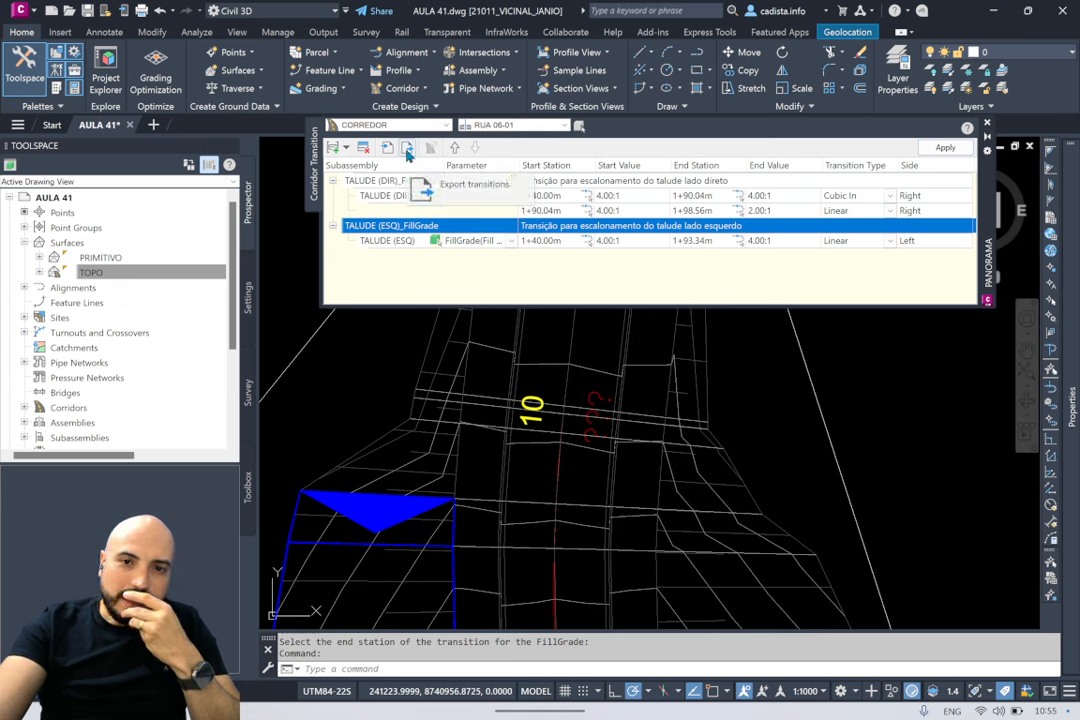
{"action": "left_click", "coordinate": [346, 148]}
{"action": "left_click", "coordinate": [555, 154]}
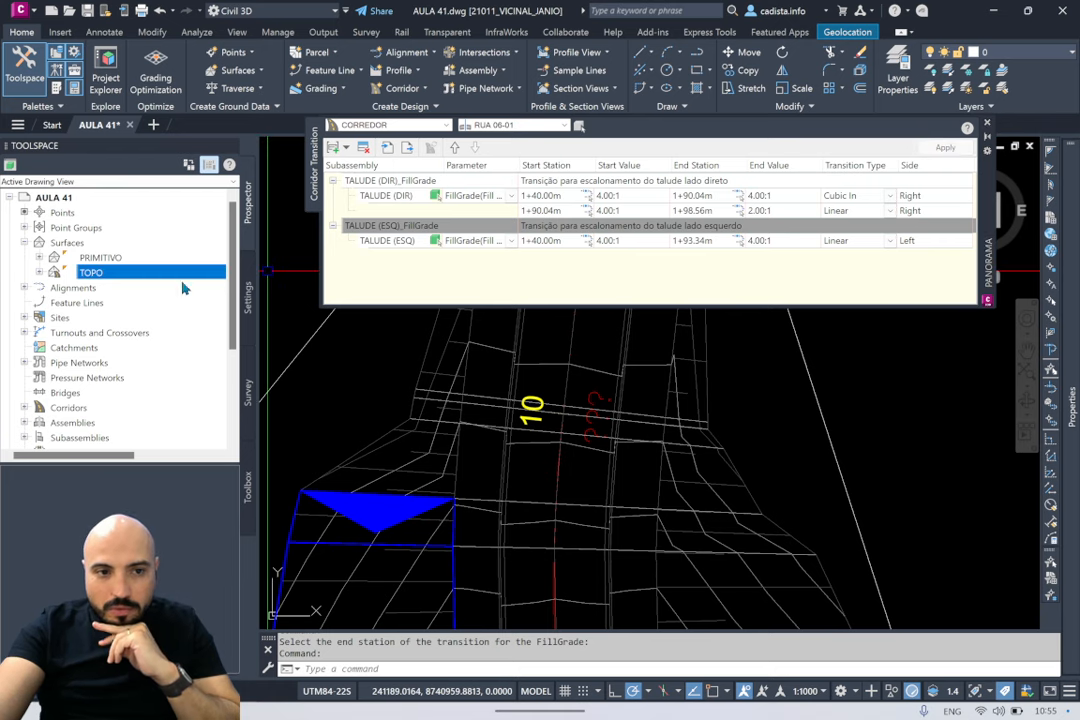
Step: Show the transitions of CORREDOR from the Corridors collection, and close the Corridor Transition table
{"action": "left_click", "coordinate": [24, 408]}
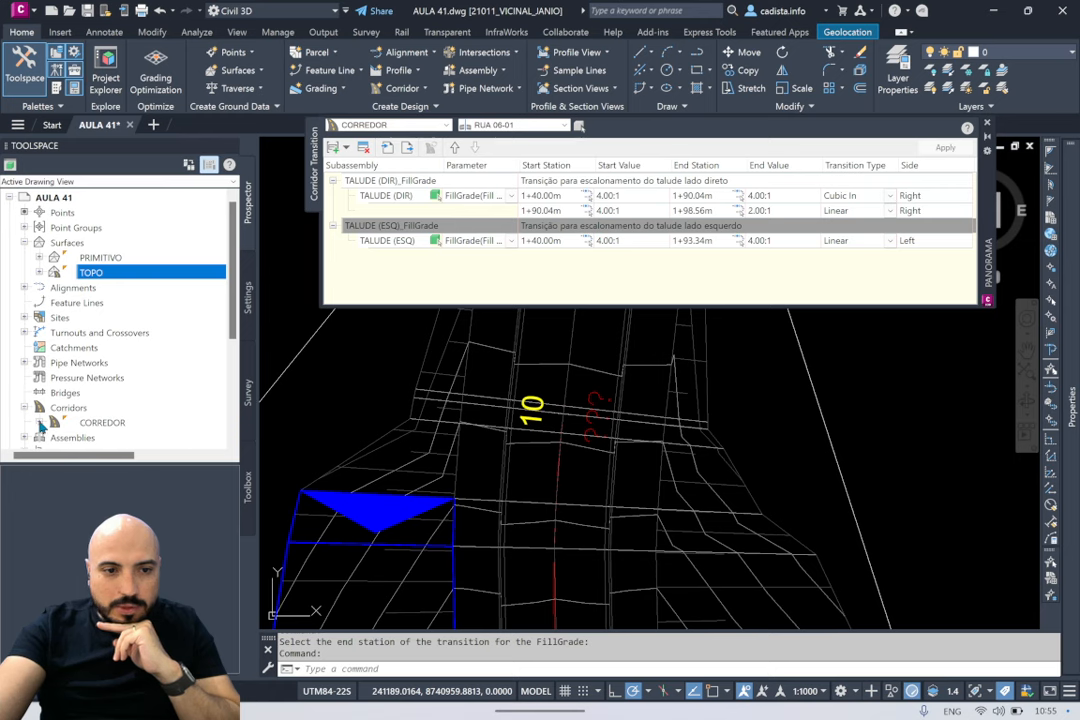
{"action": "left_click", "coordinate": [39, 423]}
{"action": "left_click", "coordinate": [100, 423]}
{"action": "left_click", "coordinate": [70, 408]}
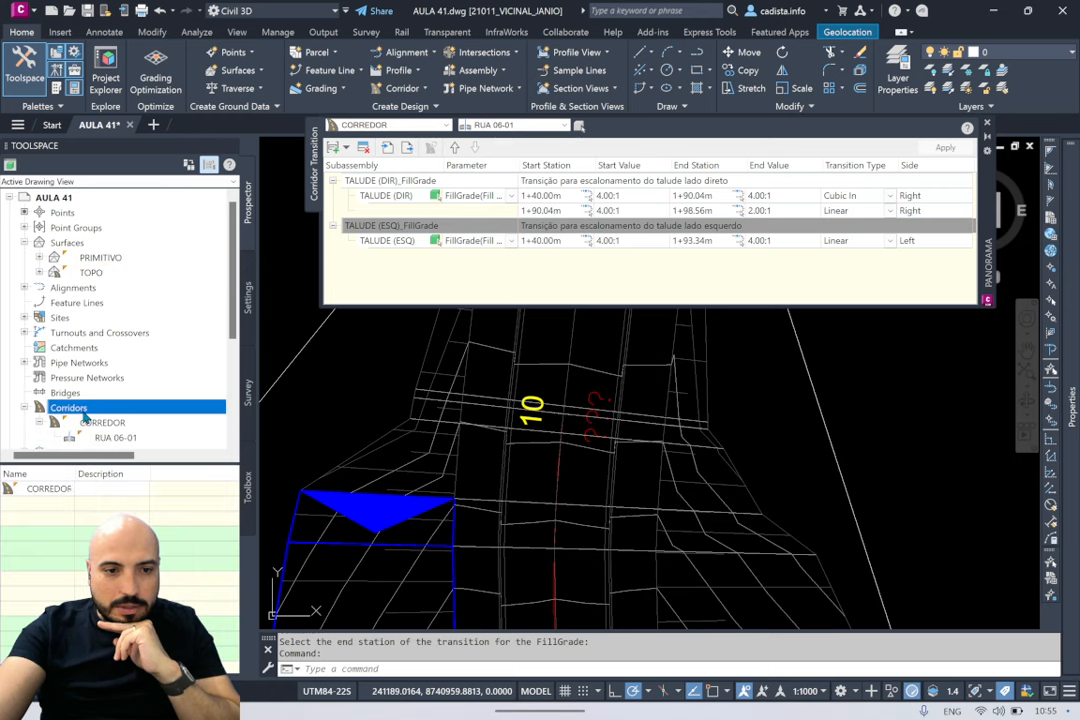
{"action": "right_click", "coordinate": [104, 424]}
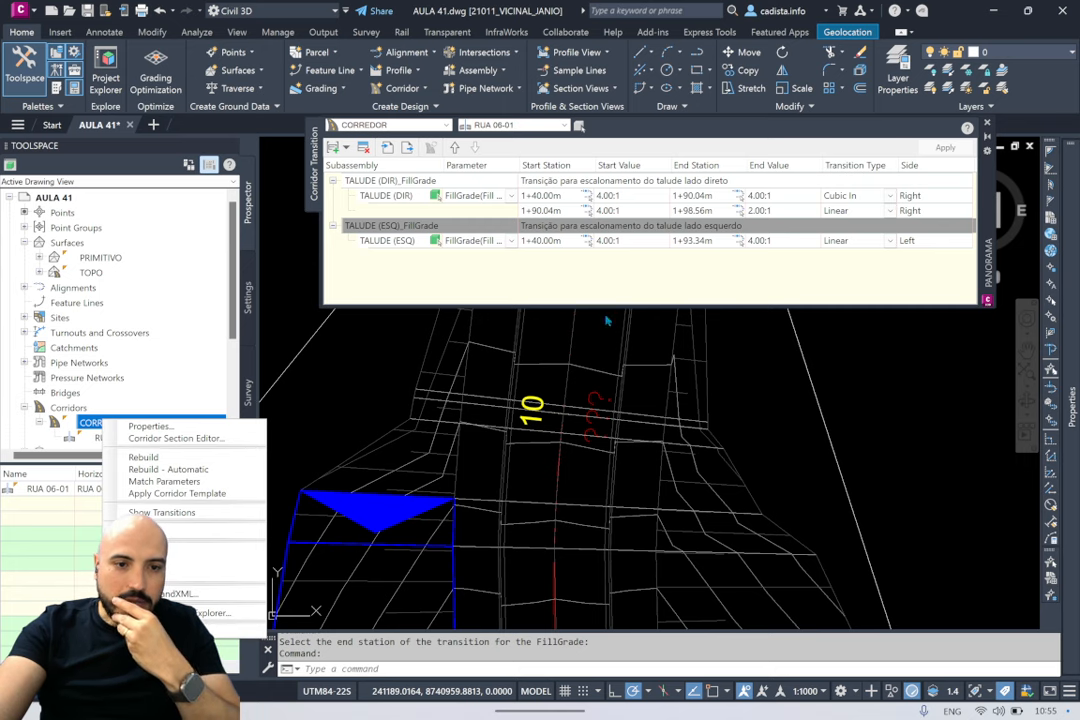
{"action": "left_click", "coordinate": [160, 512]}
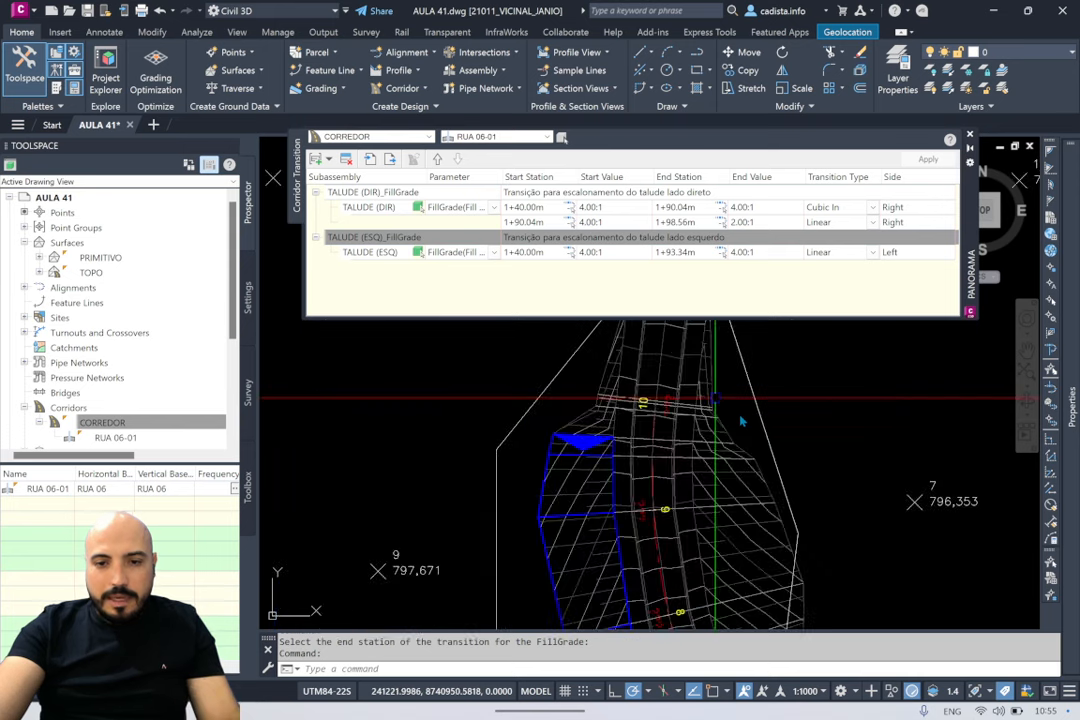
{"action": "left_click", "coordinate": [970, 135]}
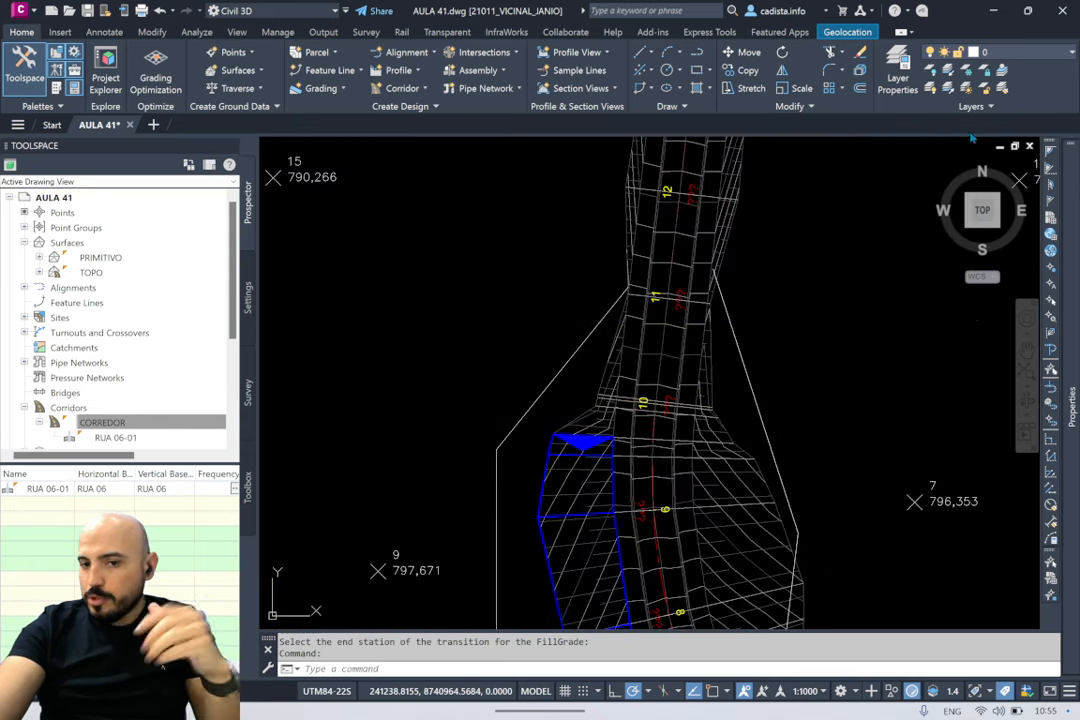
{"action": "mouse_move", "coordinate": [755, 440]}
{"action": "middle_mouse_down"}
{"action": "mouse_move", "coordinate": [770, 235]}
{"action": "mouse_move", "coordinate": [765, 255]}
{"action": "middle_mouse_up"}
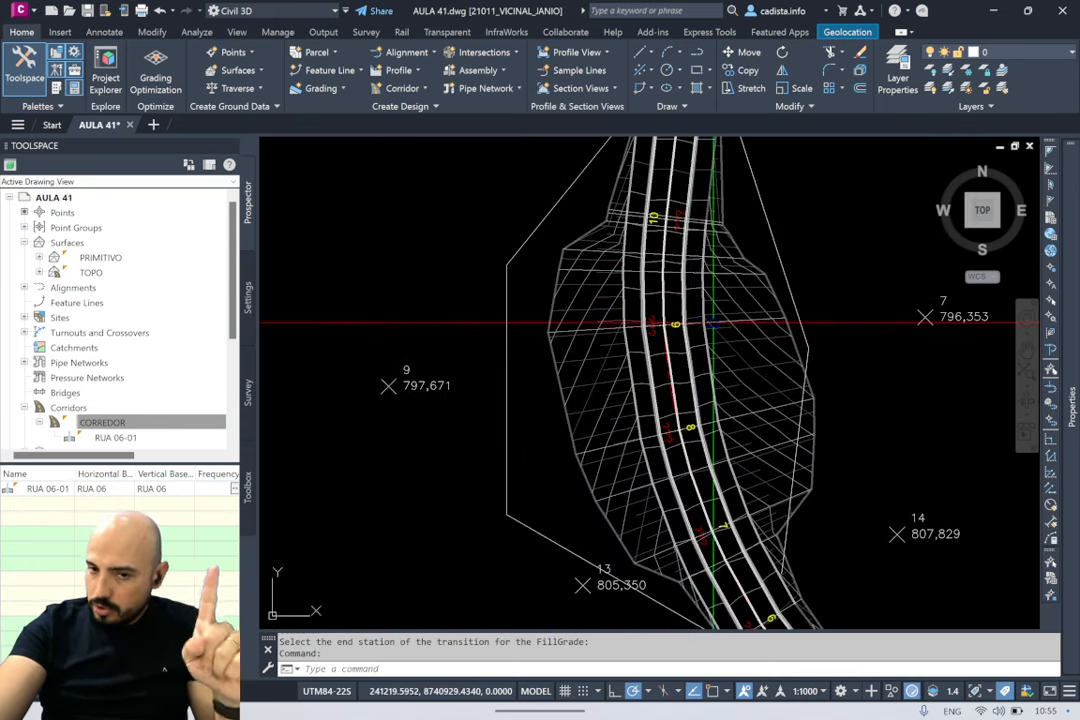
{"action": "scroll", "coordinate": [665, 405], "scroll_direction": "up", "scroll_amount": 2}
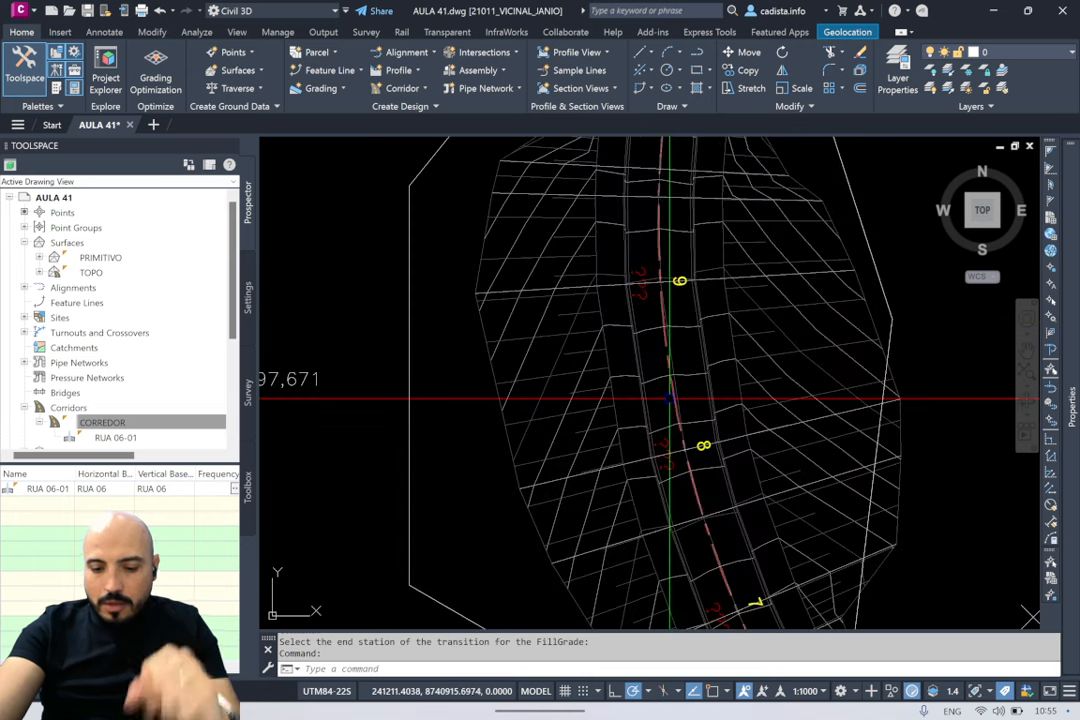
{"action": "type", "text": "plk"}
{"action": "key", "text": "Return"}
{"action": "scroll", "coordinate": [650, 300], "scroll_direction": "down", "scroll_amount": 5}
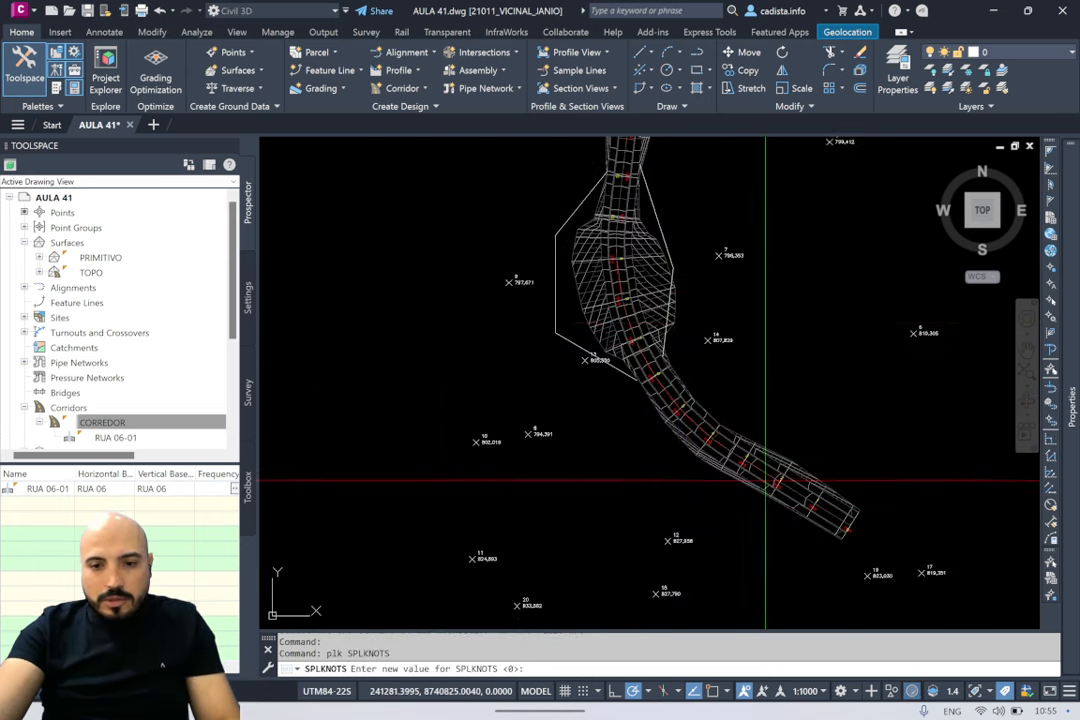
{"action": "scroll", "coordinate": [765, 450], "scroll_direction": "up", "scroll_amount": 5}
{"action": "scroll", "coordinate": [759, 395], "scroll_direction": "down", "scroll_amount": 2}
{"action": "mouse_move", "coordinate": [759, 395]}
{"action": "middle_mouse_down"}
{"action": "mouse_move", "coordinate": [588, 306]}
{"action": "mouse_move", "coordinate": [632, 331]}
{"action": "middle_mouse_up"}
{"action": "scroll", "coordinate": [655, 340], "scroll_direction": "up", "scroll_amount": 4}
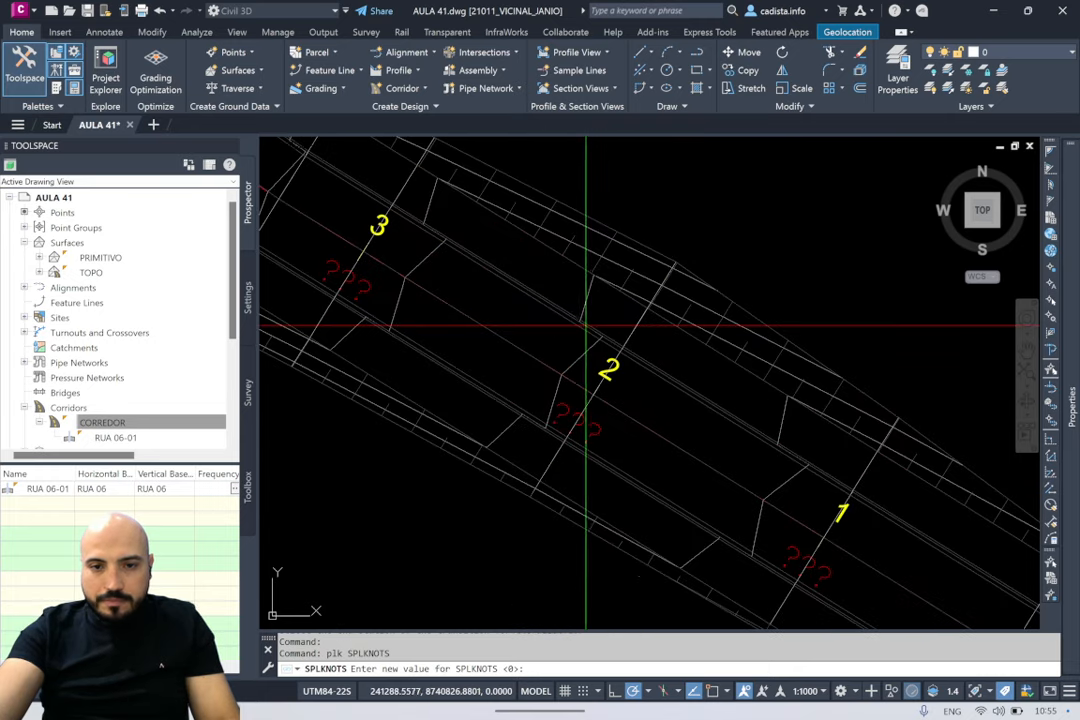
{"action": "scroll", "coordinate": [586, 325], "scroll_direction": "down", "scroll_amount": 2}
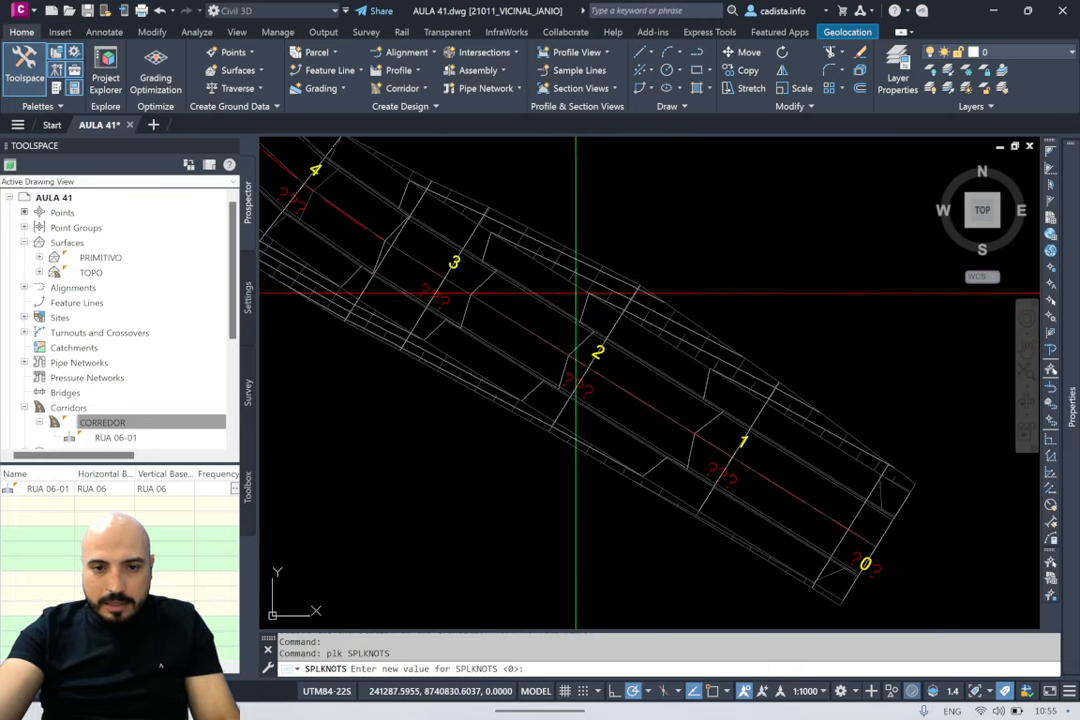
{"action": "key", "text": "Escape"}
{"action": "type", "text": "pl"}
{"action": "key", "text": "Return"}
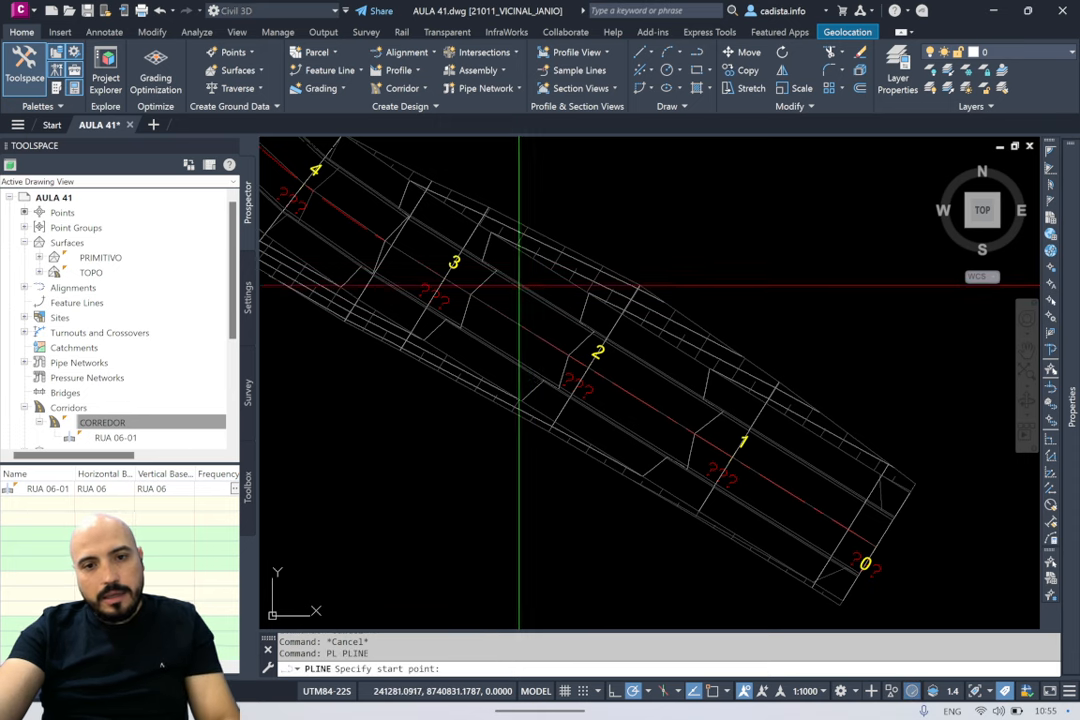
{"action": "left_click", "coordinate": [550, 286]}
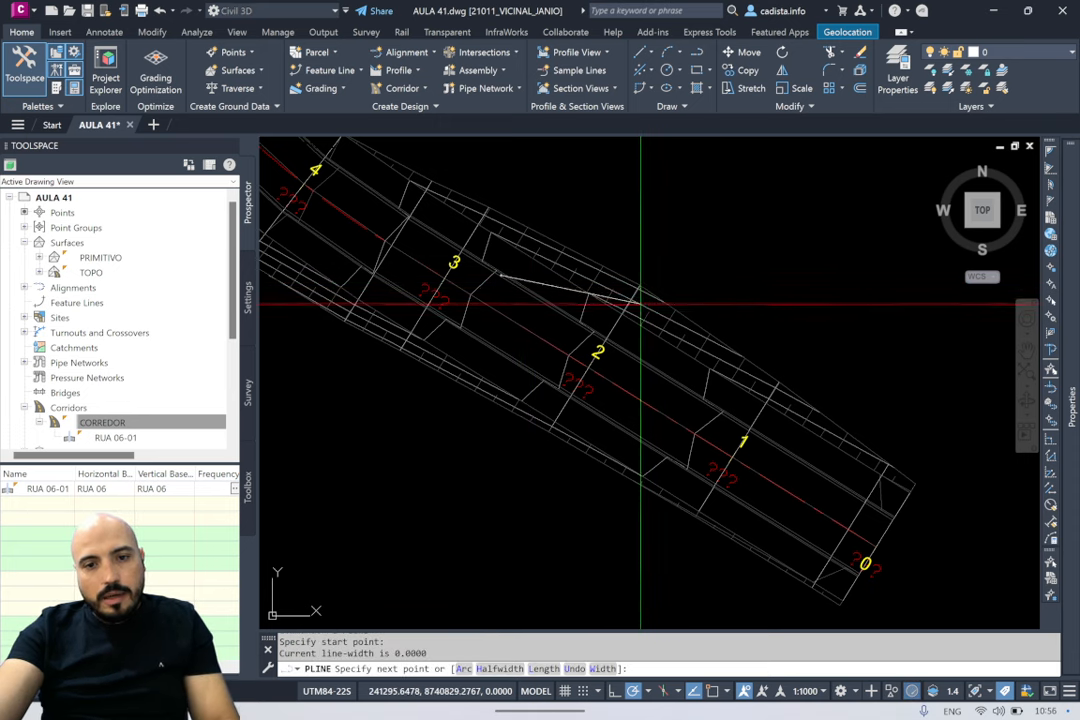
{"action": "key", "text": "Escape"}
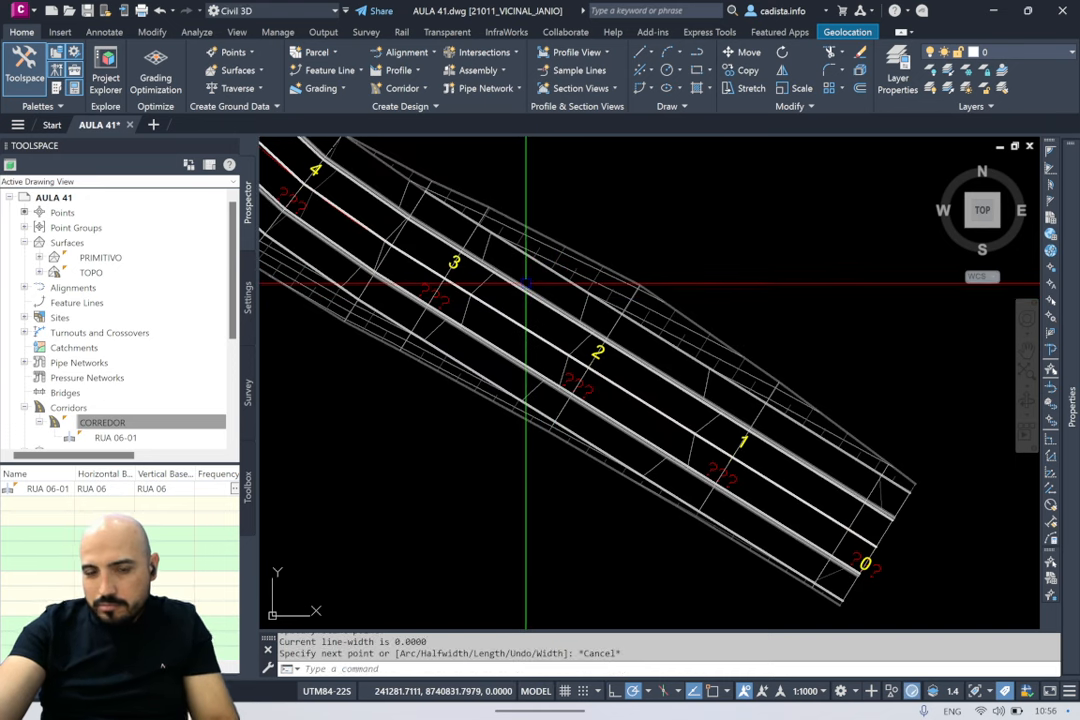
Step: Add a Width transition for the PAV (DIR) subassembly to the transitions of CORREDOR, without picking its start station
{"action": "left_click", "coordinate": [536, 296]}
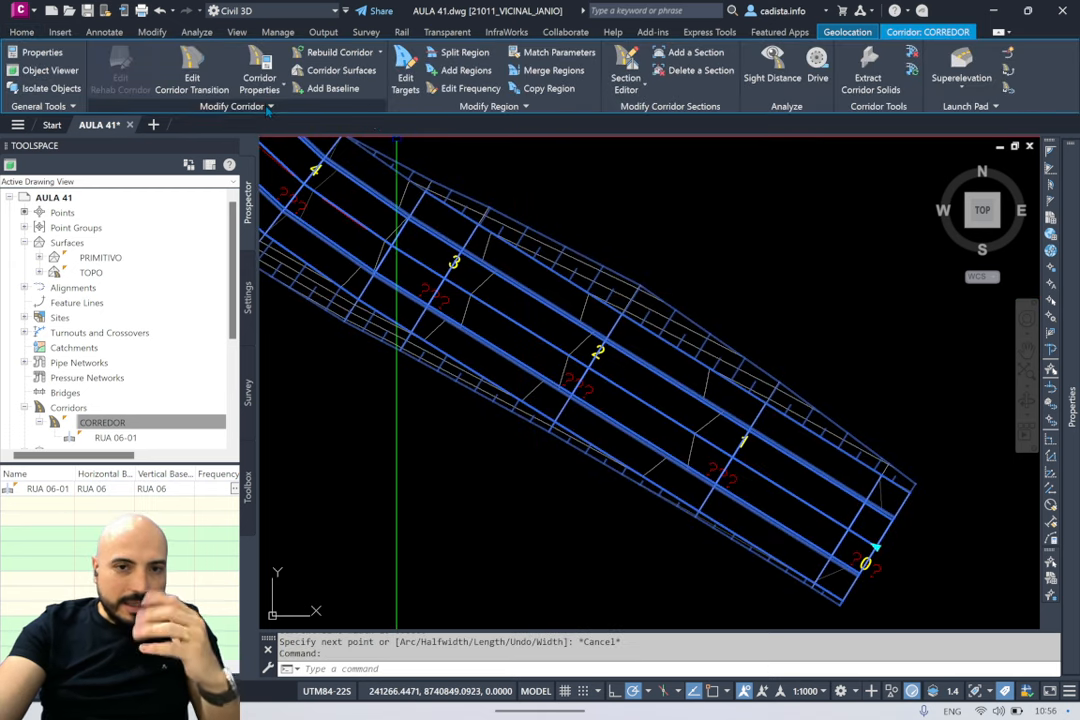
{"action": "left_click", "coordinate": [192, 78]}
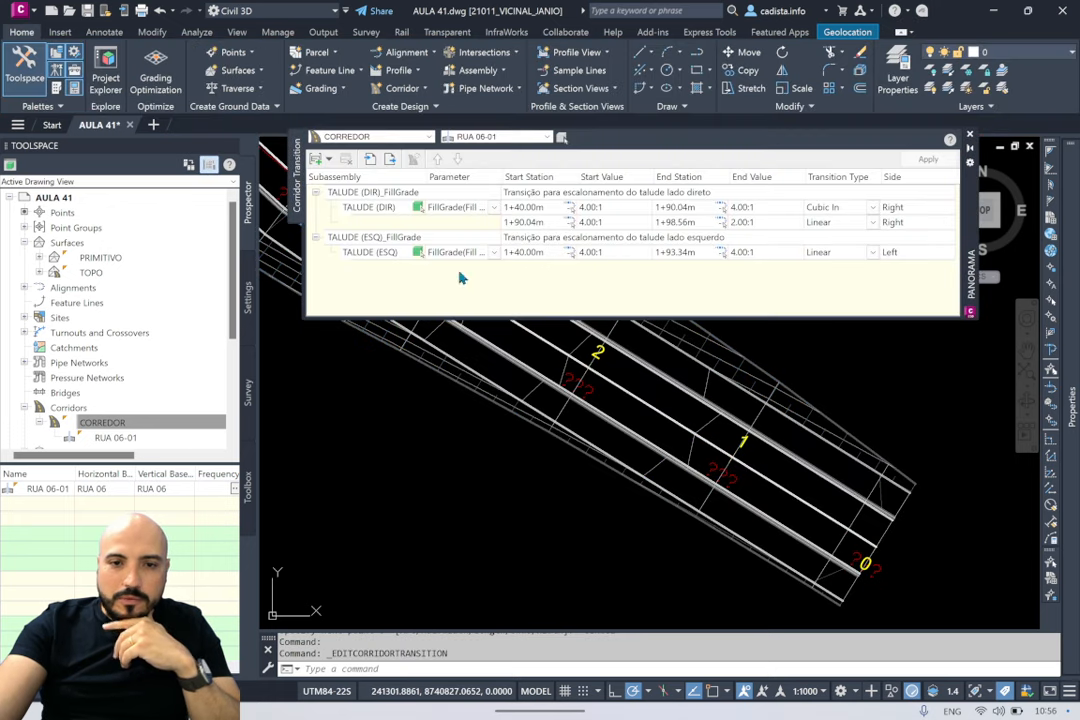
{"action": "left_click", "coordinate": [316, 159]}
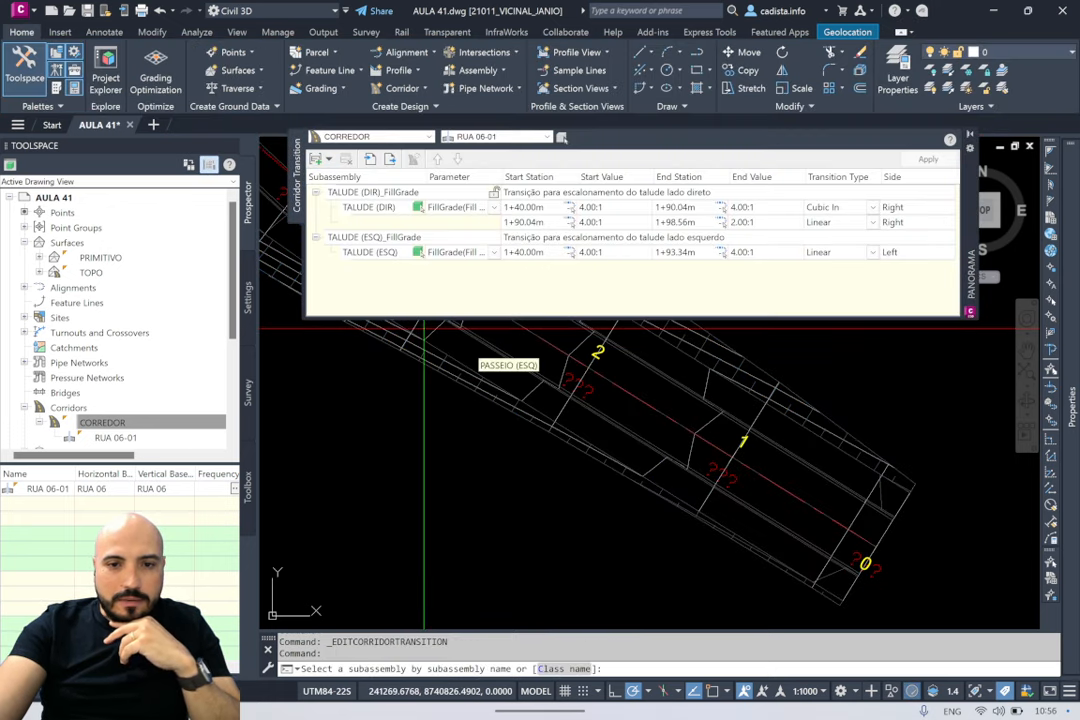
{"action": "middle_click_drag", "start_coordinate": [650, 398], "coordinate": [794, 541]}
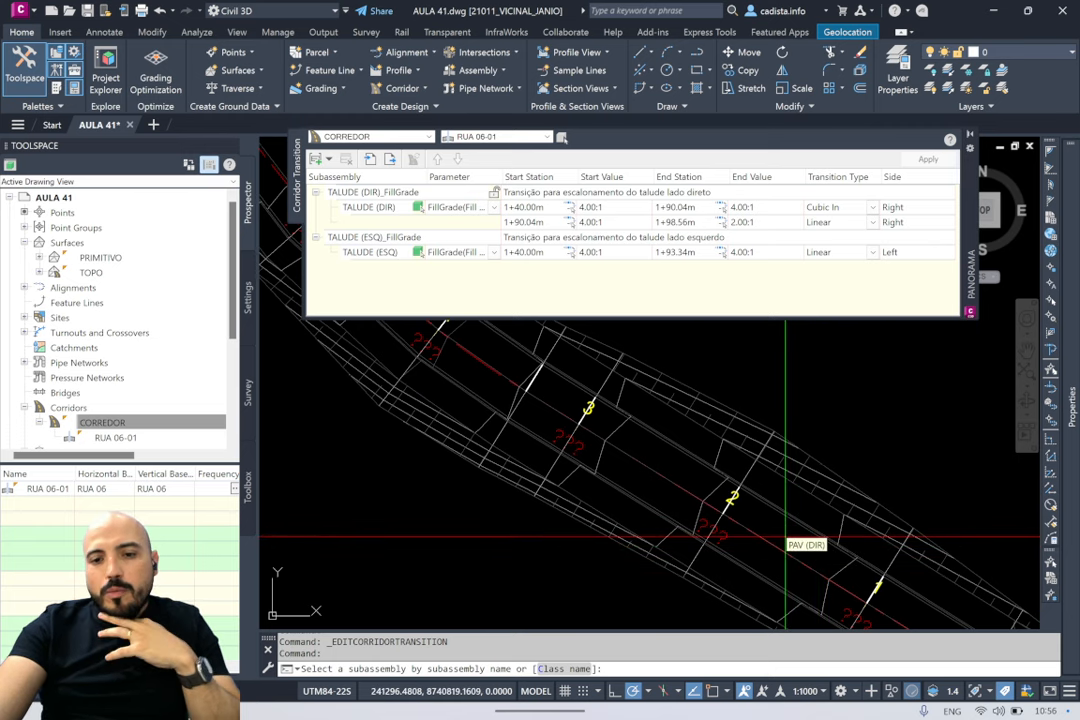
{"action": "left_click", "coordinate": [785, 538]}
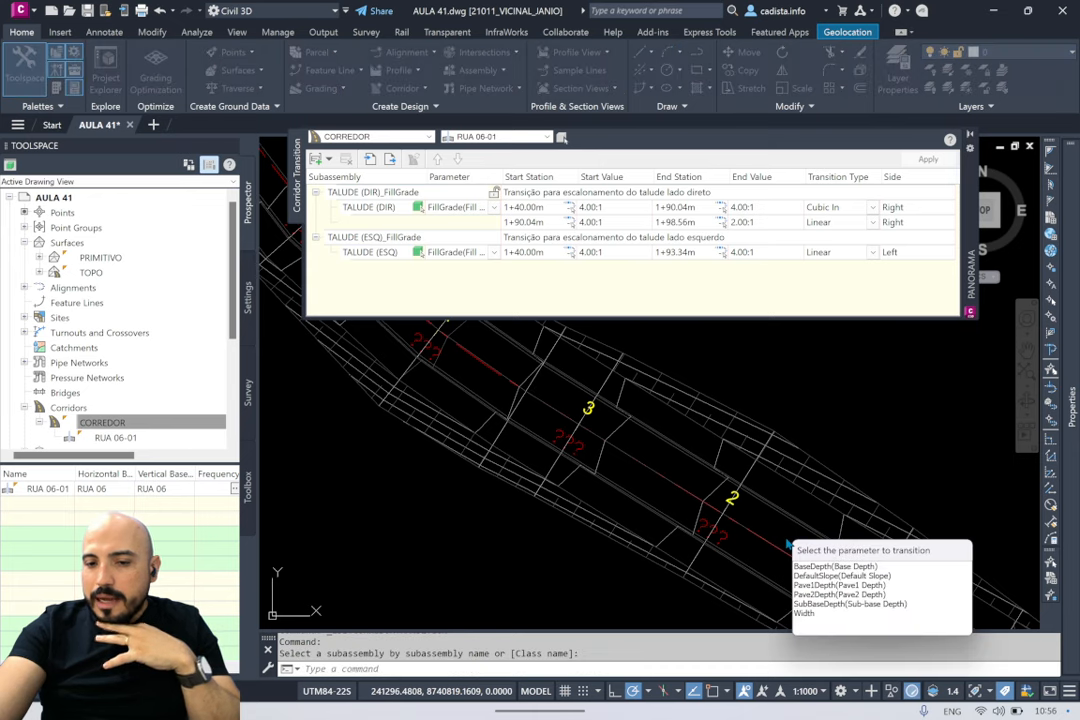
{"action": "left_click_drag", "start_coordinate": [850, 551], "coordinate": [699, 338]}
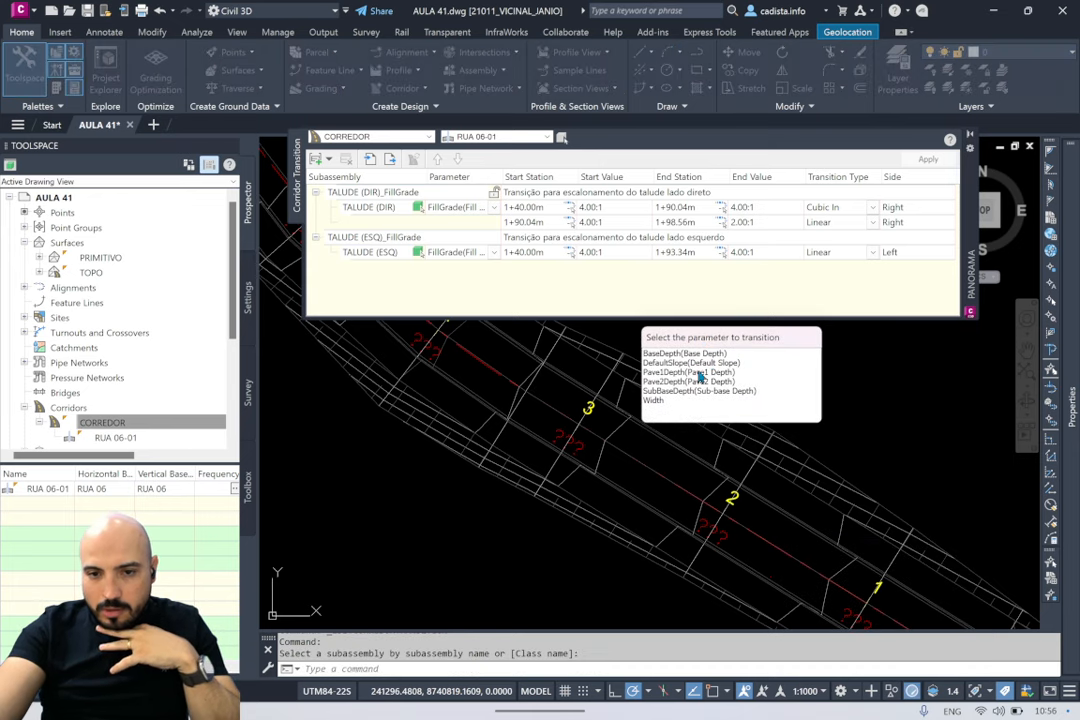
{"action": "left_click", "coordinate": [655, 401]}
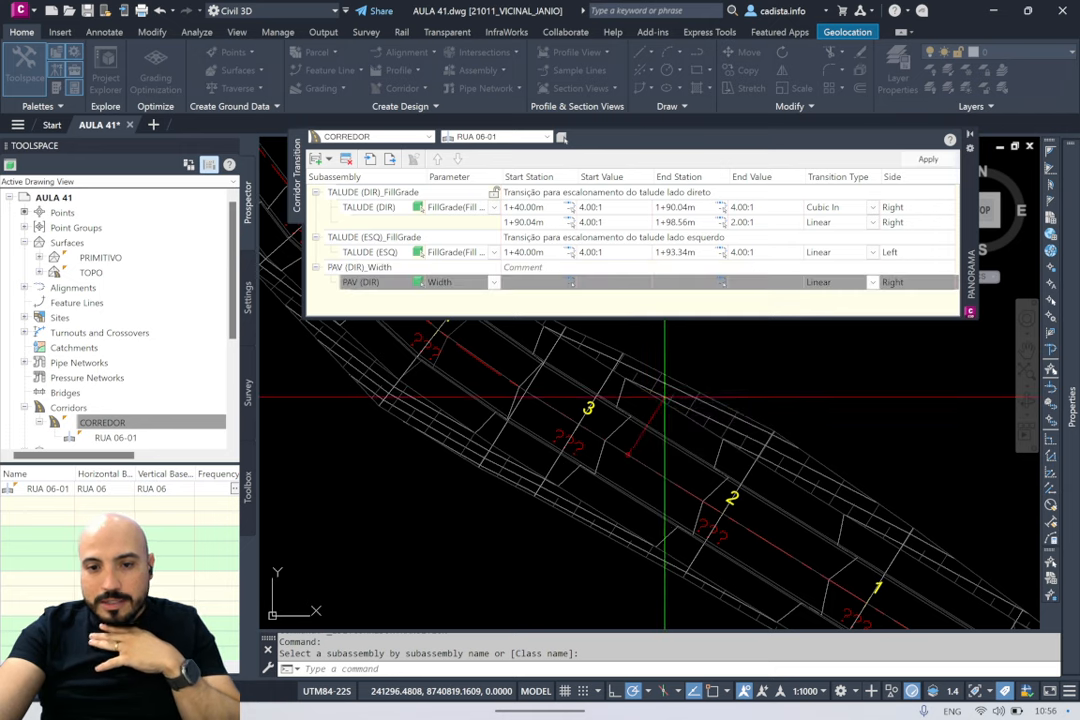
{"action": "key", "text": "Escape"}
Step: Review the parameters available for the PAV (DIR) transition, and change its parameter to DefaultSlope
{"action": "left_click", "coordinate": [497, 283]}
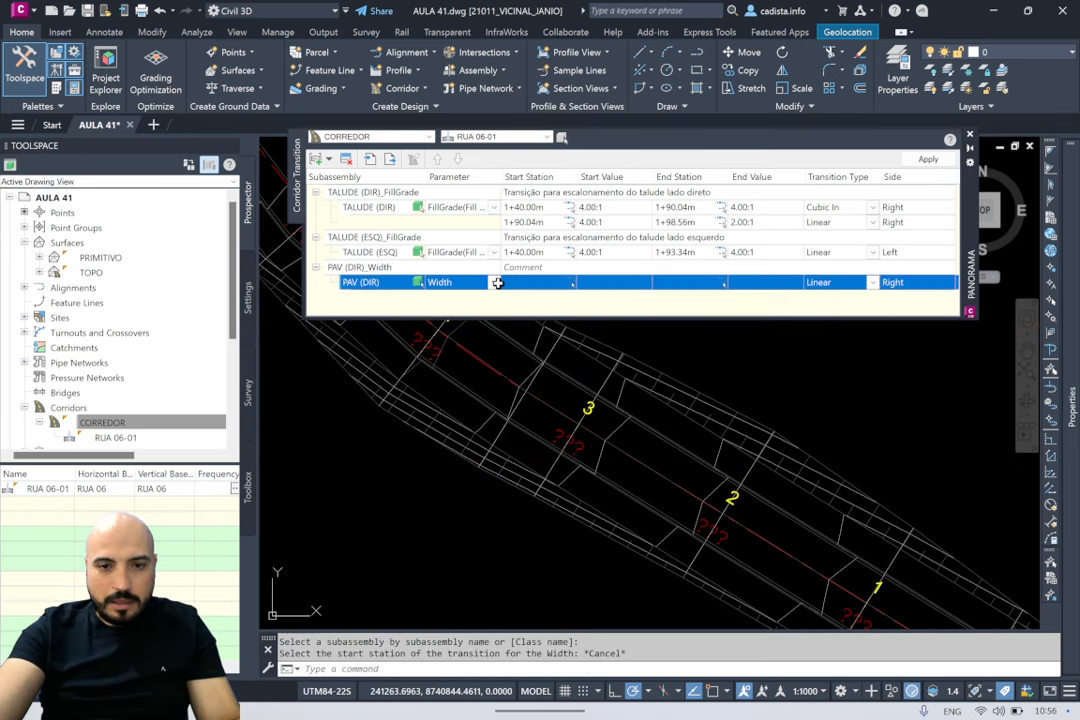
{"action": "left_click", "coordinate": [497, 283]}
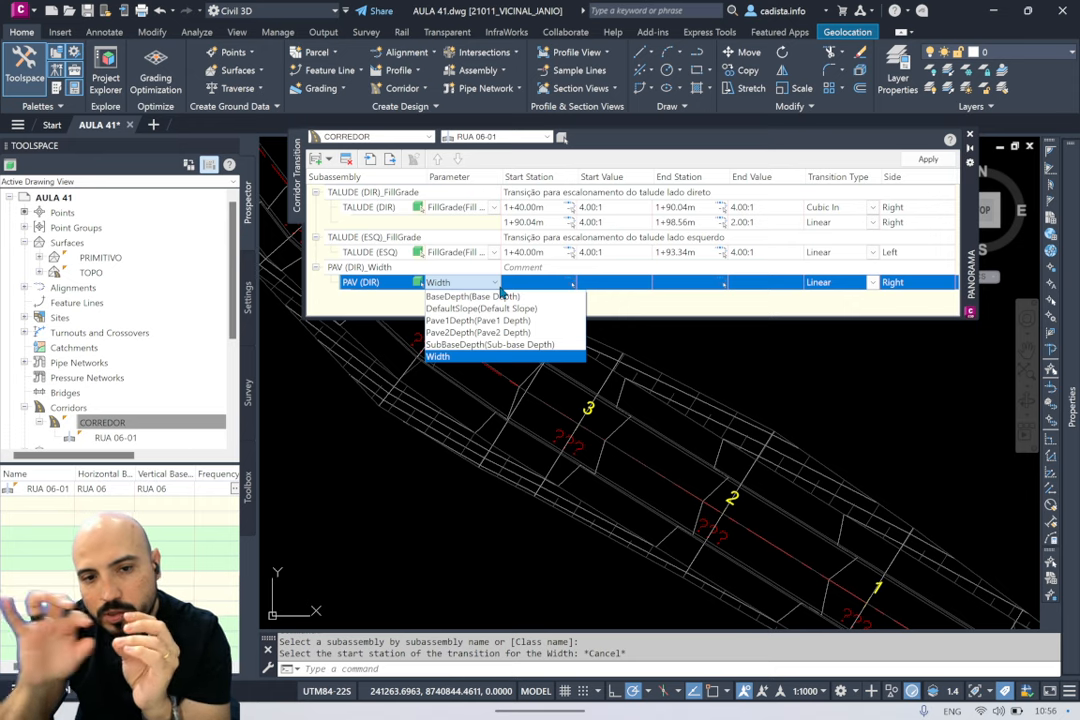
{"action": "left_click", "coordinate": [486, 358]}
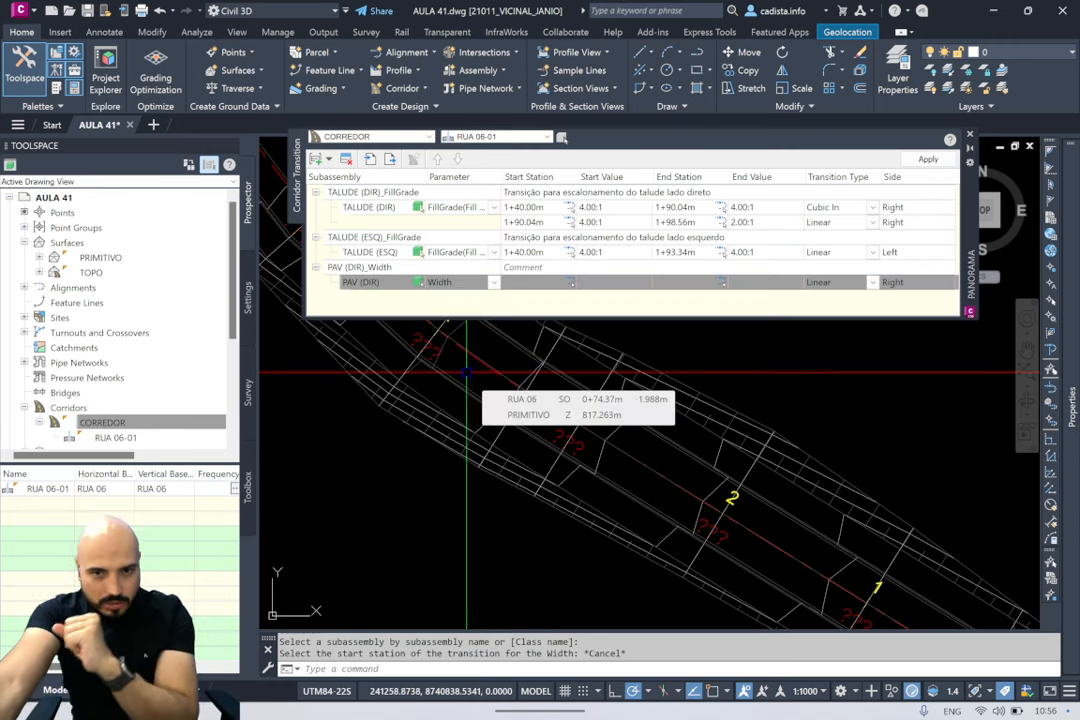
{"action": "left_click", "coordinate": [460, 282]}
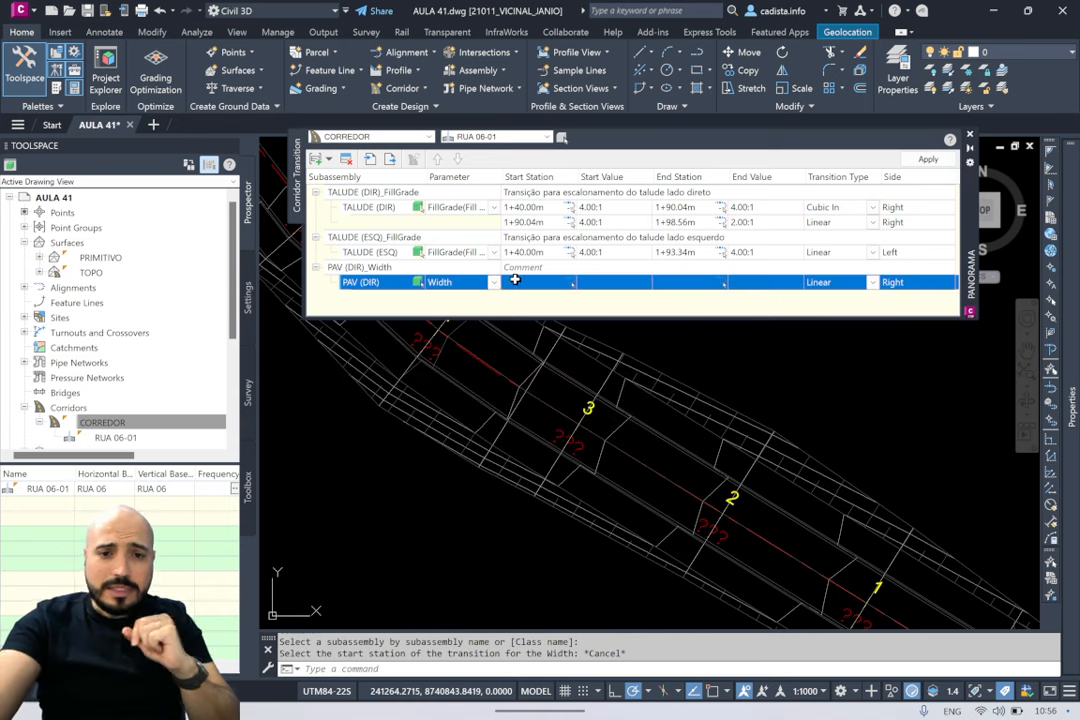
{"action": "left_click", "coordinate": [492, 282]}
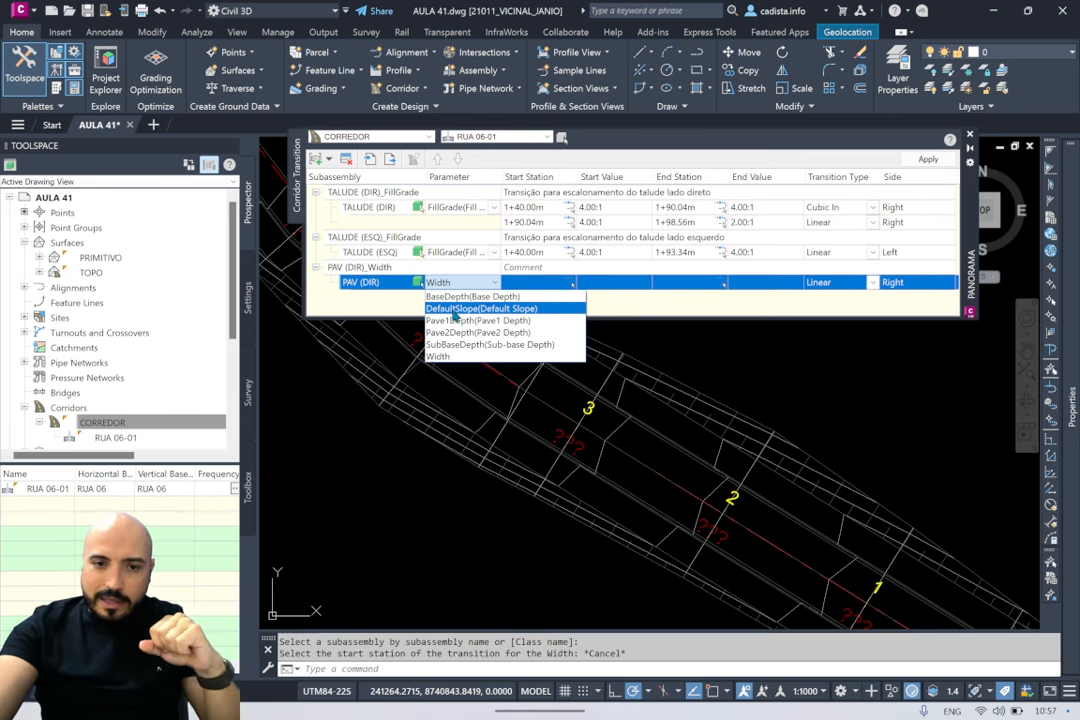
{"action": "left_click", "coordinate": [455, 309]}
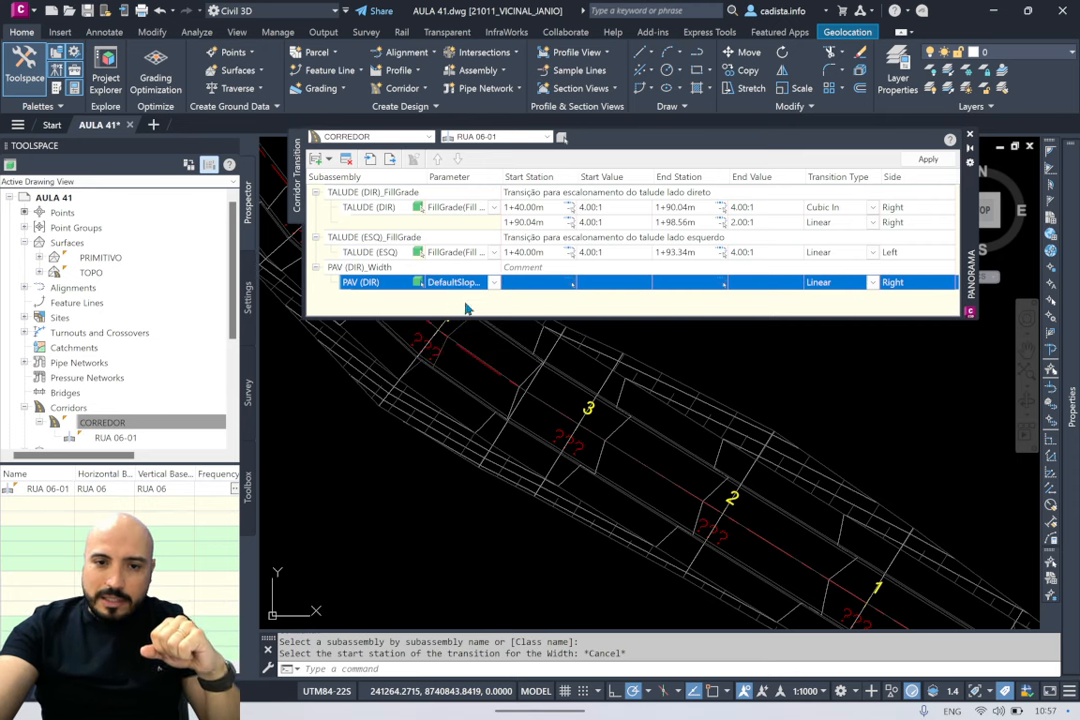
Step: Set the PAV (DIR) DefaultSlope transition to run from station 0+30.00 m to station 0+70.00 m
{"action": "left_click", "coordinate": [566, 283]}
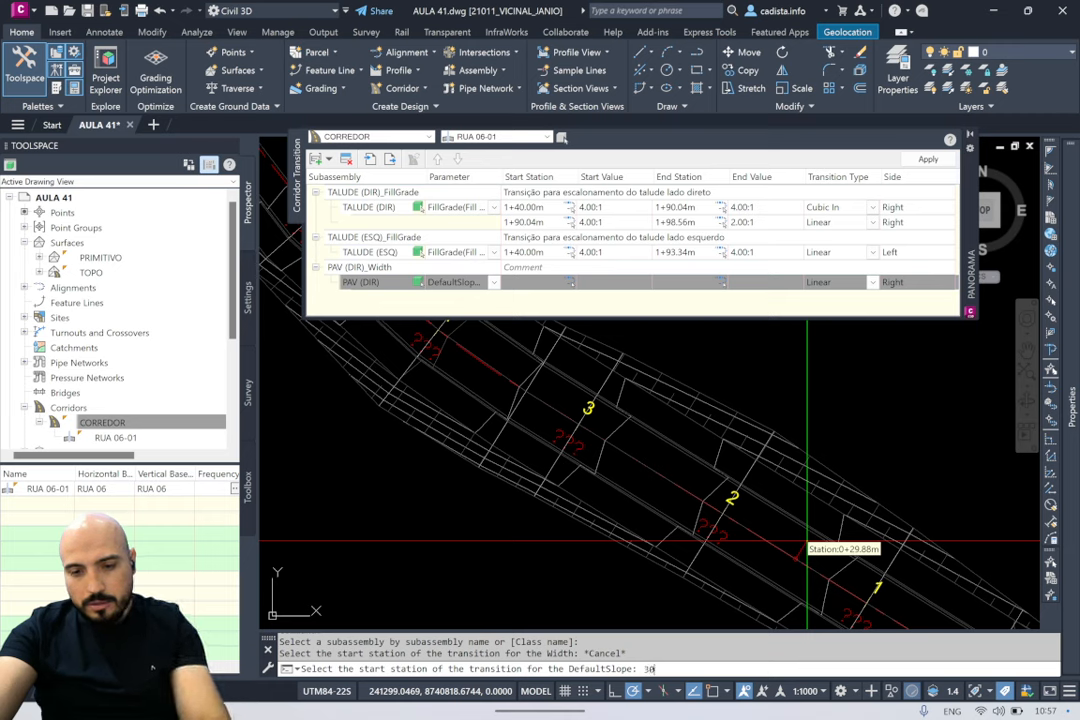
{"action": "type", "text": "30"}
{"action": "key", "text": "Return"}
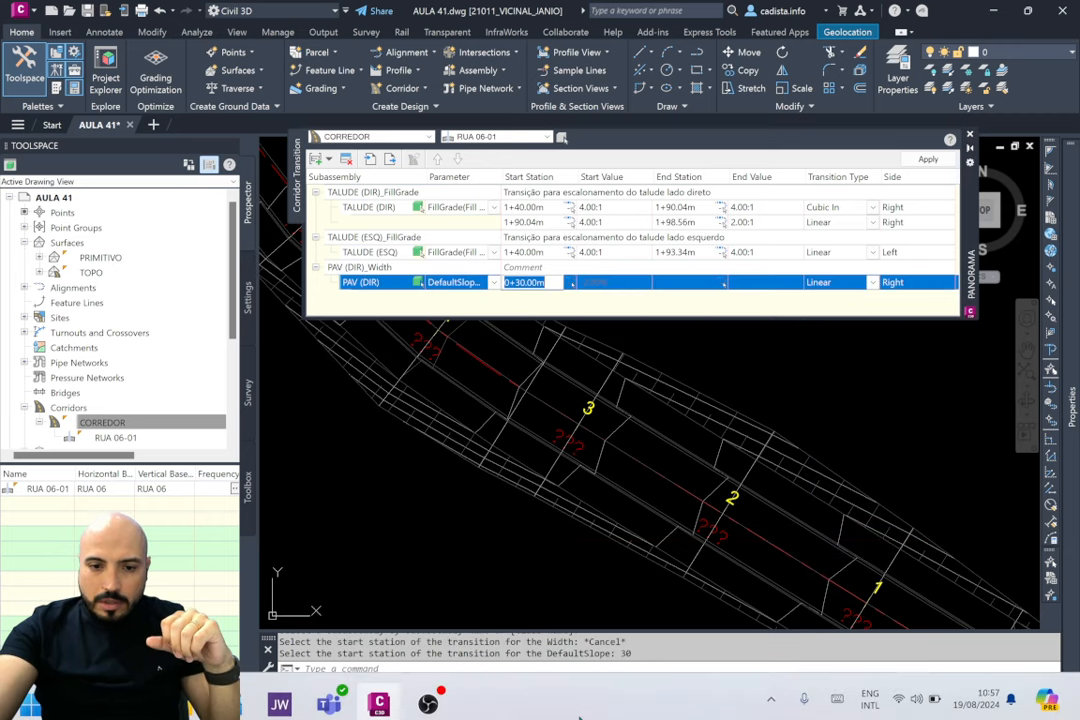
{"action": "left_click", "coordinate": [600, 207]}
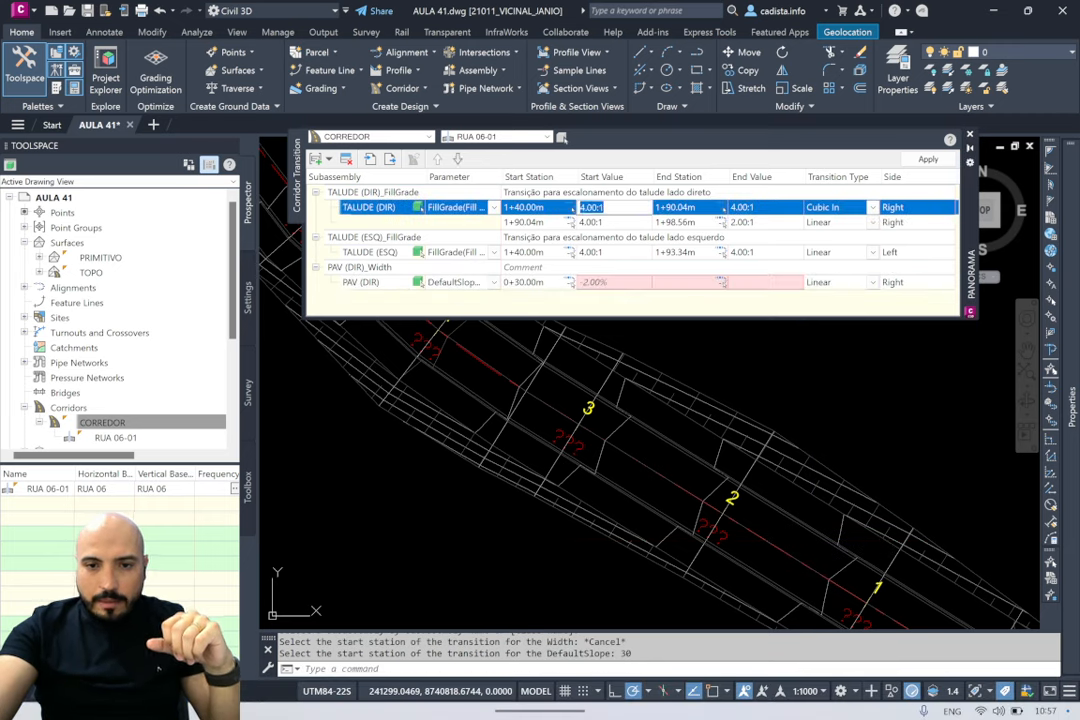
{"action": "left_click", "coordinate": [691, 281]}
{"action": "left_click", "coordinate": [720, 282]}
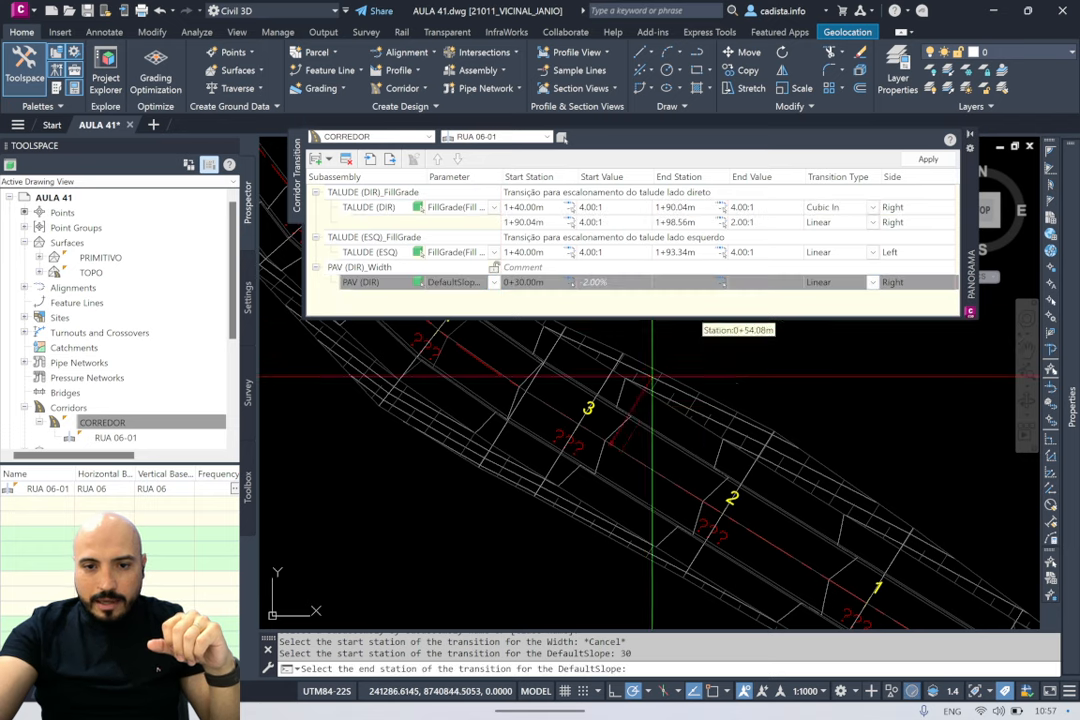
{"action": "middle_click_drag", "start_coordinate": [532, 393], "coordinate": [608, 461]}
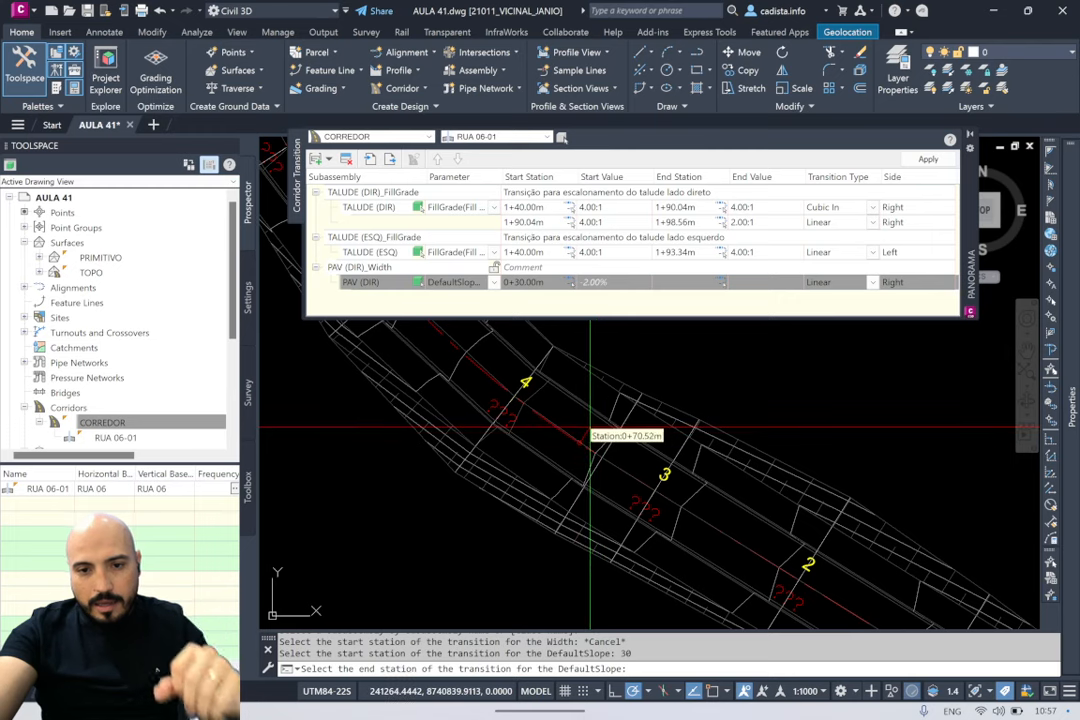
{"action": "type", "text": "70"}
{"action": "key", "text": "Return"}
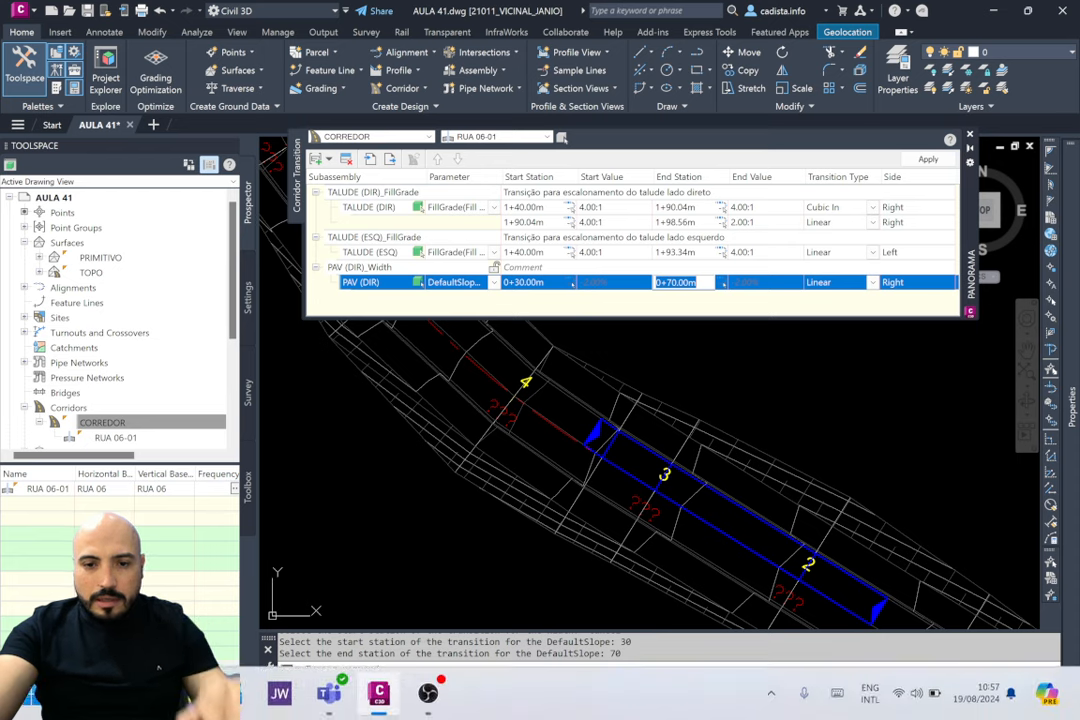
{"action": "key", "text": "Return"}
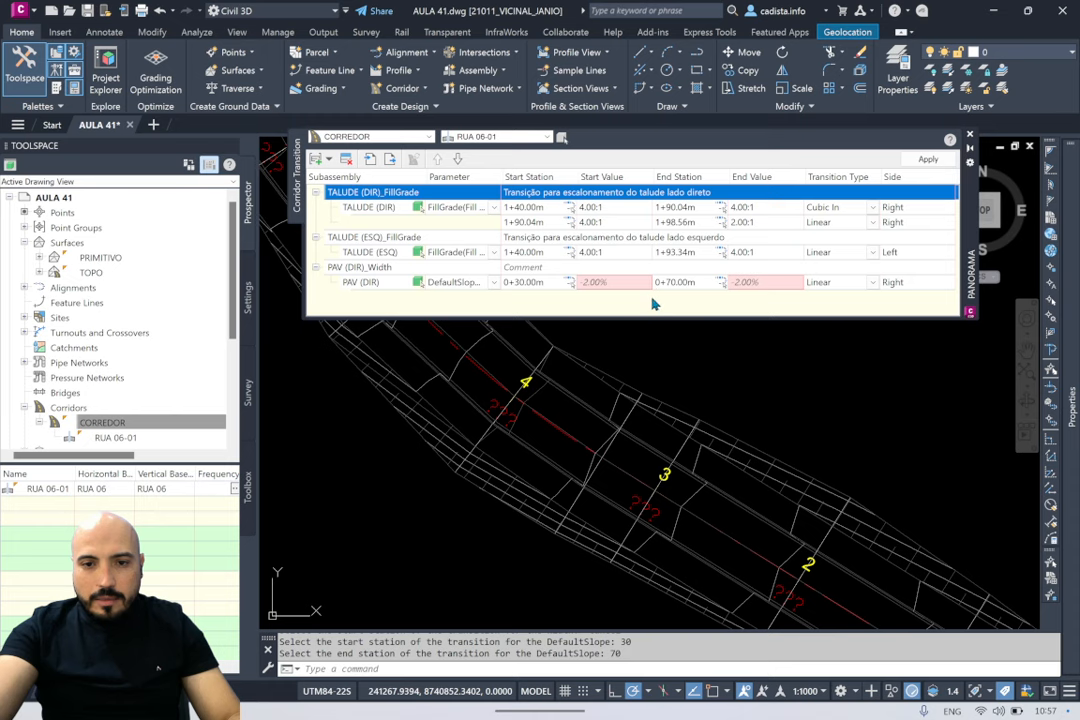
Step: Set the PAV (DIR) transition's start and end values to 1.00%, and apply the changes to the corridor
{"action": "left_click", "coordinate": [611, 281]}
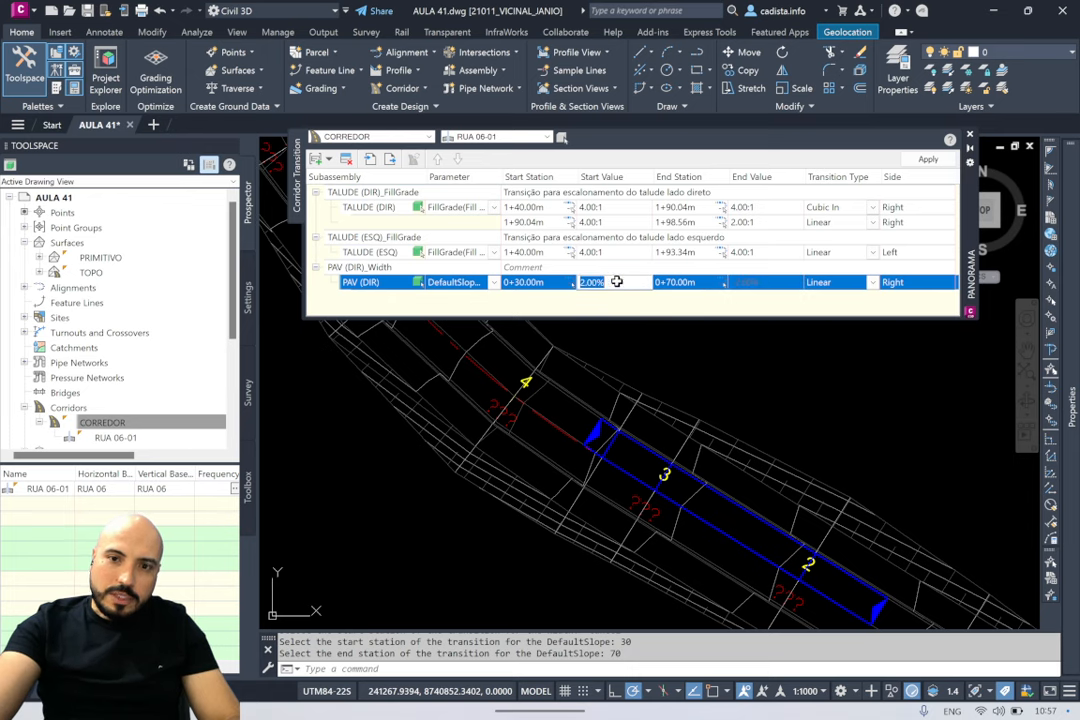
{"action": "left_click", "coordinate": [772, 287]}
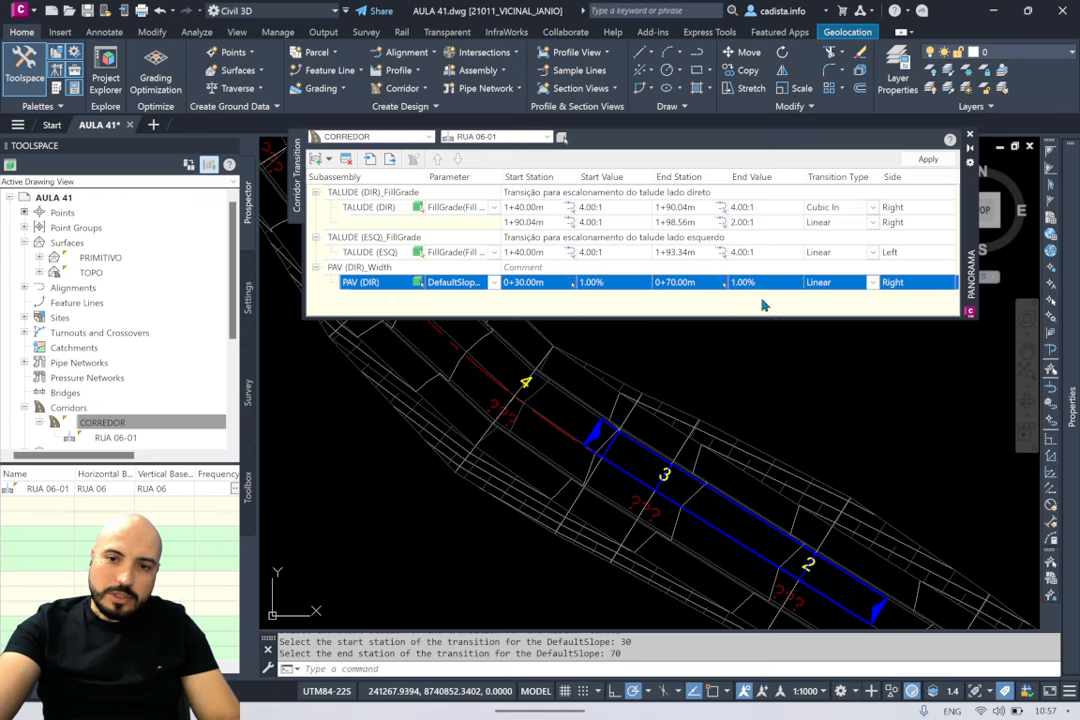
{"action": "left_click", "coordinate": [930, 162]}
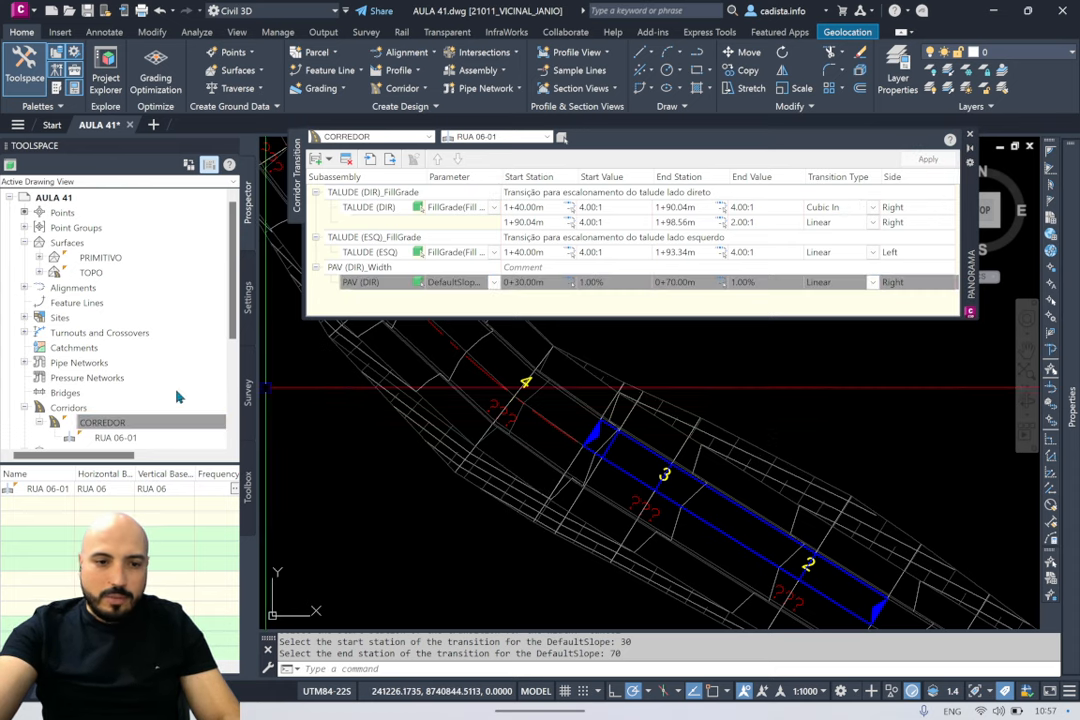
Step: Rebuild the TOPO surface and change its style to CURVAS 0.10m
{"action": "right_click", "coordinate": [95, 273]}
{"action": "left_click", "coordinate": [166, 327]}
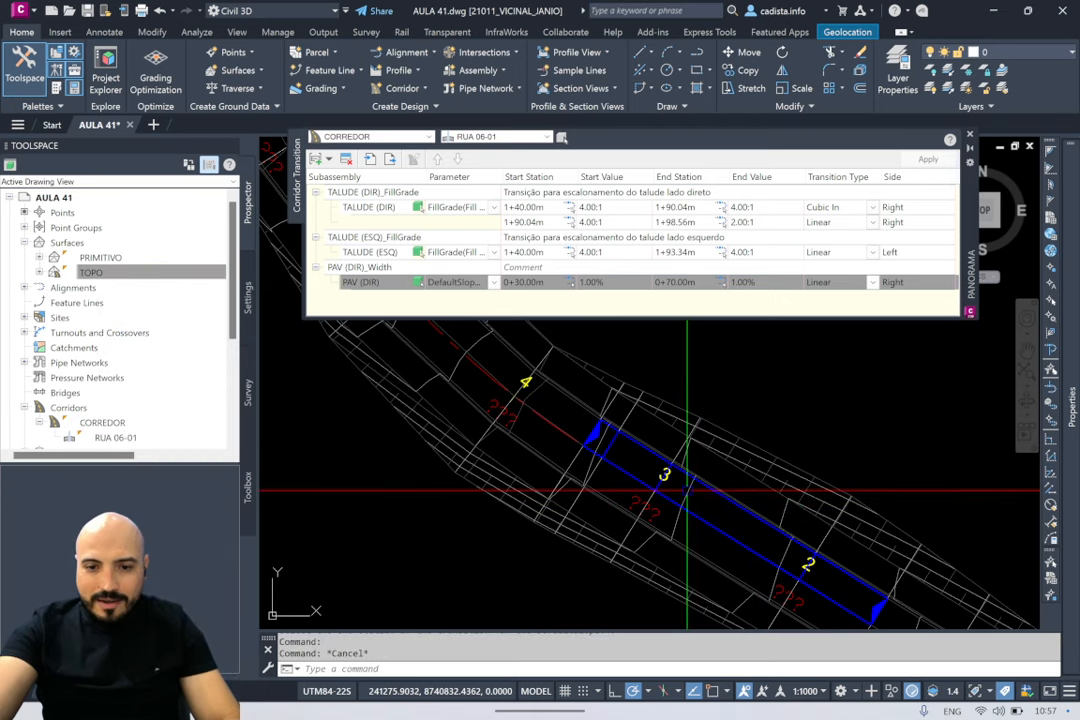
{"action": "middle_click_drag", "start_coordinate": [726, 508], "coordinate": [600, 400]}
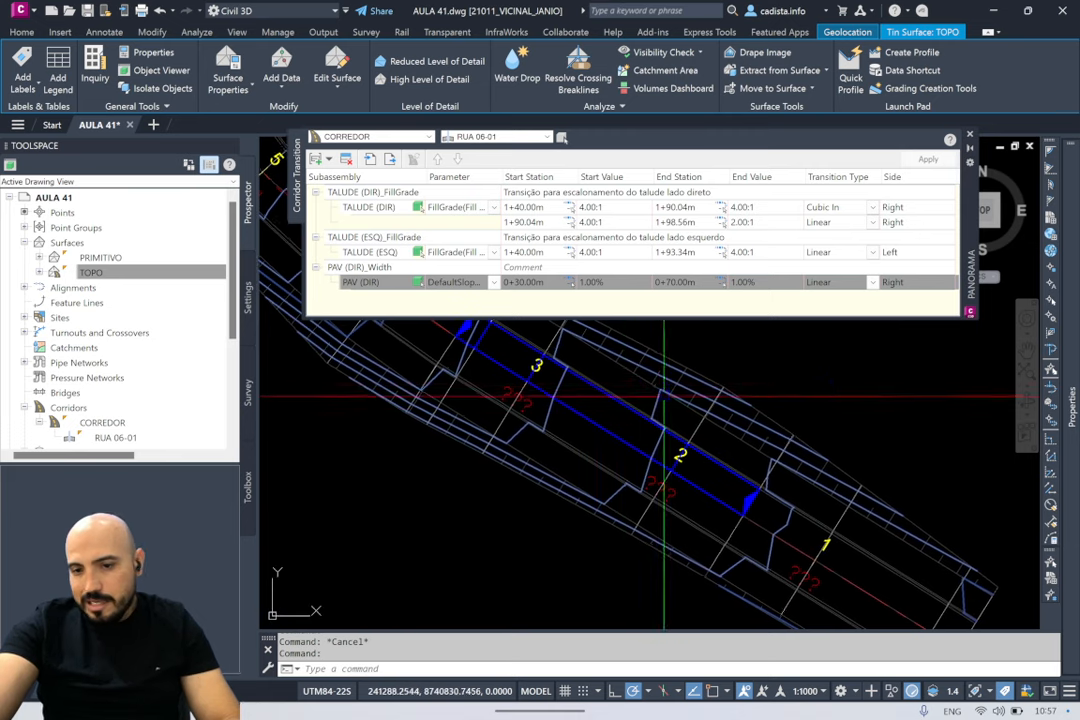
{"action": "mouse_move", "coordinate": [1071, 405]}
{"action": "left_click", "coordinate": [902, 211]}
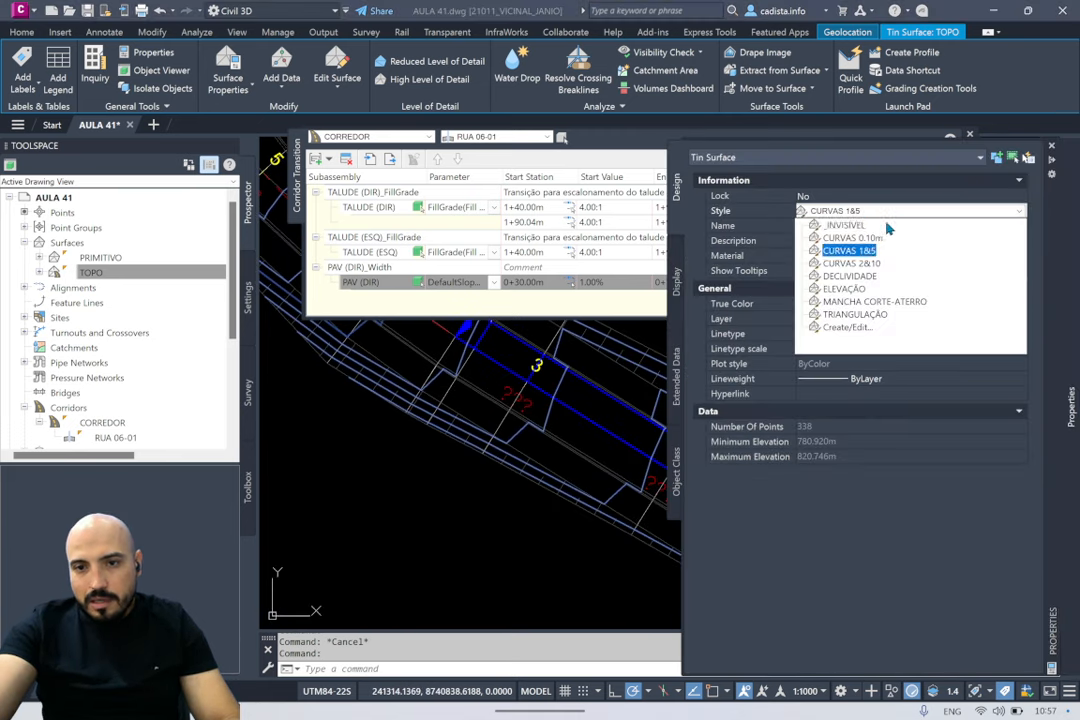
{"action": "left_click", "coordinate": [875, 241]}
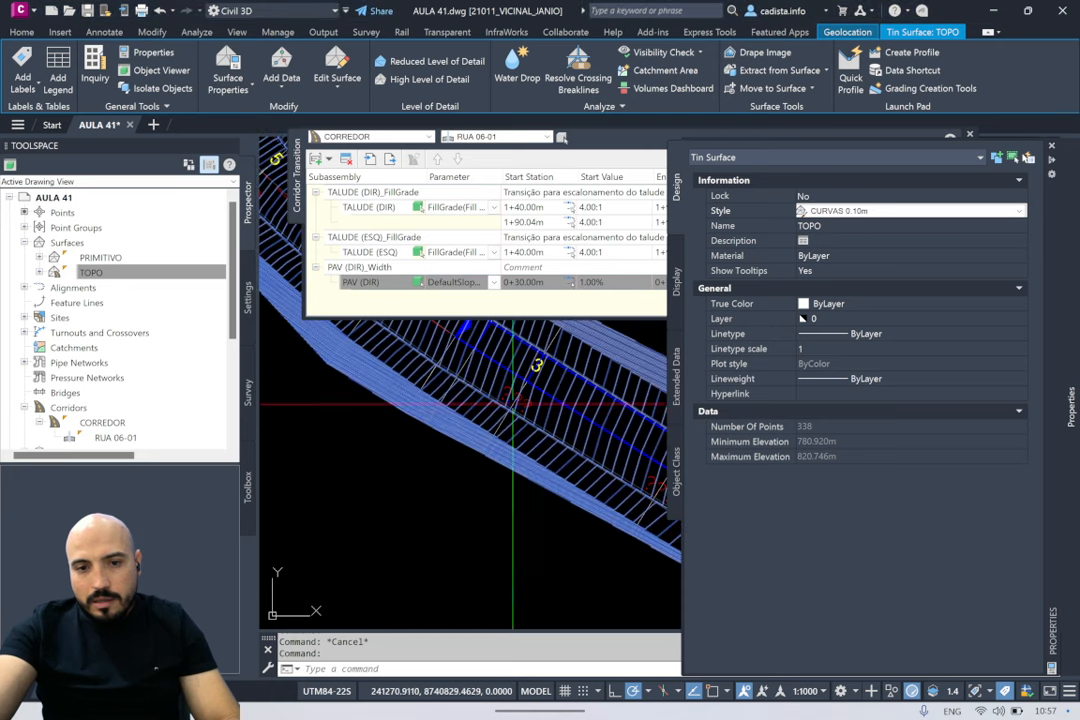
Step: Run a Water Drop analysis on the TOPO surface with 2D polyline paths on layer 0, placing two drops on the pavement near station 1
{"action": "mouse_move", "coordinate": [512, 408]}
{"action": "middle_mouse_down"}
{"action": "mouse_move", "coordinate": [481, 529]}
{"action": "mouse_move", "coordinate": [555, 620]}
{"action": "mouse_move", "coordinate": [415, 492]}
{"action": "mouse_move", "coordinate": [365, 395]}
{"action": "mouse_move", "coordinate": [300, 362]}
{"action": "mouse_move", "coordinate": [400, 446]}
{"action": "middle_mouse_up"}
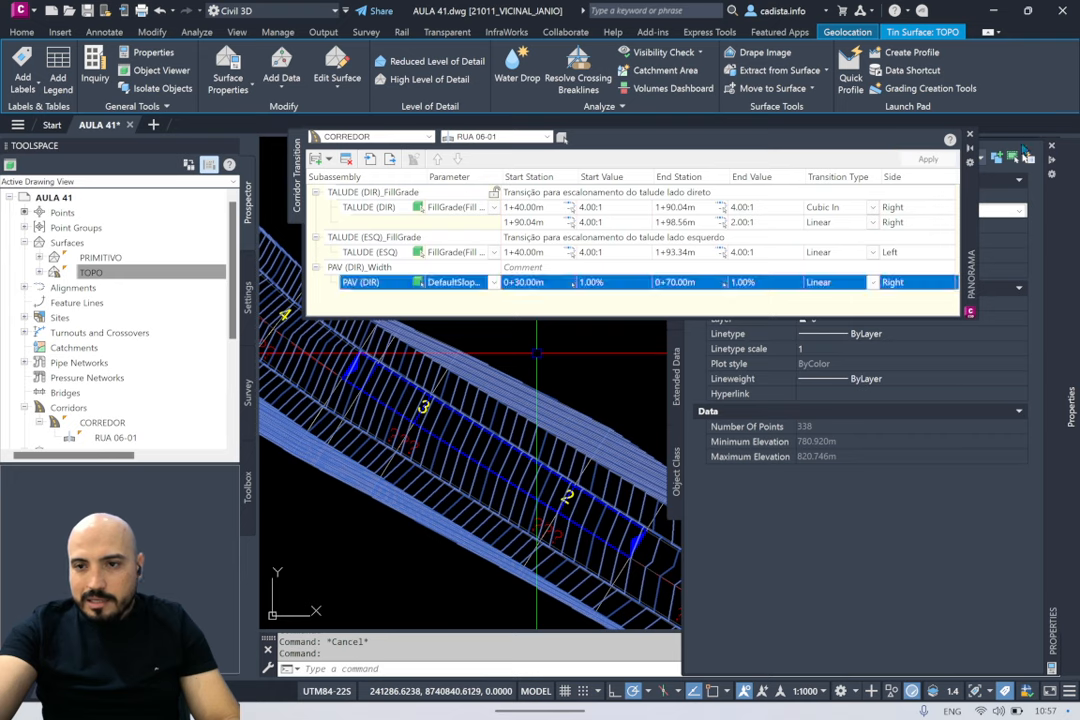
{"action": "scroll", "coordinate": [554, 527], "scroll_direction": "up", "scroll_amount": 3}
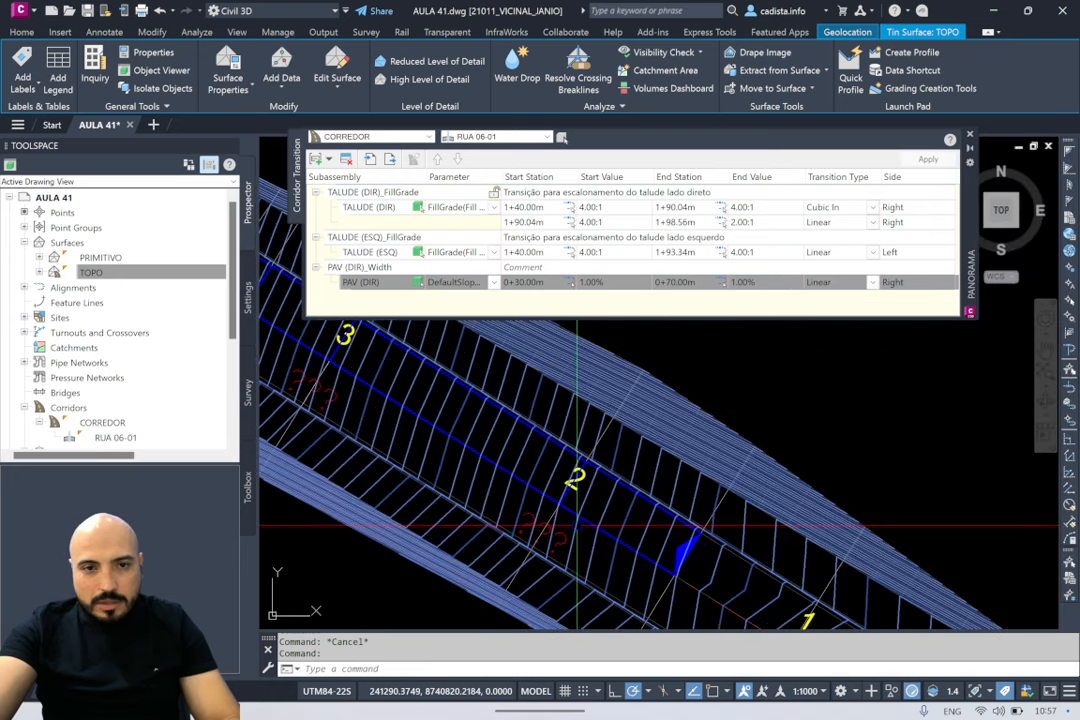
{"action": "left_click", "coordinate": [519, 90]}
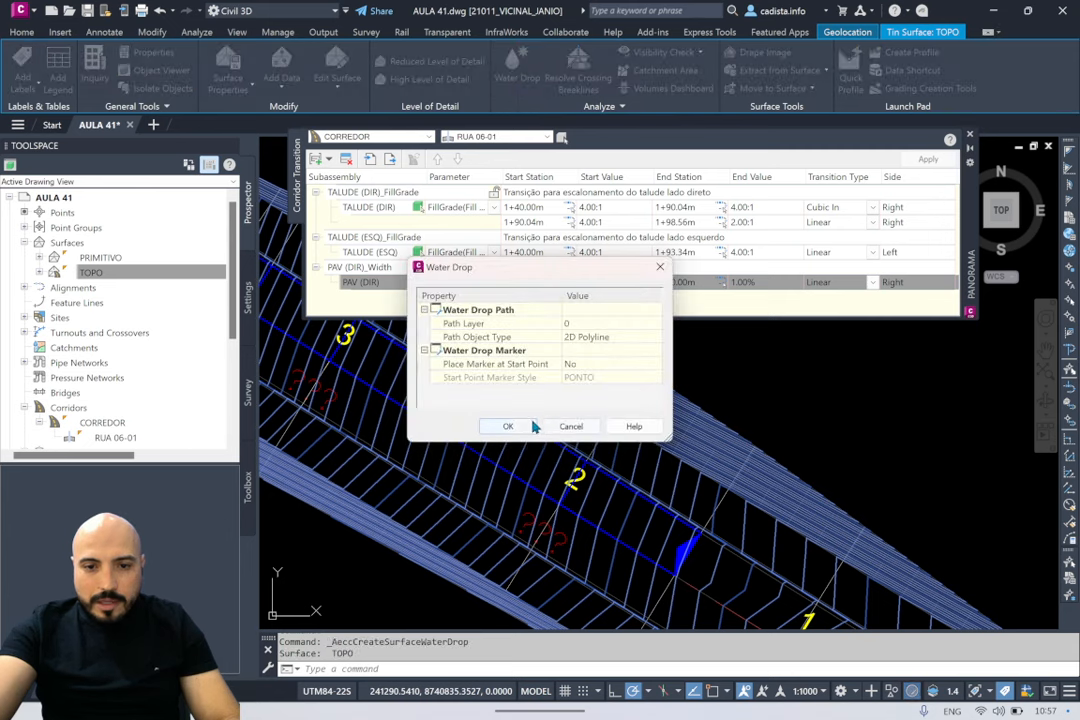
{"action": "left_click", "coordinate": [532, 425]}
{"action": "middle_click_drag", "start_coordinate": [765, 540], "coordinate": [746, 451]}
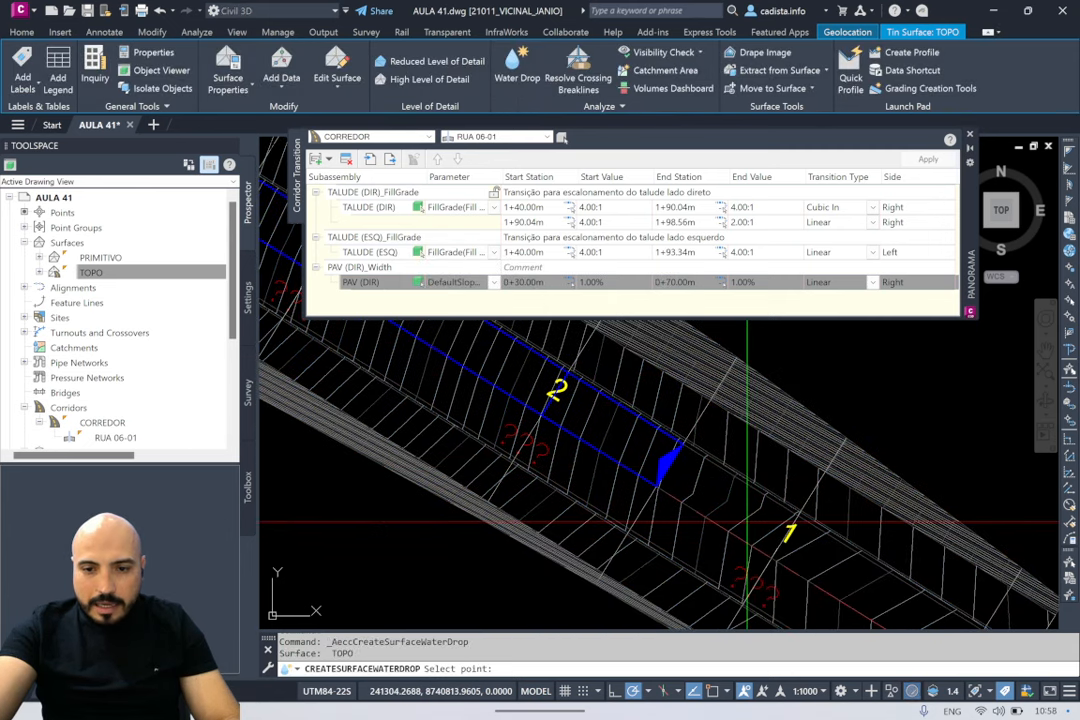
{"action": "left_click", "coordinate": [747, 521]}
{"action": "left_click", "coordinate": [771, 506]}
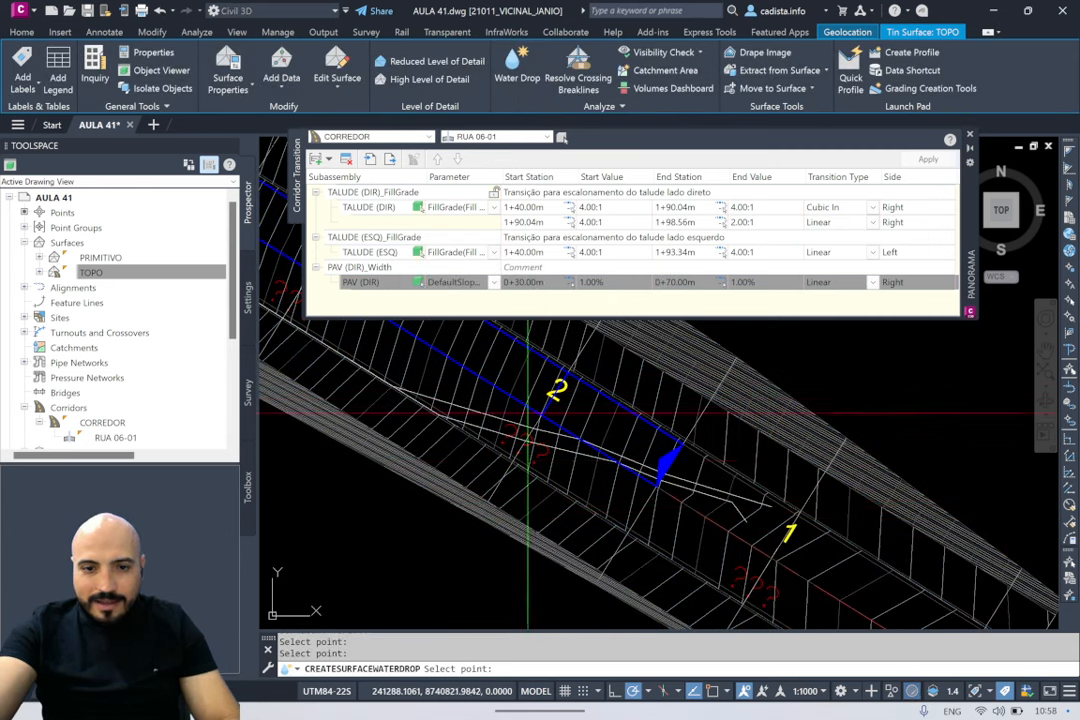
Step: Trace more water drop paths on the pavement along the transition stretch and around stations 4 and 5, ending the Water Drop command
{"action": "mouse_move", "coordinate": [528, 412]}
{"action": "middle_mouse_down"}
{"action": "mouse_move", "coordinate": [830, 628]}
{"action": "mouse_move", "coordinate": [670, 535]}
{"action": "mouse_move", "coordinate": [732, 581]}
{"action": "middle_mouse_up"}
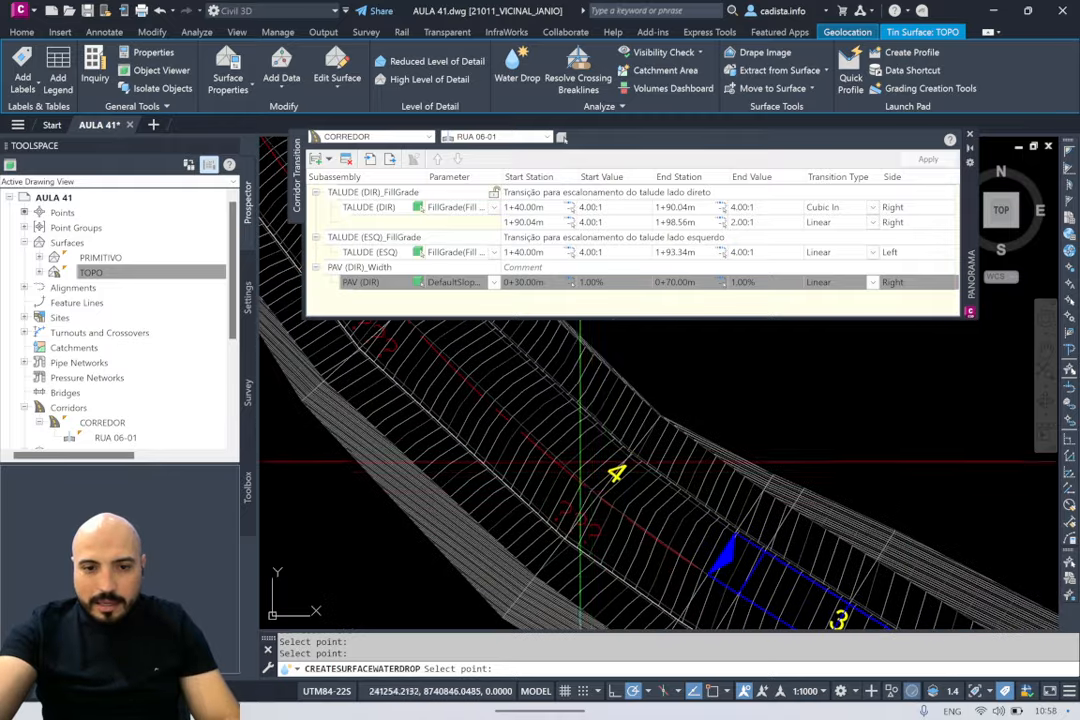
{"action": "middle_click_drag", "start_coordinate": [580, 461], "coordinate": [741, 592]}
{"action": "mouse_move", "coordinate": [557, 487]}
{"action": "middle_mouse_down"}
{"action": "mouse_move", "coordinate": [641, 497]}
{"action": "mouse_move", "coordinate": [447, 312]}
{"action": "middle_mouse_up"}
{"action": "scroll", "coordinate": [643, 507], "scroll_direction": "down", "scroll_amount": 2}
{"action": "scroll", "coordinate": [668, 448], "scroll_direction": "up", "scroll_amount": 4}
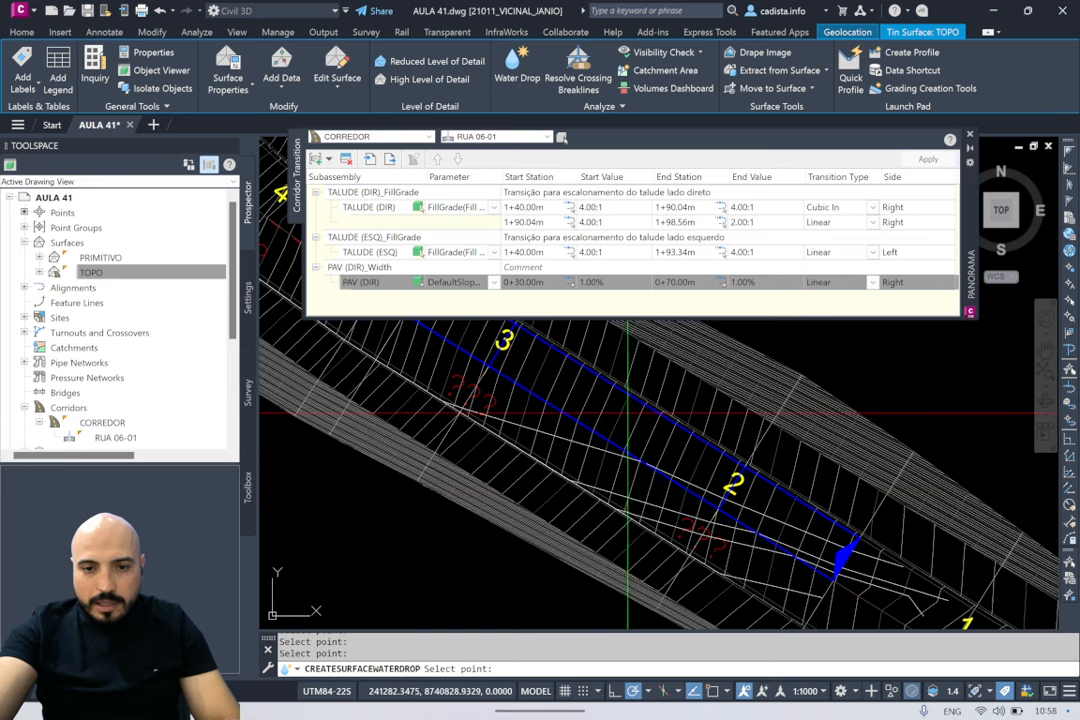
{"action": "middle_click_drag", "start_coordinate": [630, 414], "coordinate": [868, 560]}
{"action": "middle_click_drag", "start_coordinate": [603, 427], "coordinate": [796, 503]}
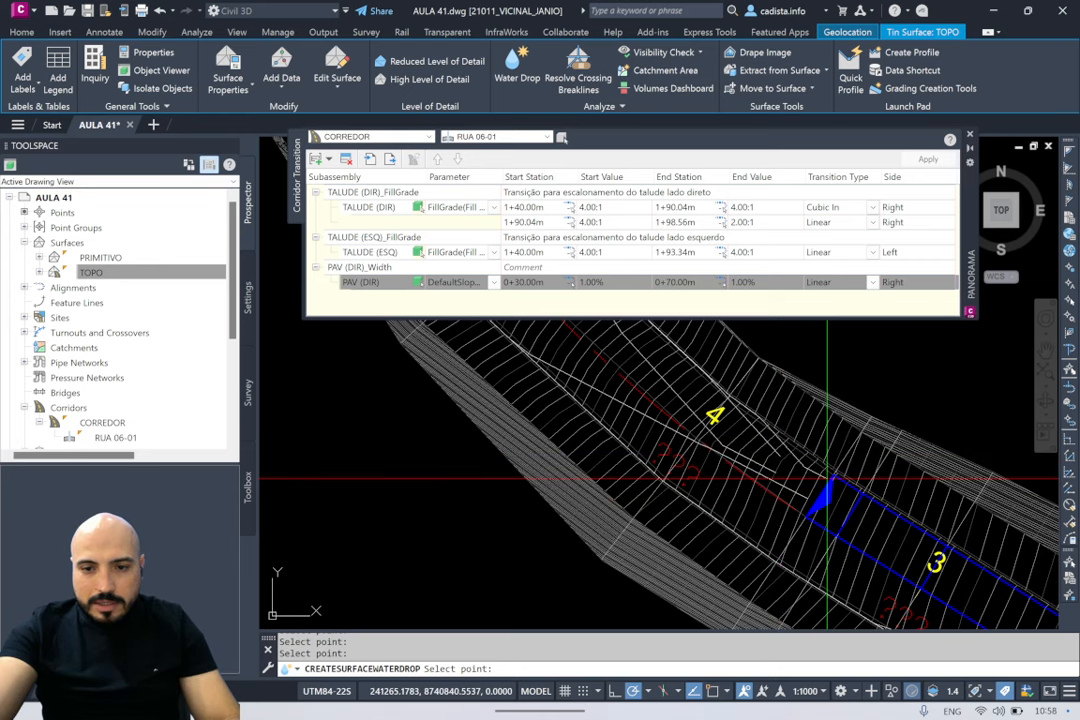
{"action": "middle_click_drag", "start_coordinate": [687, 407], "coordinate": [729, 505]}
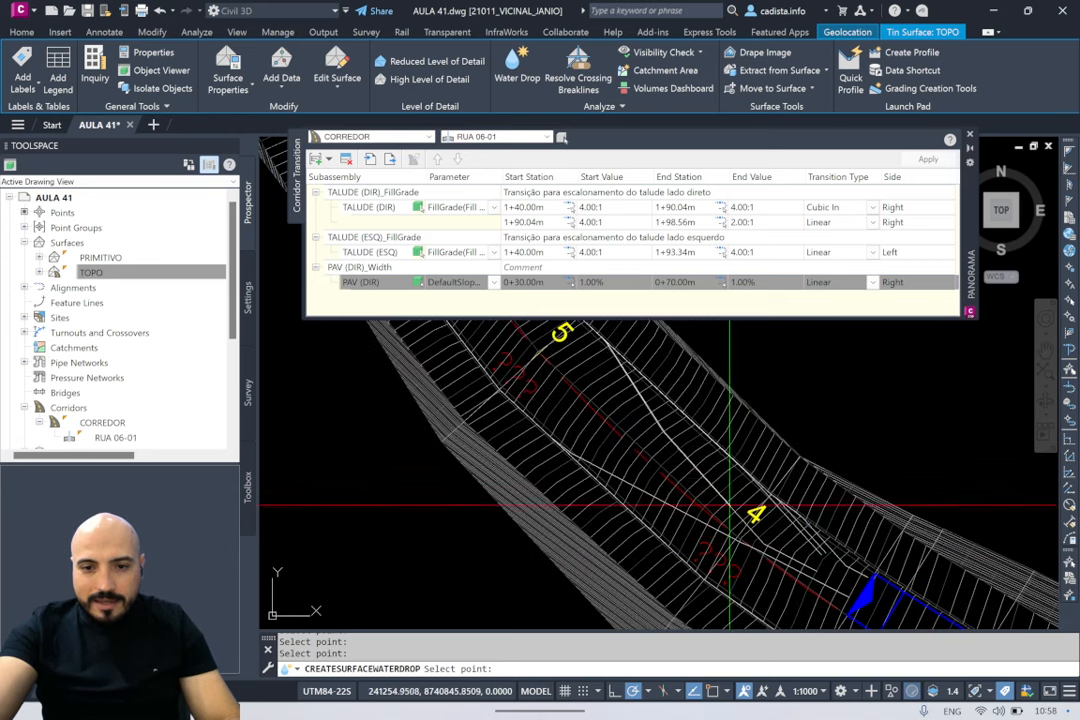
{"action": "scroll", "coordinate": [729, 505], "scroll_direction": "down", "scroll_amount": 2}
{"action": "key", "text": "Escape"}
{"action": "key", "text": "Escape"}
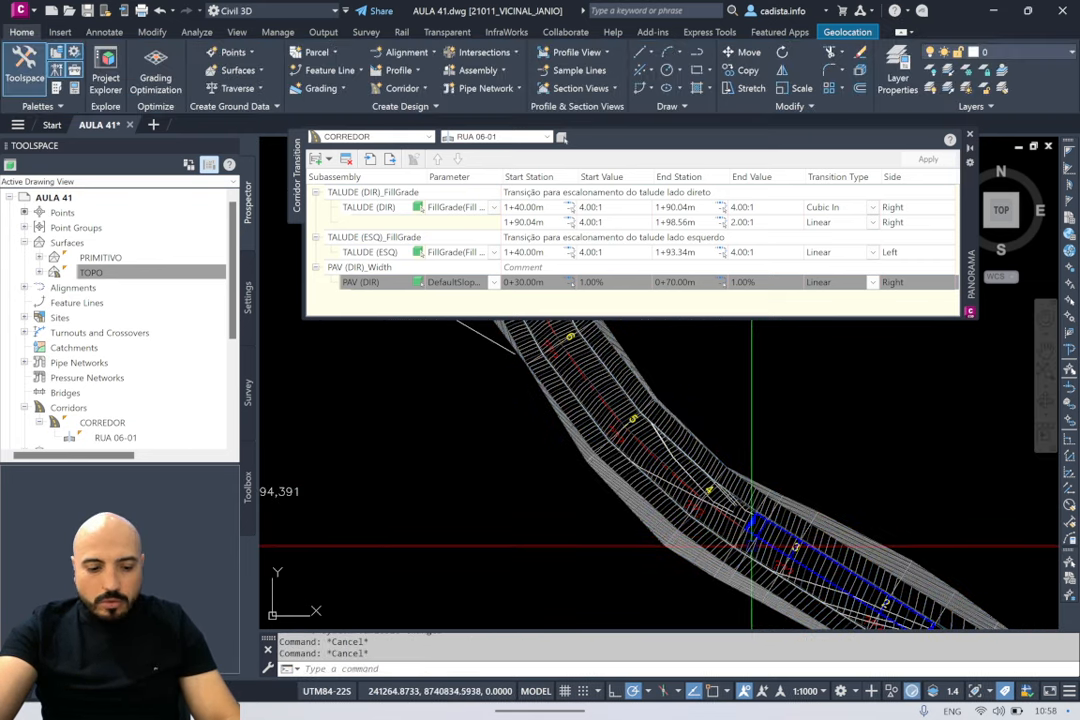